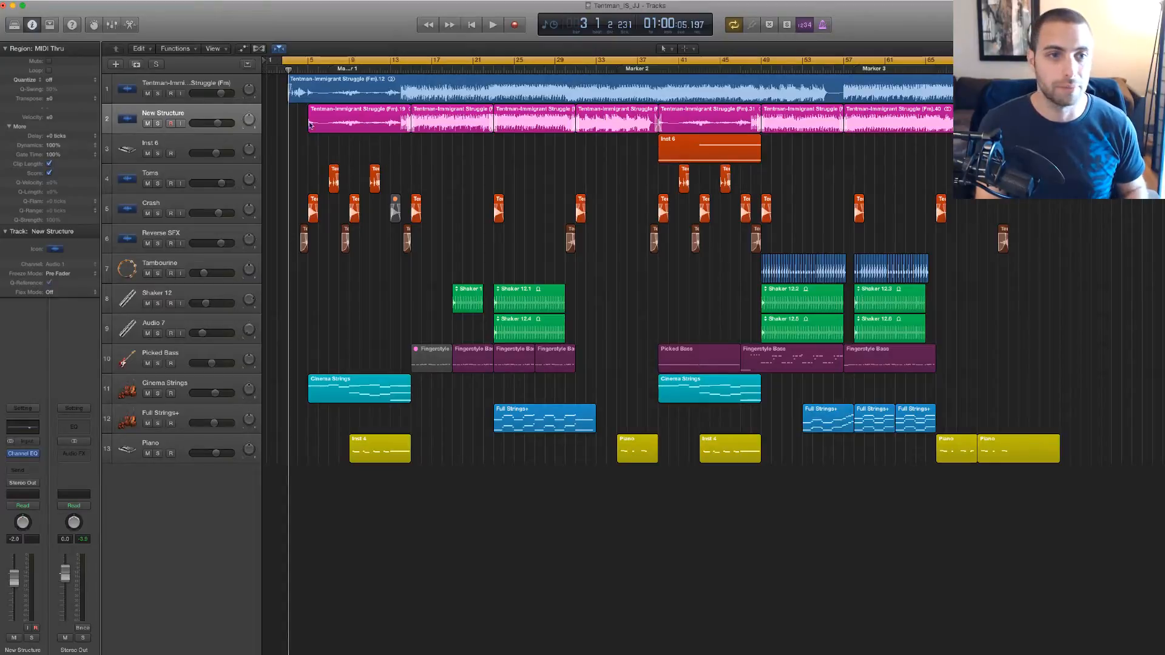
# - Solo the original Immigrant Struggle song on track 1 and play its opening from the start of the cycle range
pyautogui.click(157, 93)
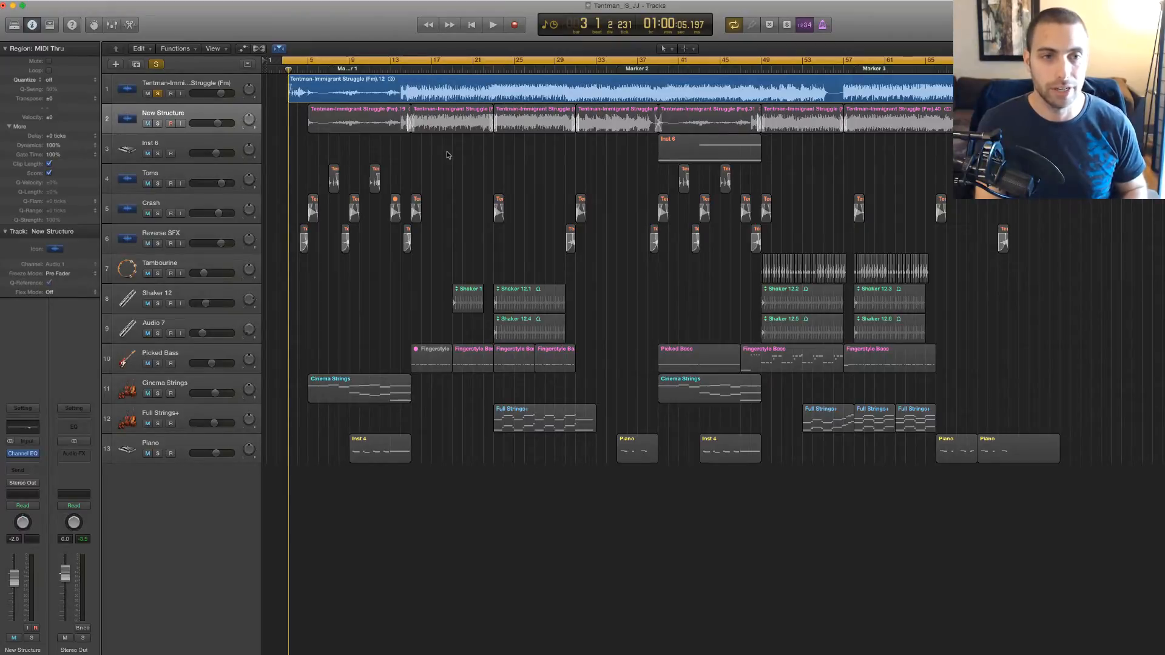
pyautogui.press('space')
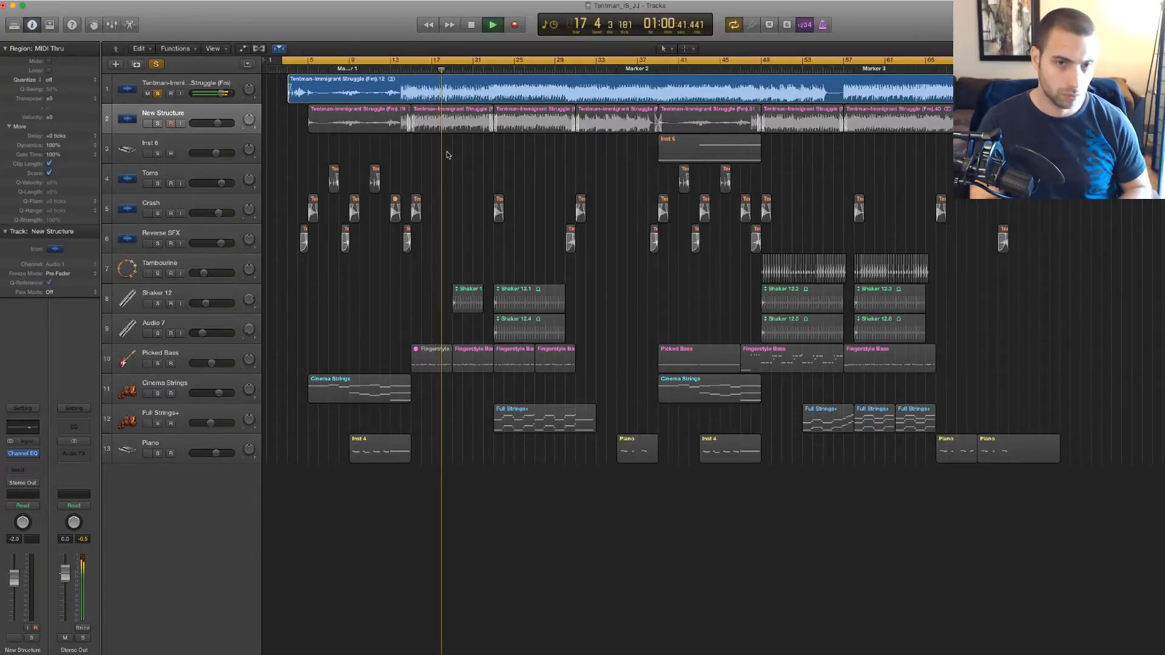
pyautogui.press('space')
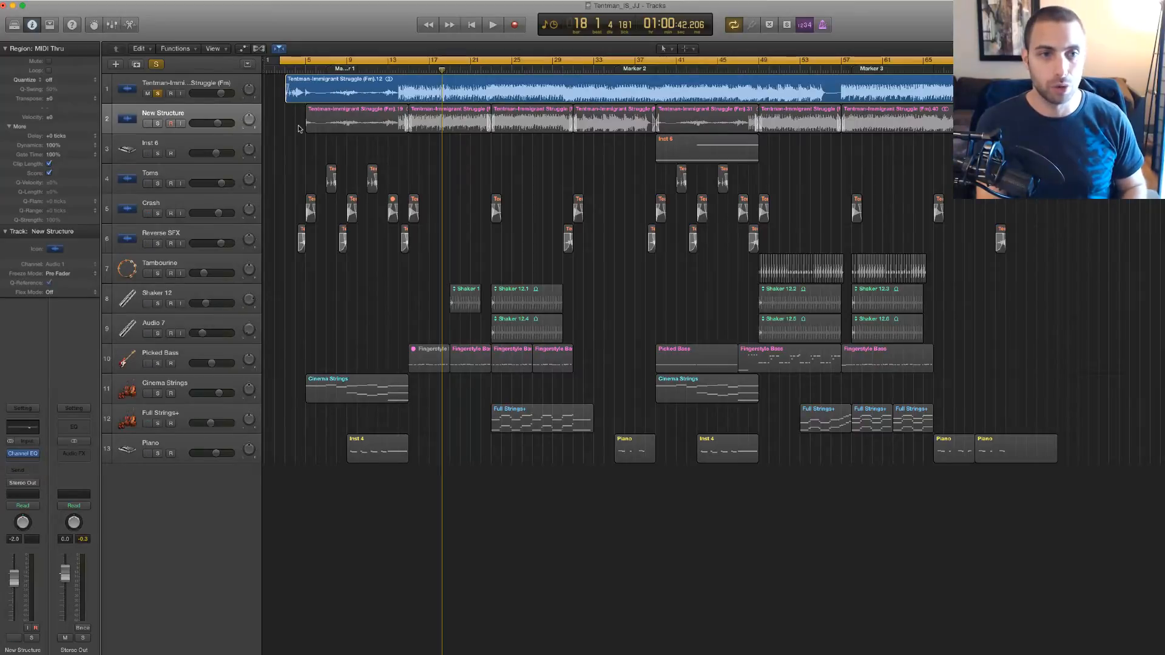
pyautogui.press('space')
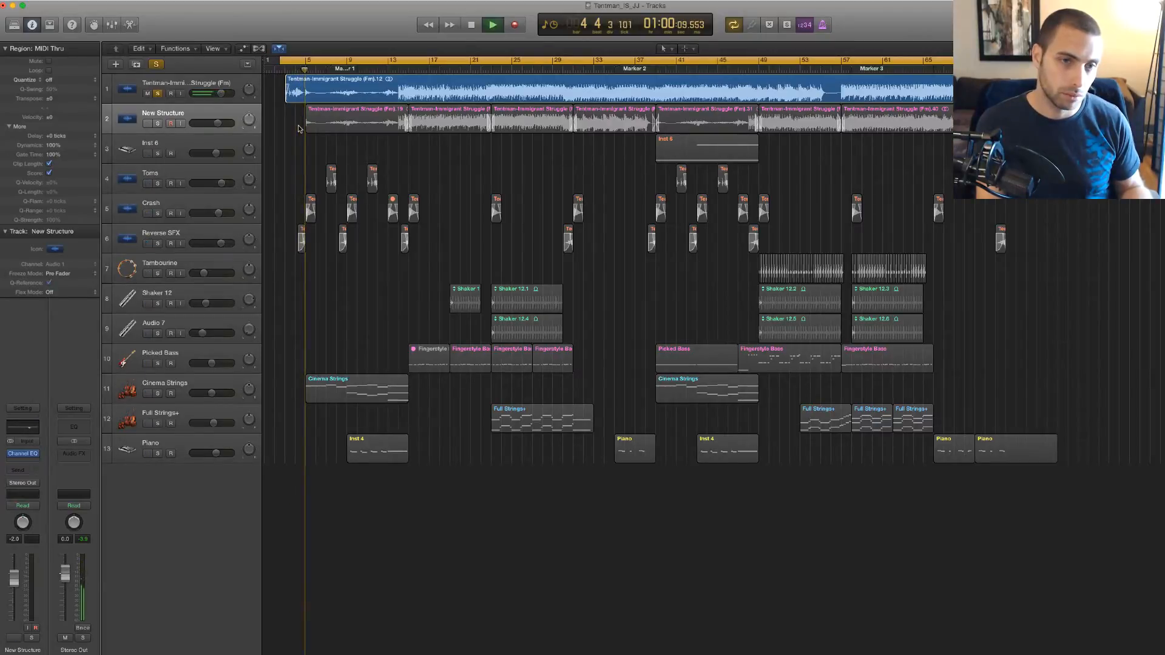
pyautogui.press('space')
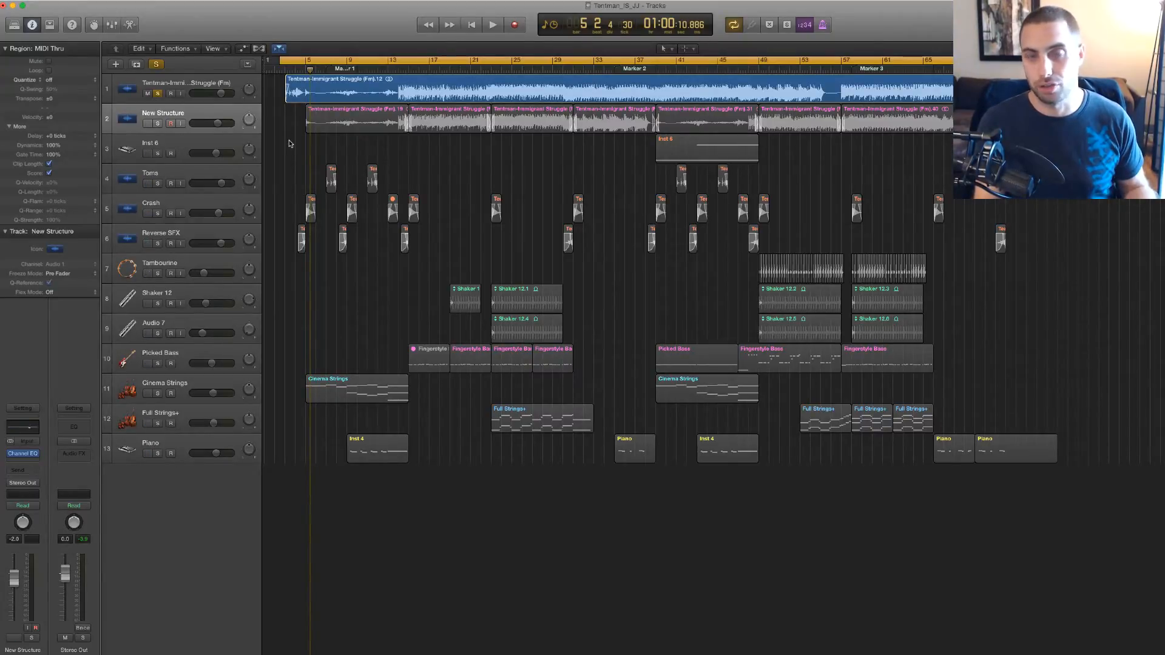
# - Take the original song on track 1 out of solo and mute it
pyautogui.click(158, 93)
pyautogui.click(148, 94)
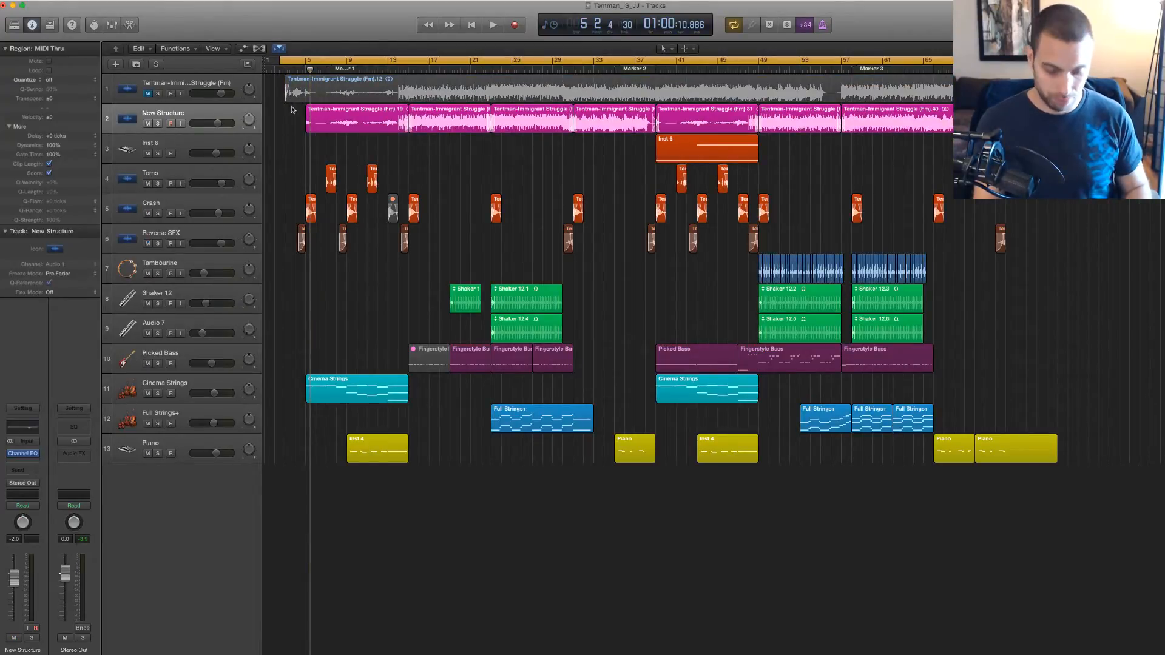
# - Move the start of the cycle range to bar 4 and play back the new arrangement with all its added tracks
pyautogui.scroll(10, 293, 115)
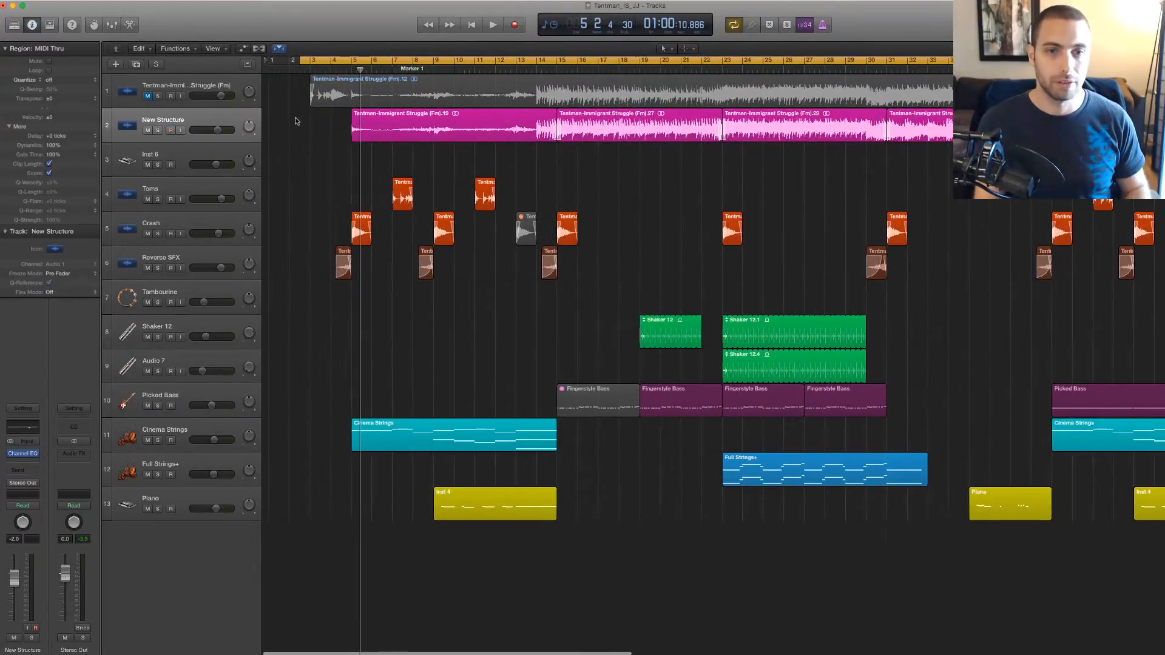
pyautogui.scroll(8, 295, 118)
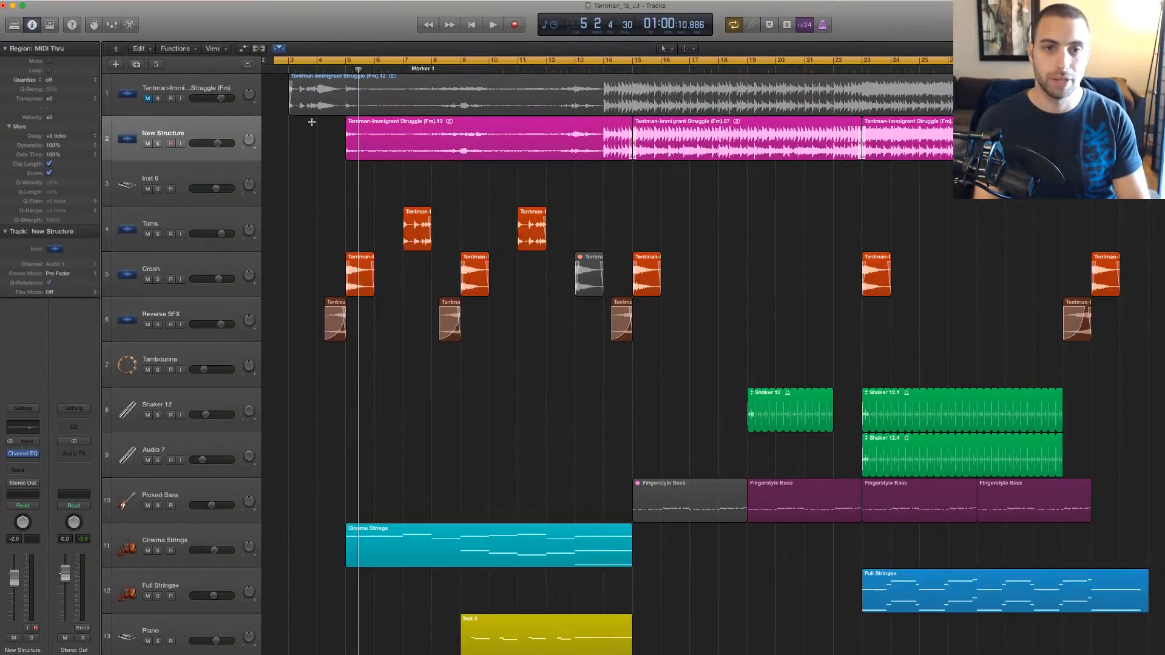
pyautogui.scroll(-5, 310, 126)
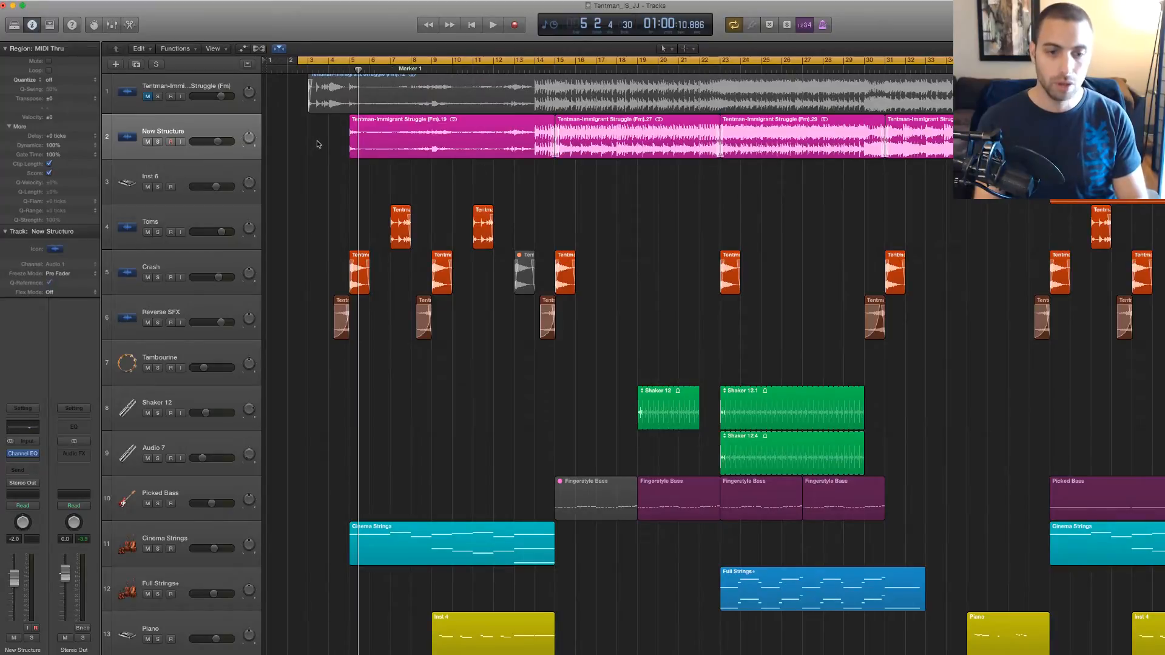
pyautogui.scroll(-3, 328, 142)
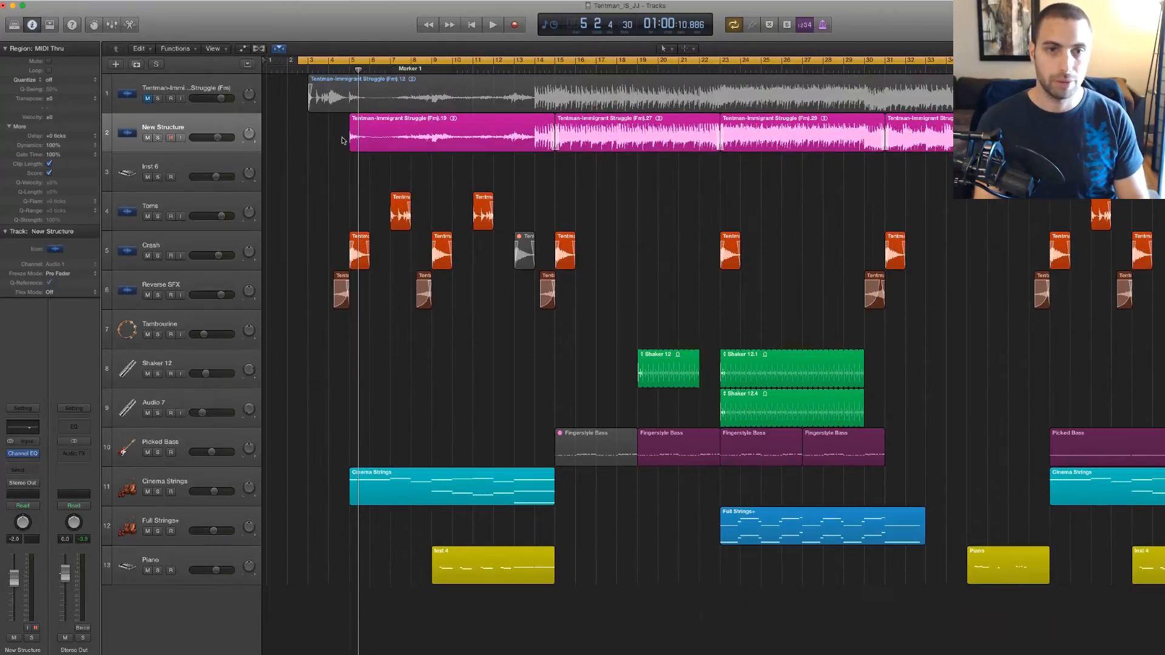
pyautogui.hscroll(-2, 343, 139)
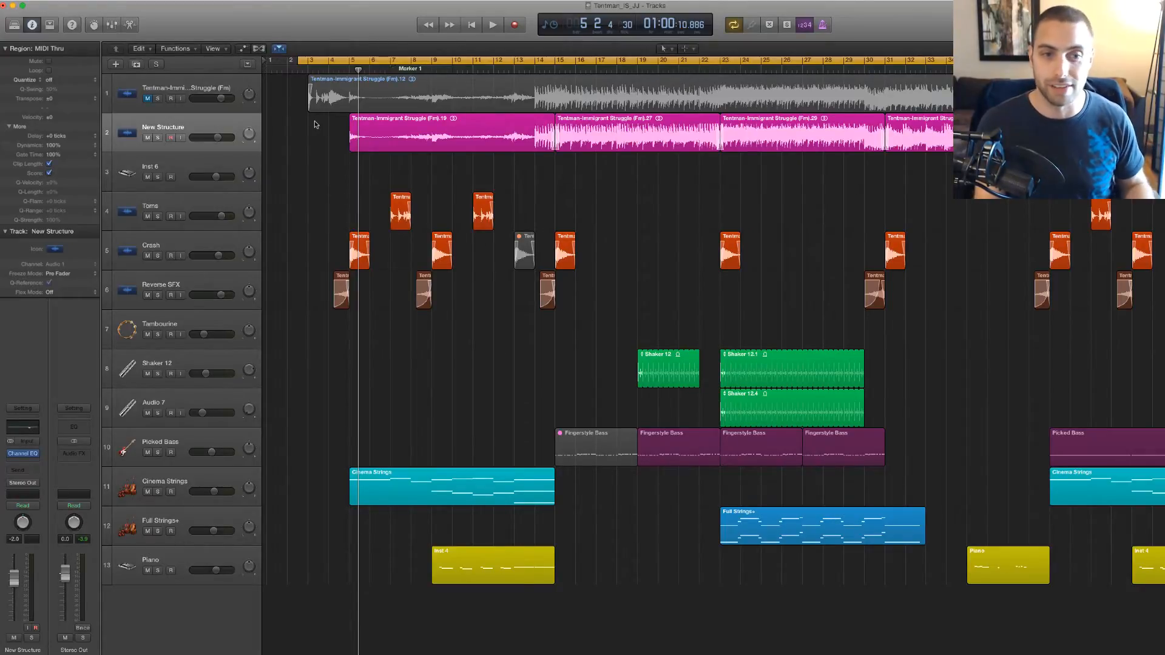
pyautogui.click(394, 128)
pyautogui.click(313, 160)
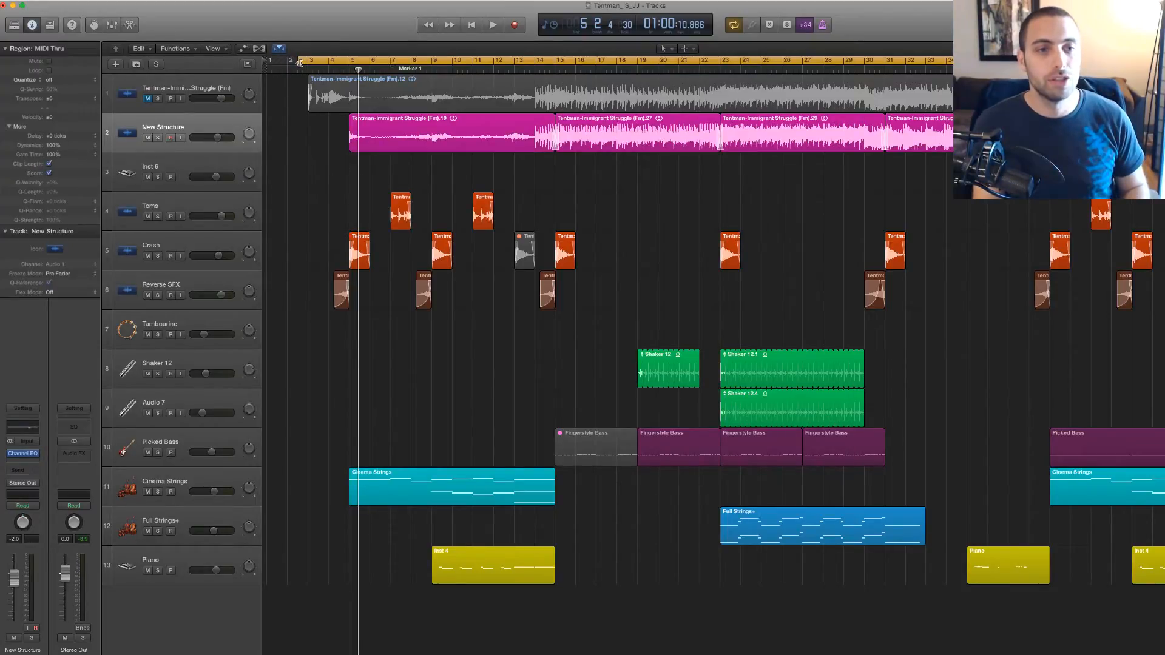
pyautogui.moveTo(299, 64); pyautogui.dragTo(330, 63)
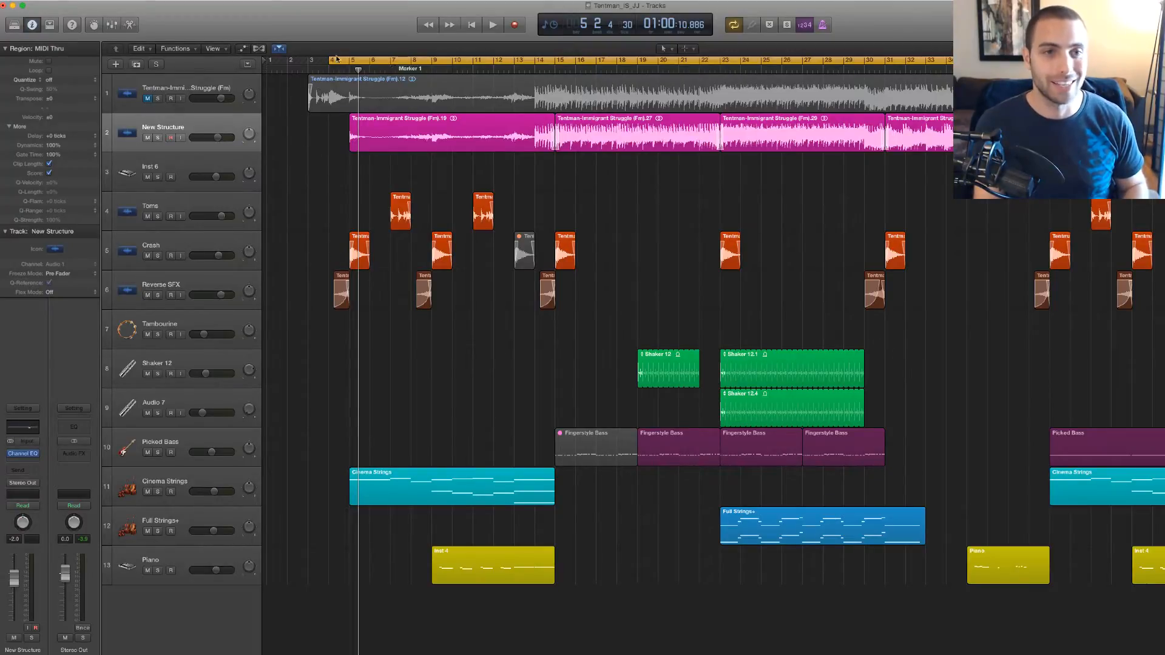
pyautogui.press('space')
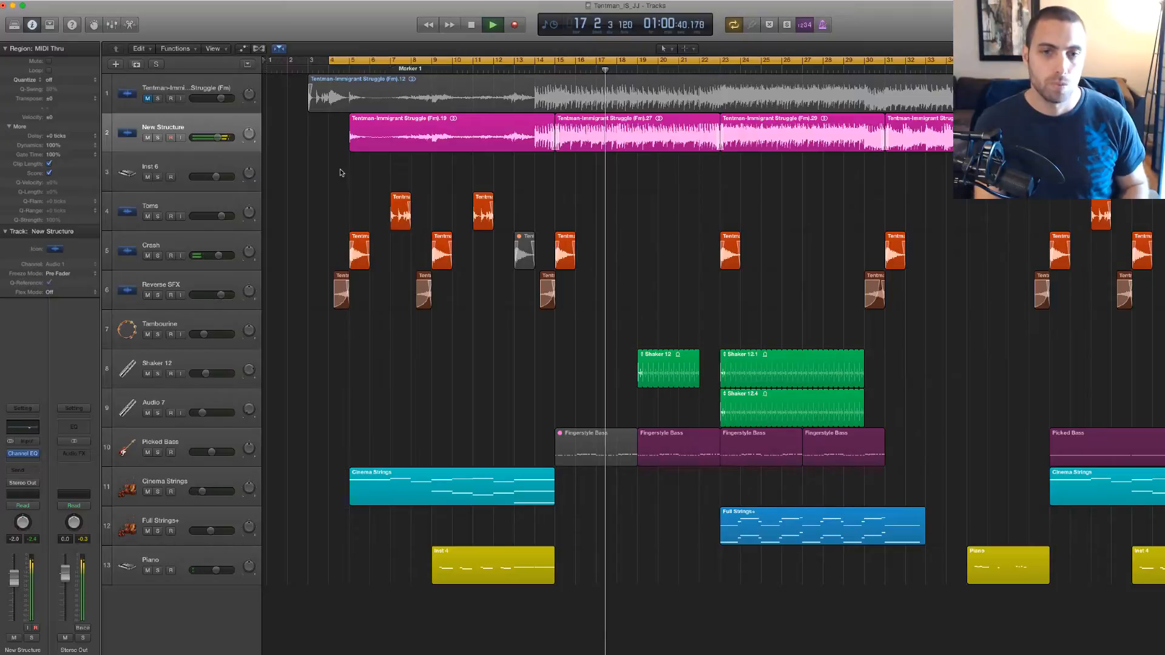
pyautogui.press('space')
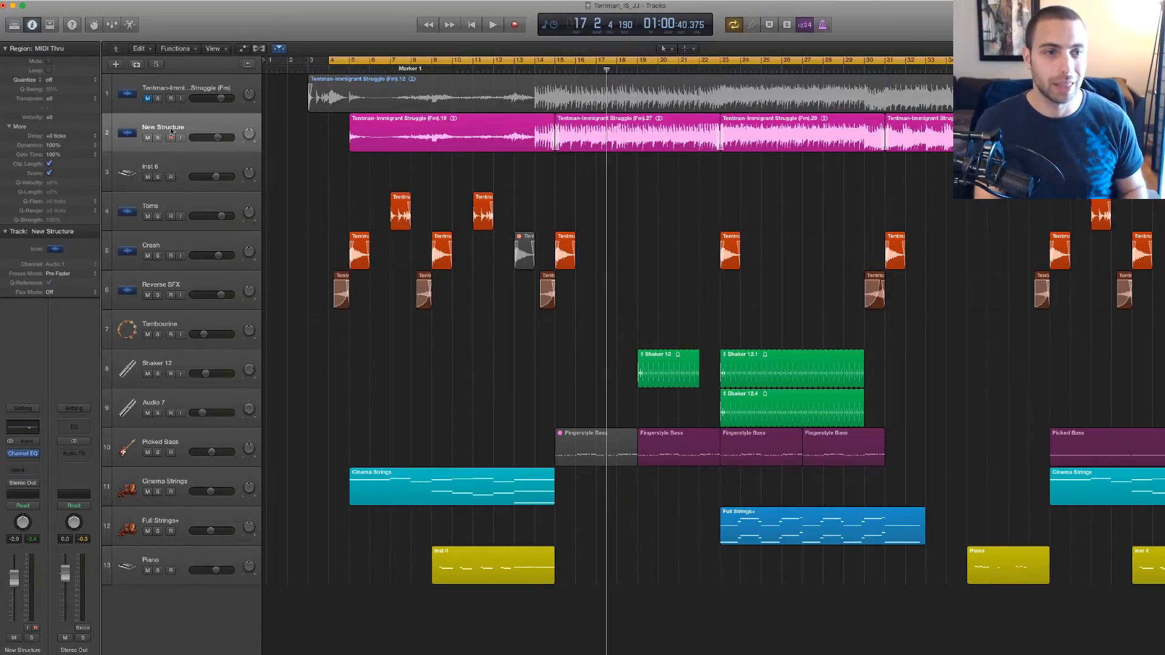
# - Solo the New Structure track, set the cycle range from bar 5 to bar 15, and briefly play it
pyautogui.click(158, 138)
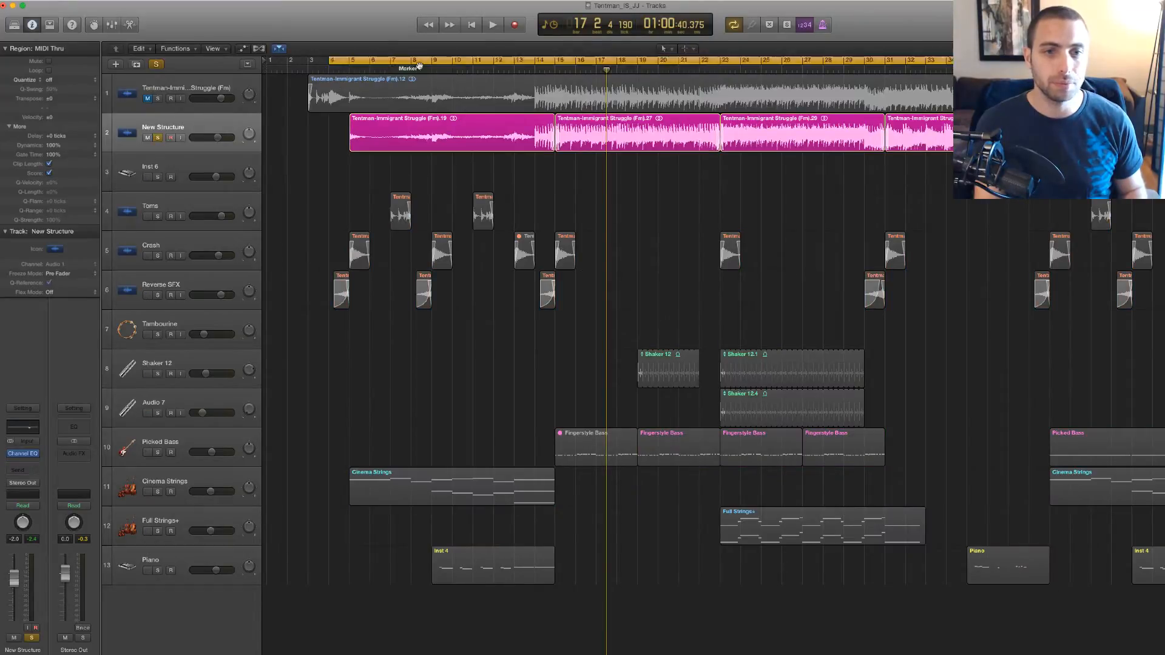
pyautogui.moveTo(349, 63); pyautogui.dragTo(557, 76)
pyautogui.press('space')
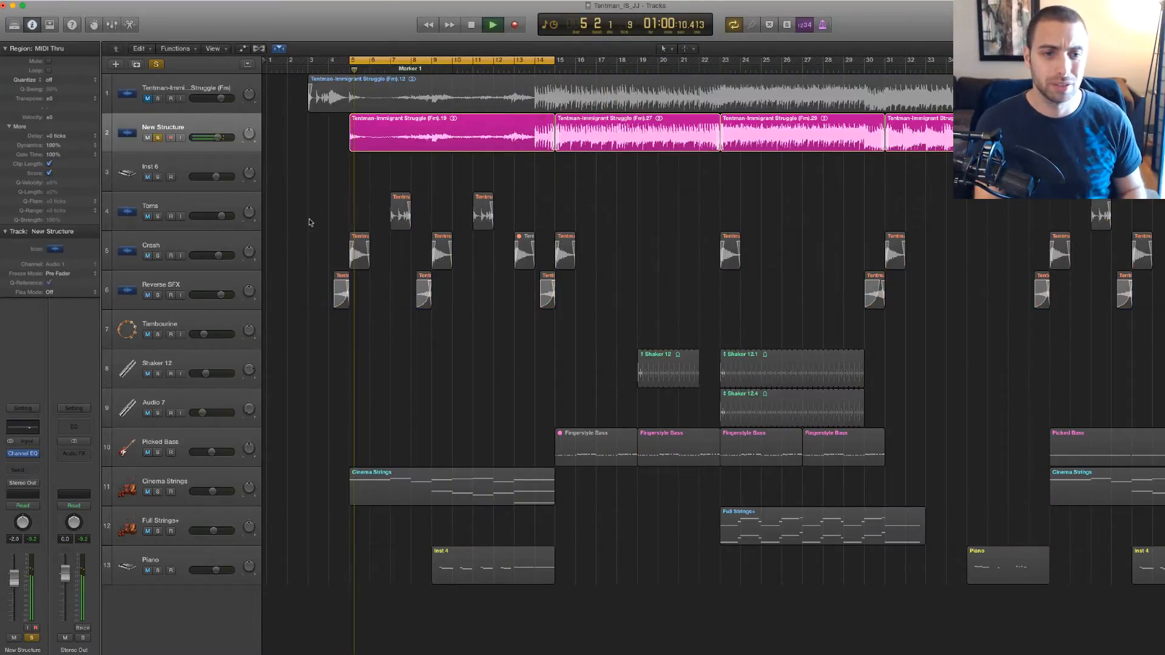
pyautogui.press('space')
# - Add the Crash track to the solo and play the start of the section with it
pyautogui.click(156, 257)
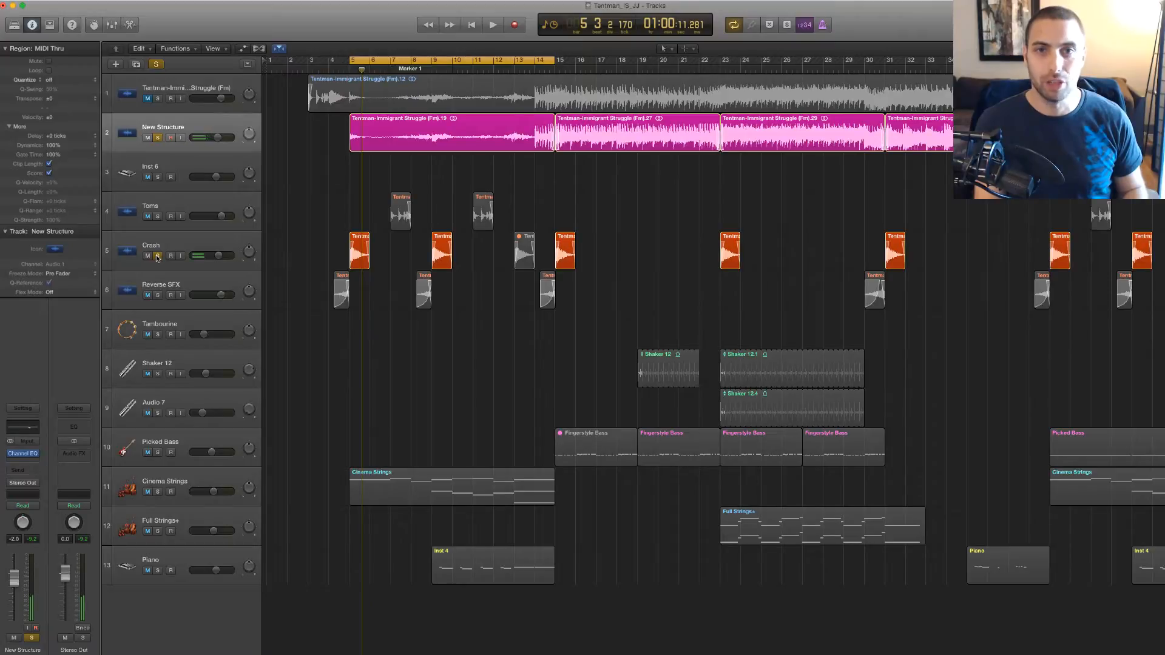
pyautogui.press('space')
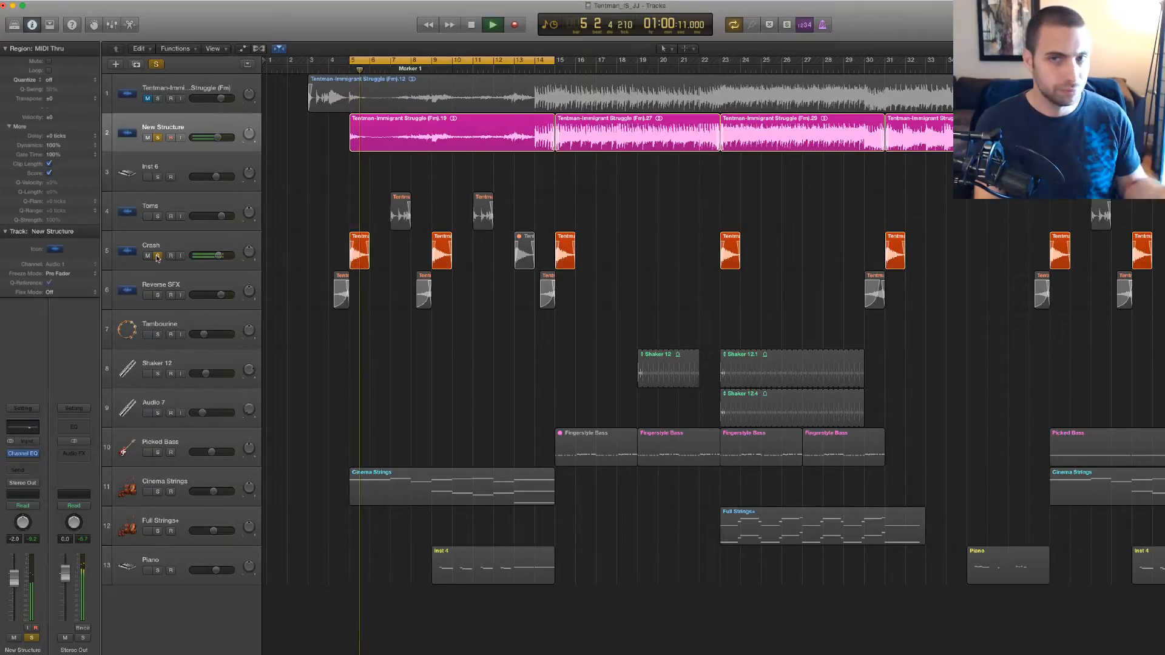
pyautogui.press('space')
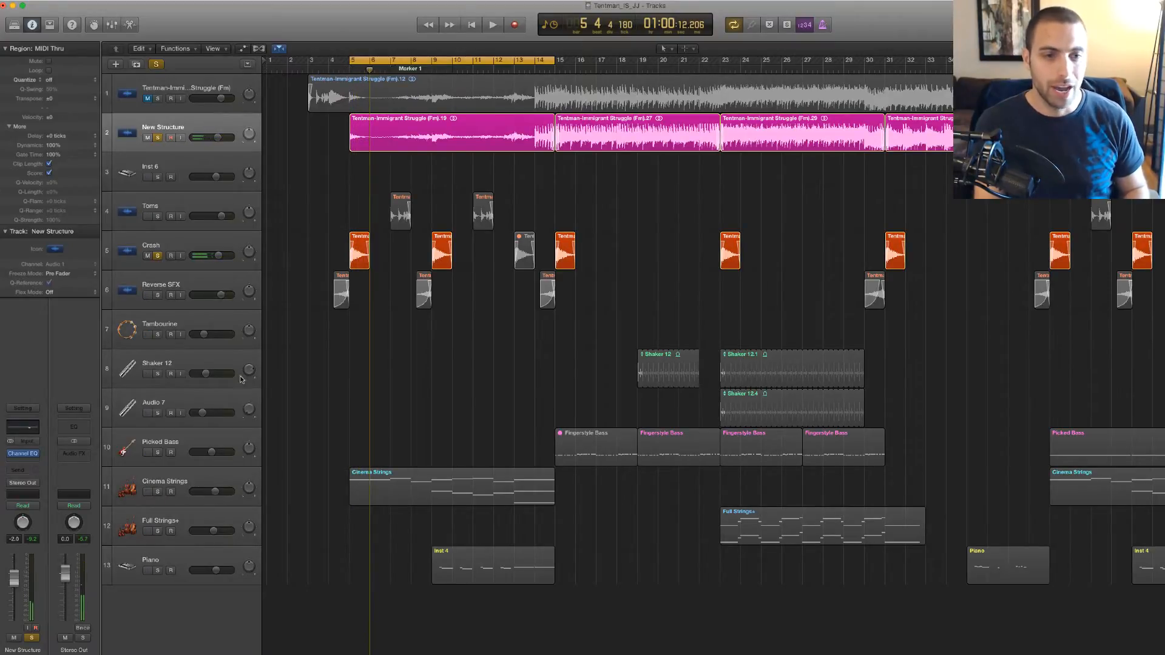
# - Add the Cinema Strings track to the solo and play the section again from bar 5
pyautogui.click(157, 492)
pyautogui.press('space')
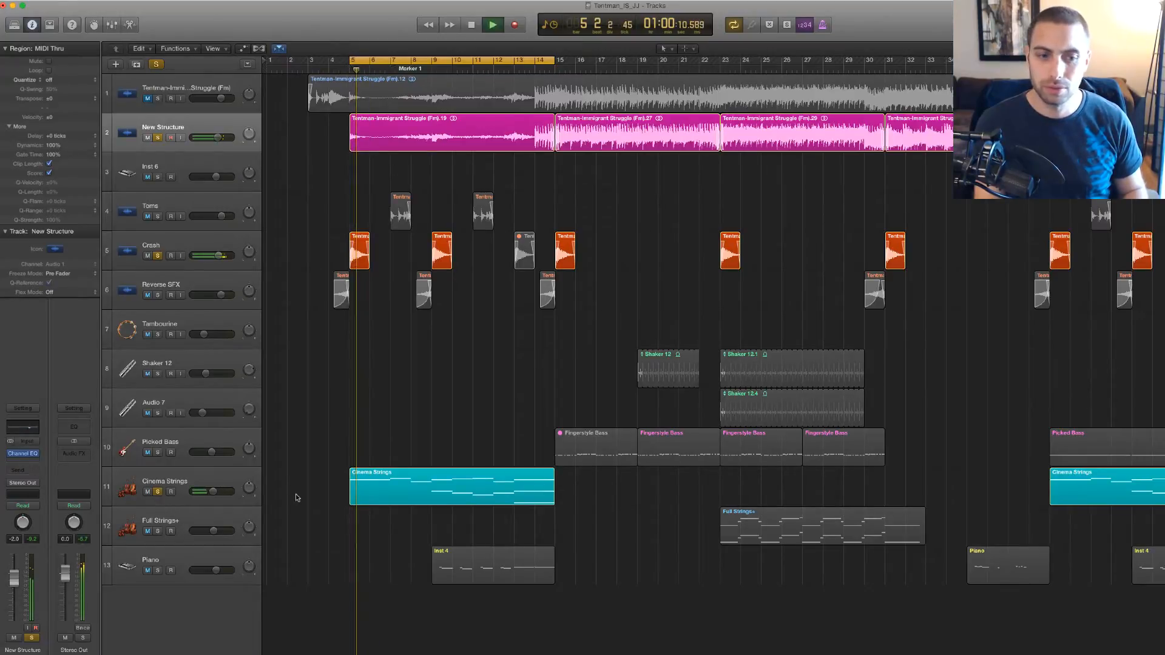
# - Examine the volume automation of the Cinema Strings region up close, then hide the automation and listen to the rest of the section
pyautogui.click(205, 490)
pyautogui.press('a')
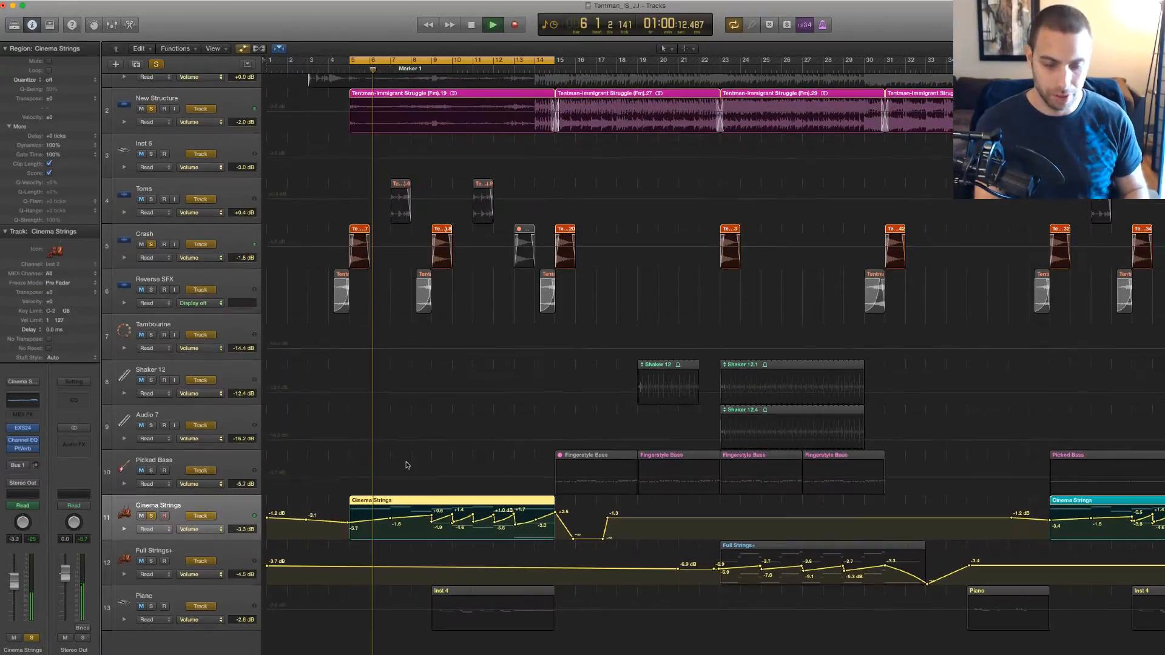
pyautogui.press('super+Right')
pyautogui.press('super+Right')
pyautogui.press('super+Down')
pyautogui.press('super+Down')
pyautogui.press('super+Down')
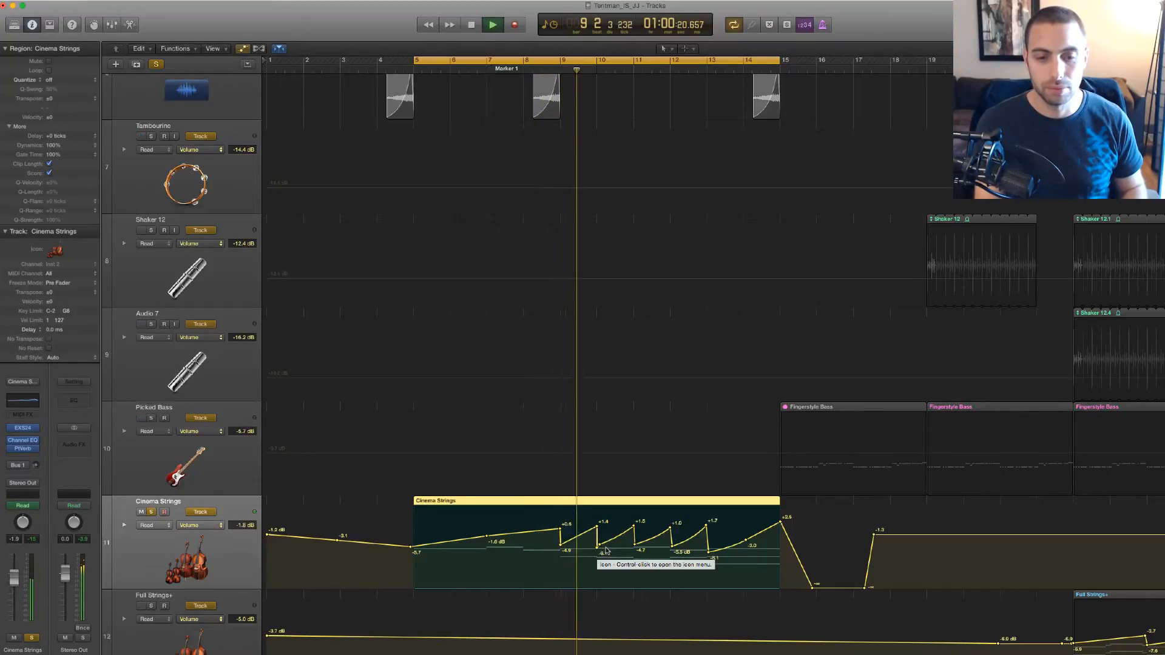
pyautogui.press('a')
pyautogui.click(571, 367)
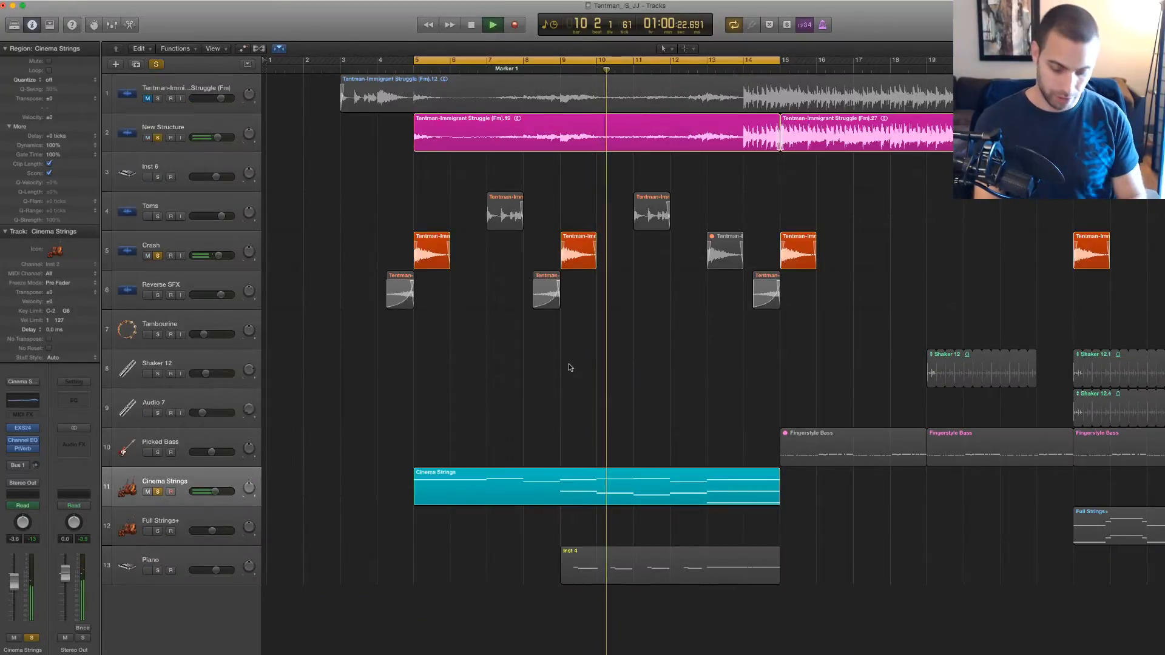
pyautogui.press('super+Left')
pyautogui.press('super+Up')
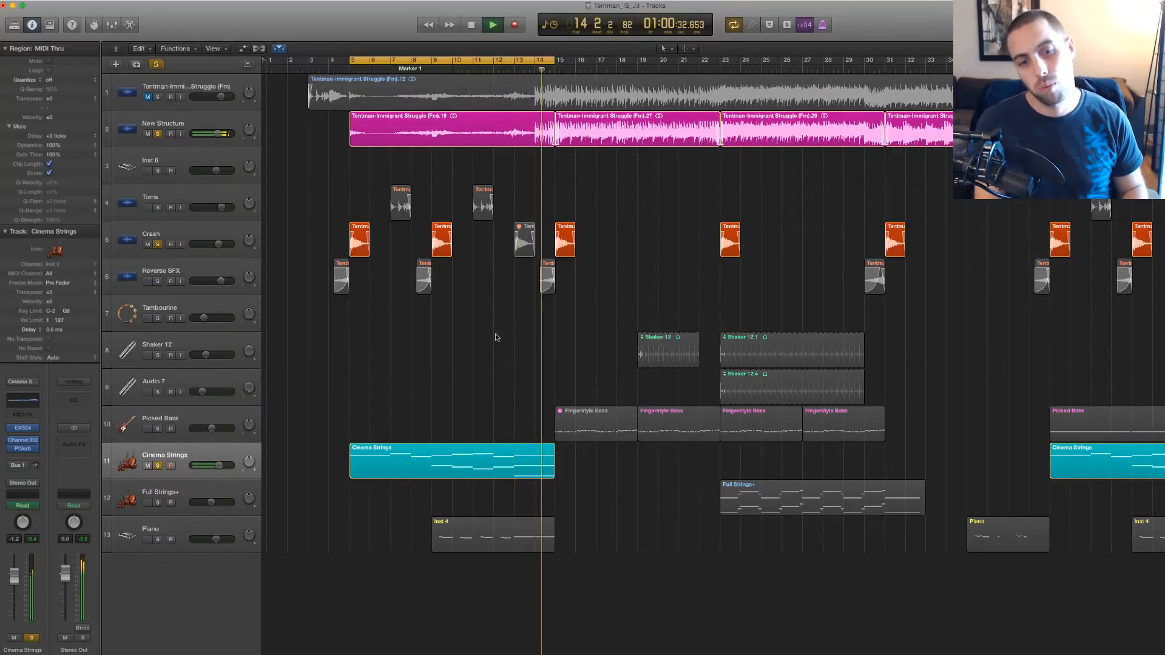
pyautogui.press('space')
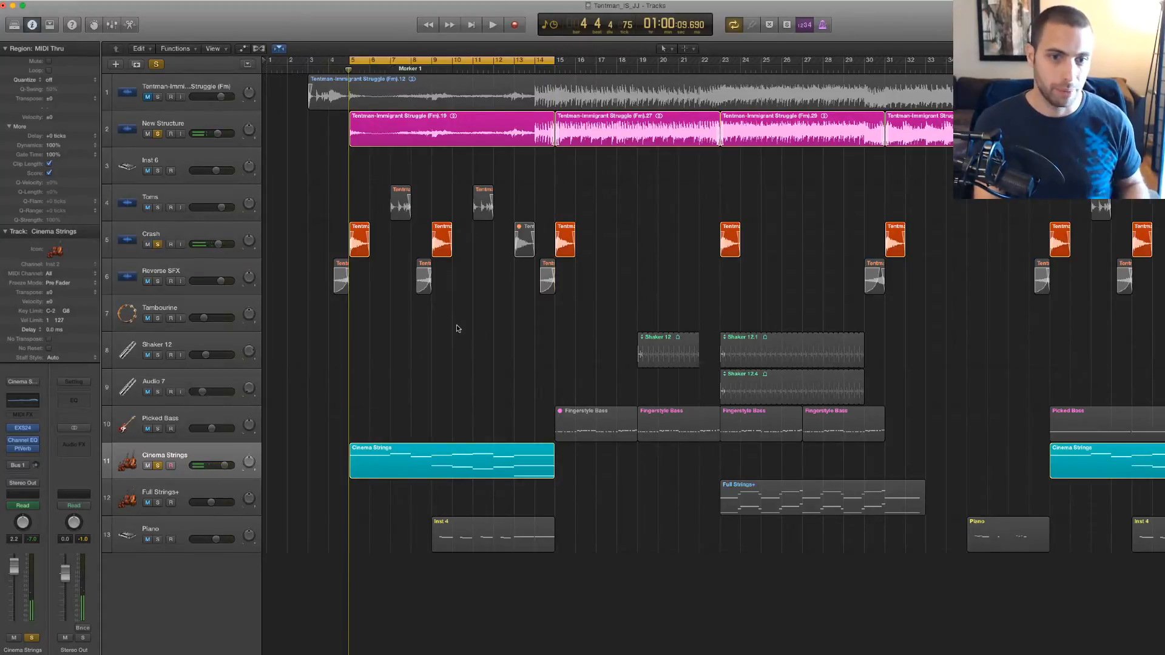
# - Take the Cinema Strings and Crash tracks out of solo and play the New Structure track alone for comparison
pyautogui.press('super+Left')
pyautogui.press('super+Up')
pyautogui.press('super+Up')
pyautogui.press('super+Up')
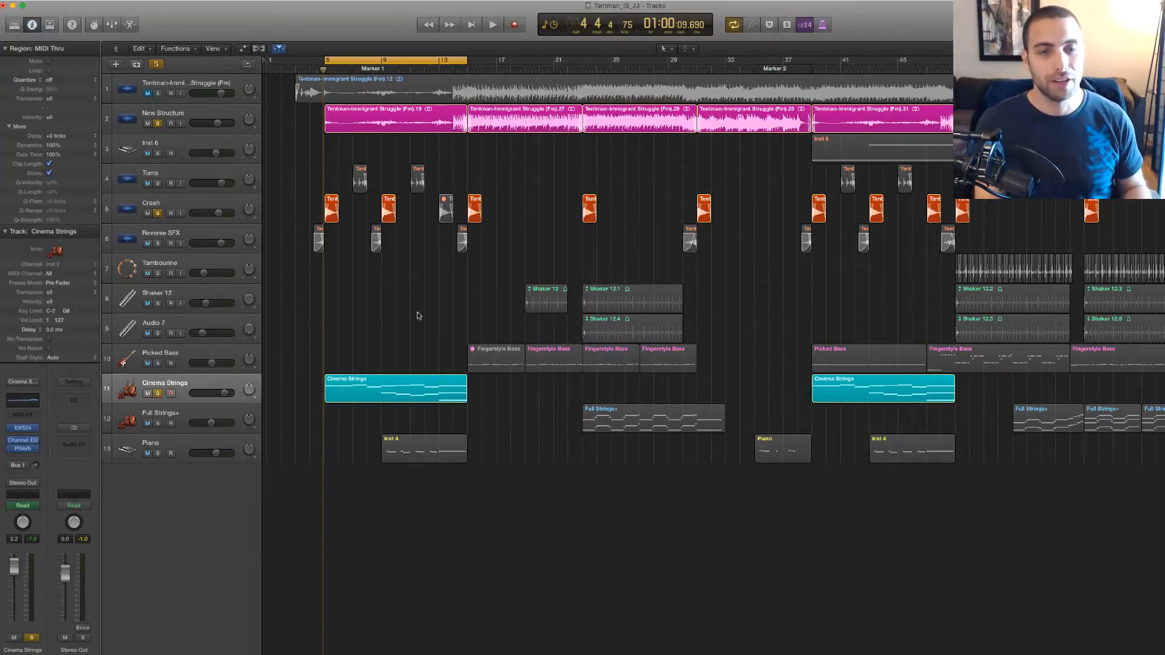
pyautogui.click(157, 394)
pyautogui.click(156, 214)
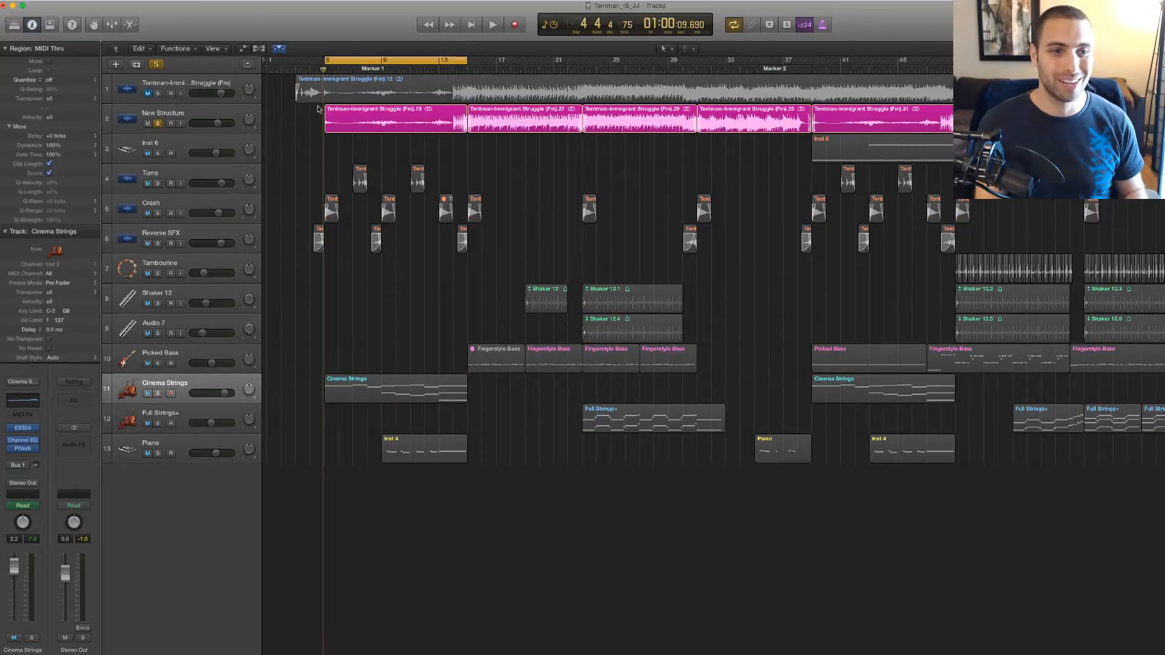
pyautogui.press('space')
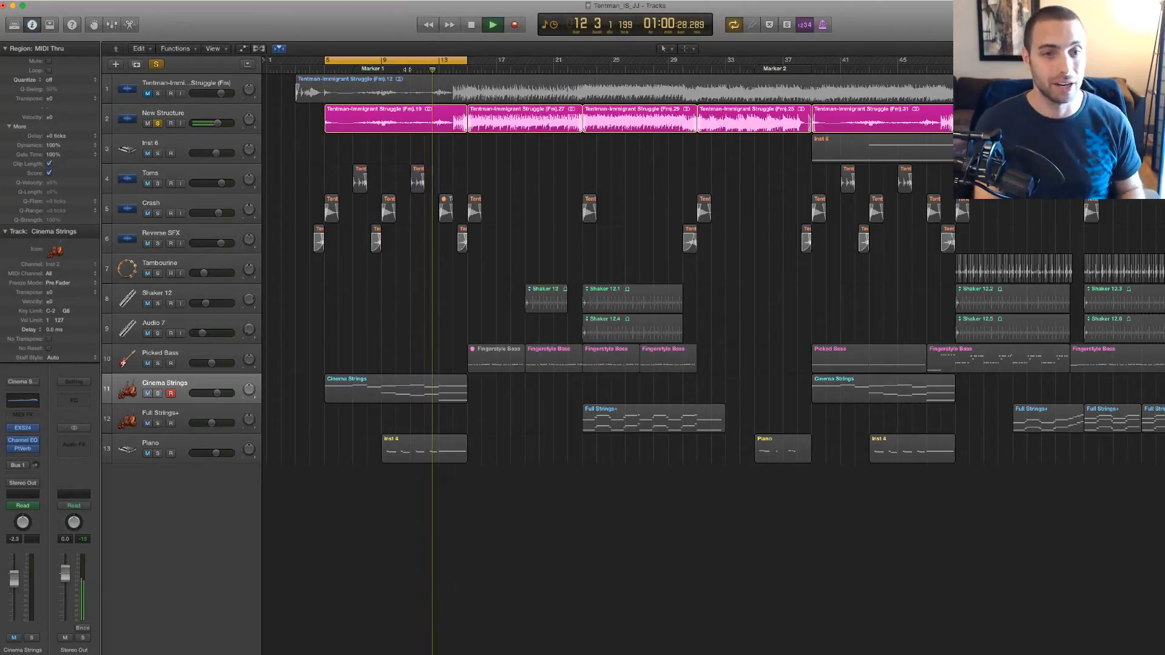
pyautogui.press('space')
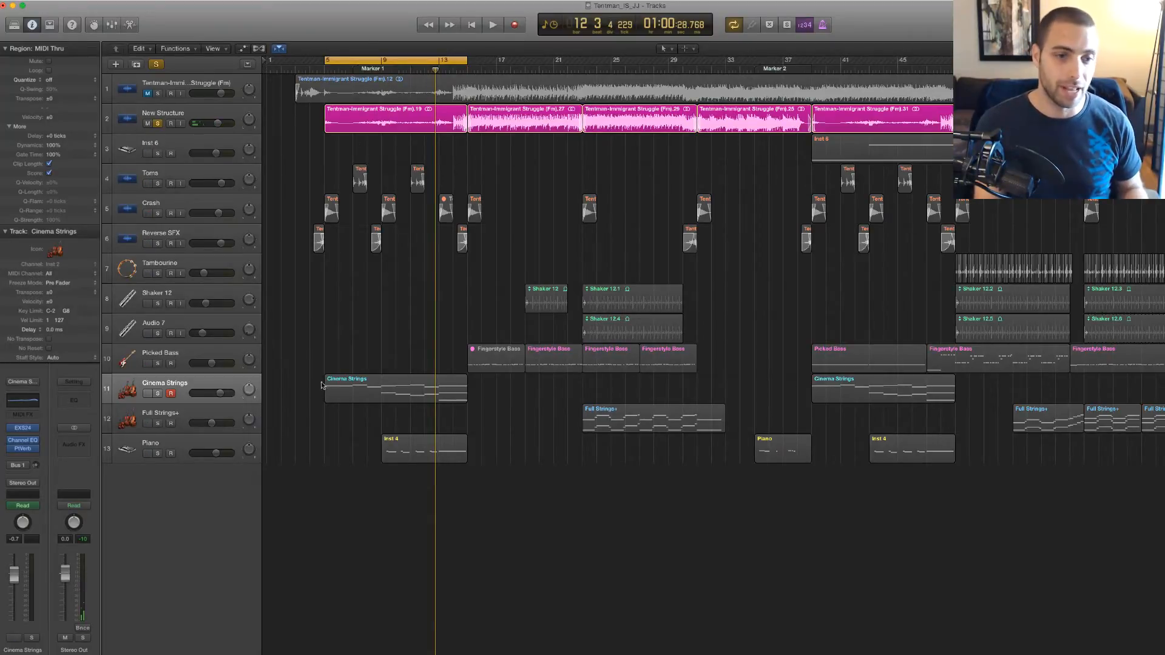
# - Clear all track solos and turn off the cycle range
pyautogui.click(399, 382)
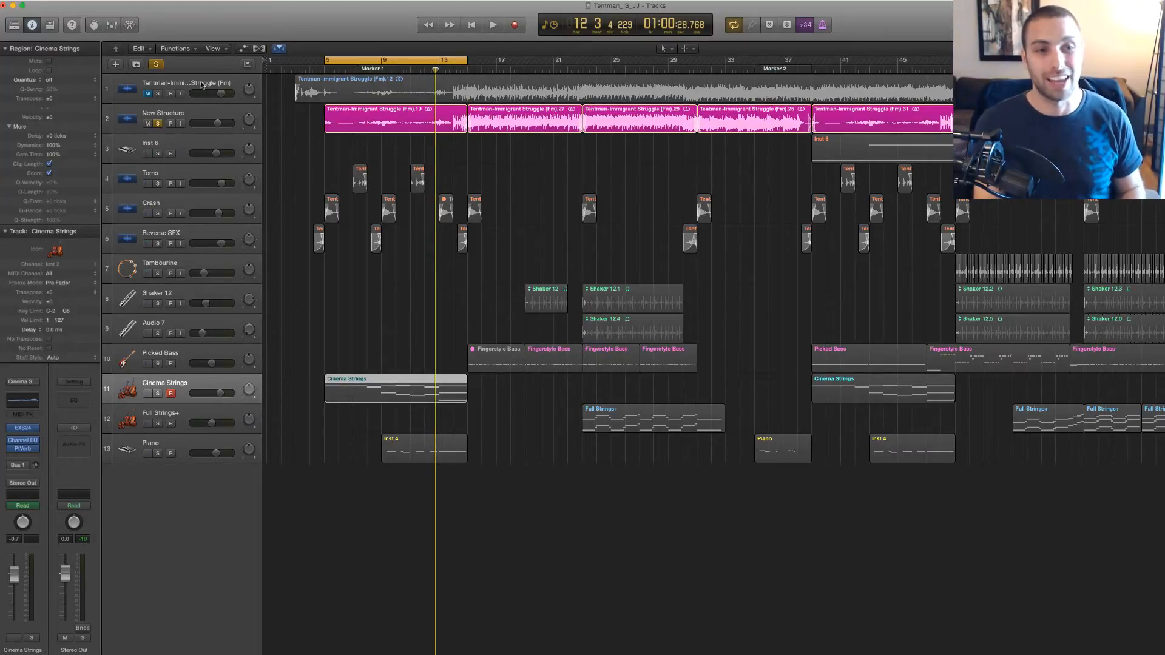
pyautogui.click(157, 65)
pyautogui.click(400, 63)
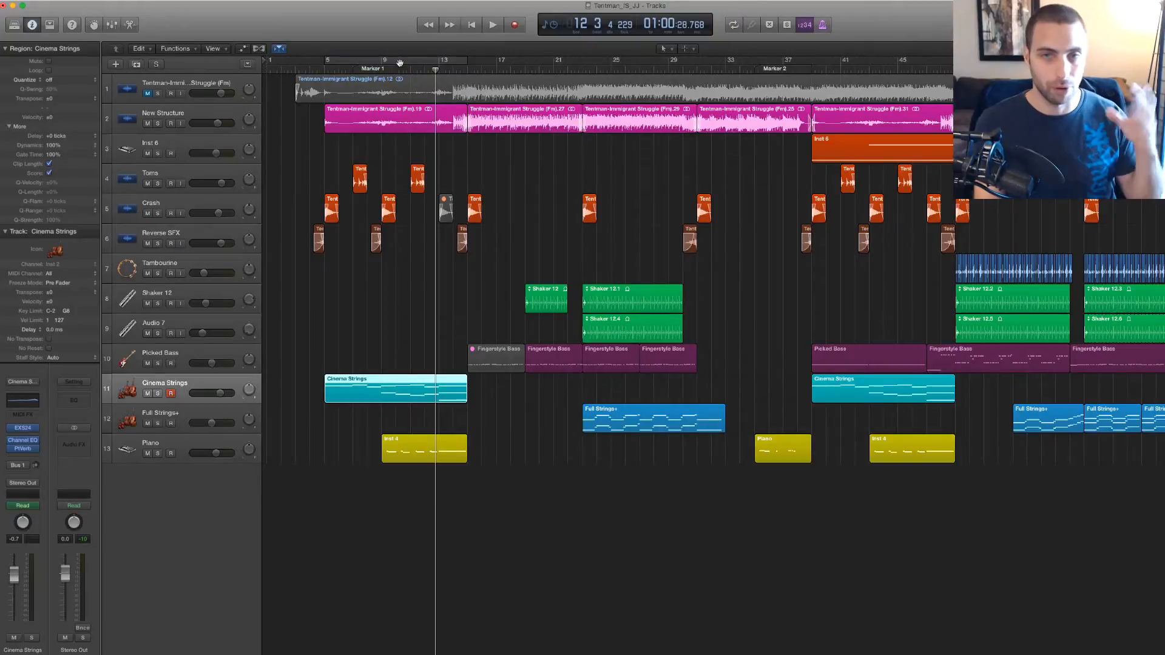
pyautogui.click(450, 157)
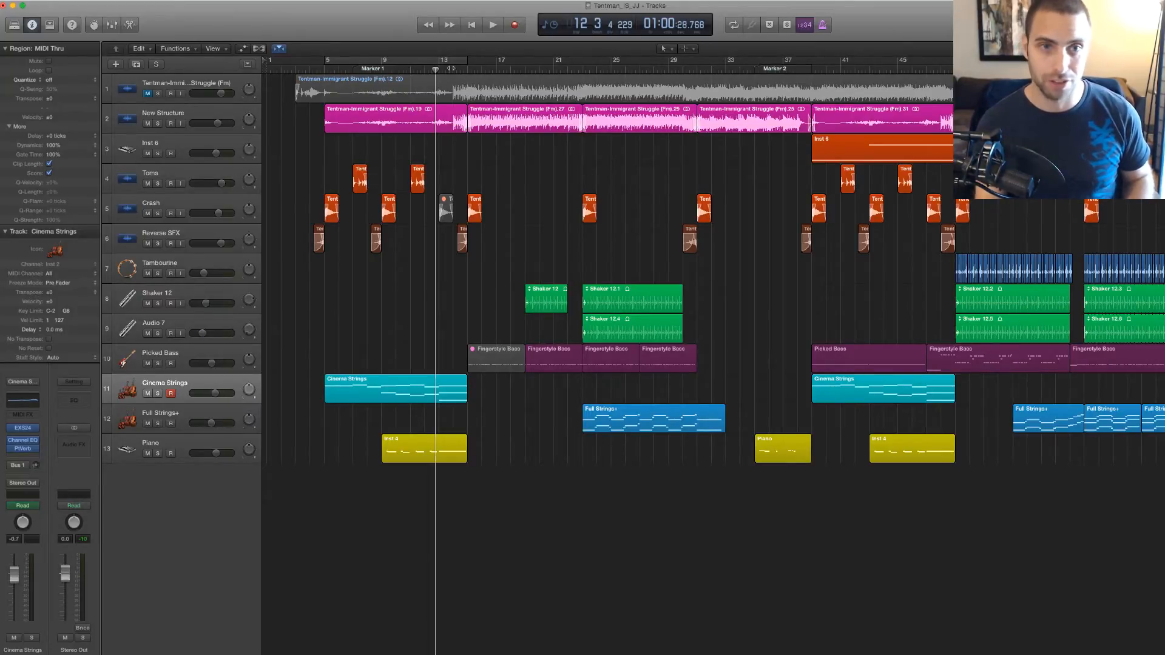
# - Play the full arrangement from about bar 14 up to the entry of the Full Strings+ part at bar 23
pyautogui.click(452, 69)
pyautogui.press('space')
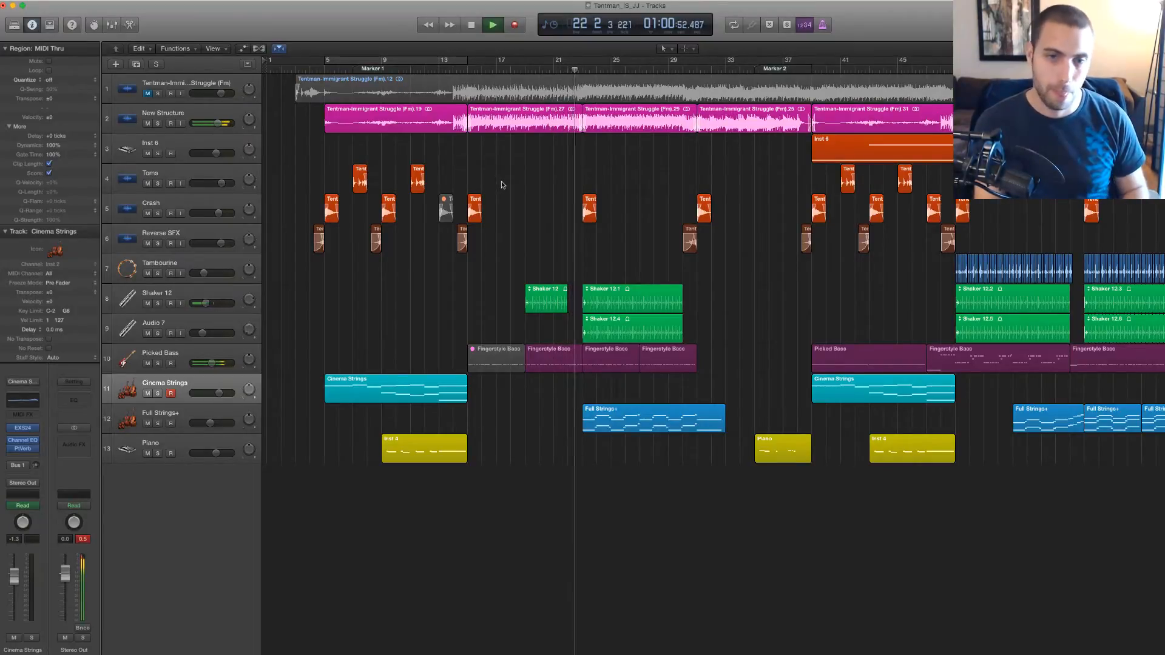
pyautogui.press('space')
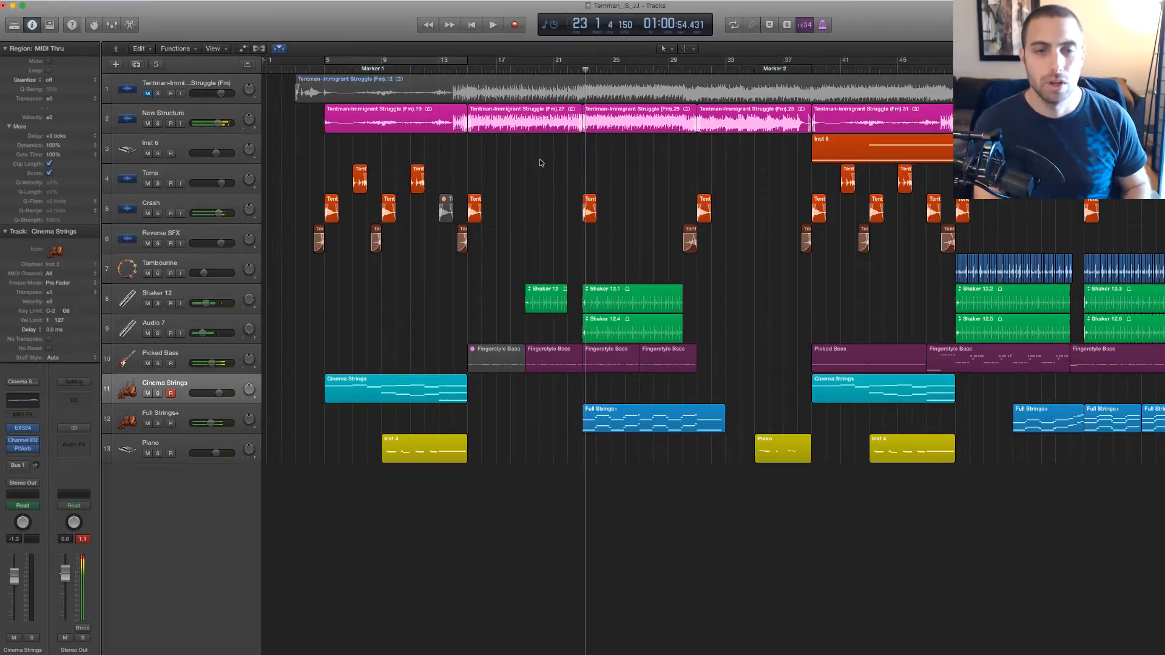
# - Set a cycle range over bars 19 to 23 and solo the Picked Bass track
pyautogui.moveTo(535, 63); pyautogui.dragTo(583, 63)
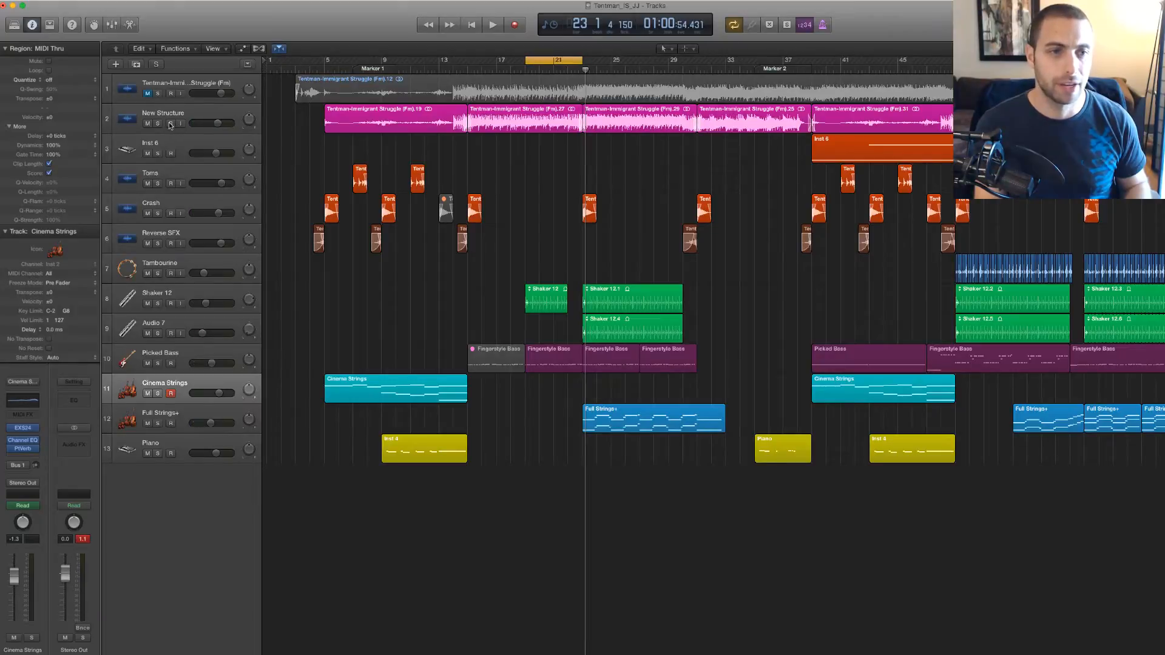
pyautogui.click(159, 364)
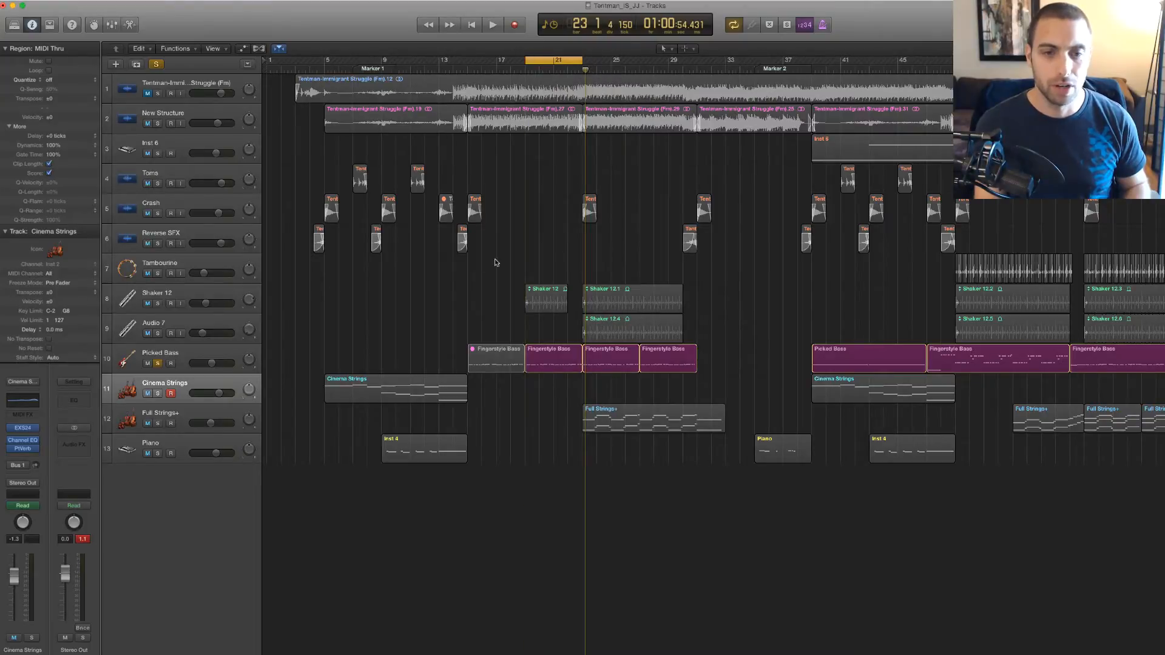
pyautogui.press('super+Left')
pyautogui.press('super+Up')
pyautogui.press('super+Up')
pyautogui.press('super+Right')
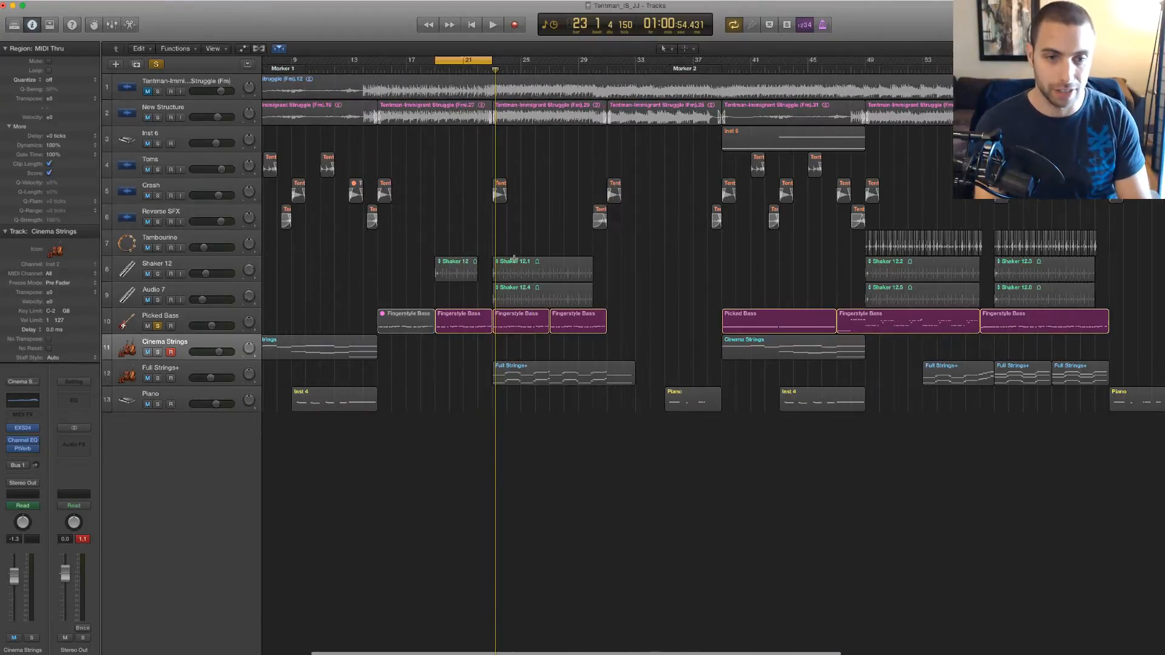
pyautogui.press('super+Down')
pyautogui.press('super+Down')
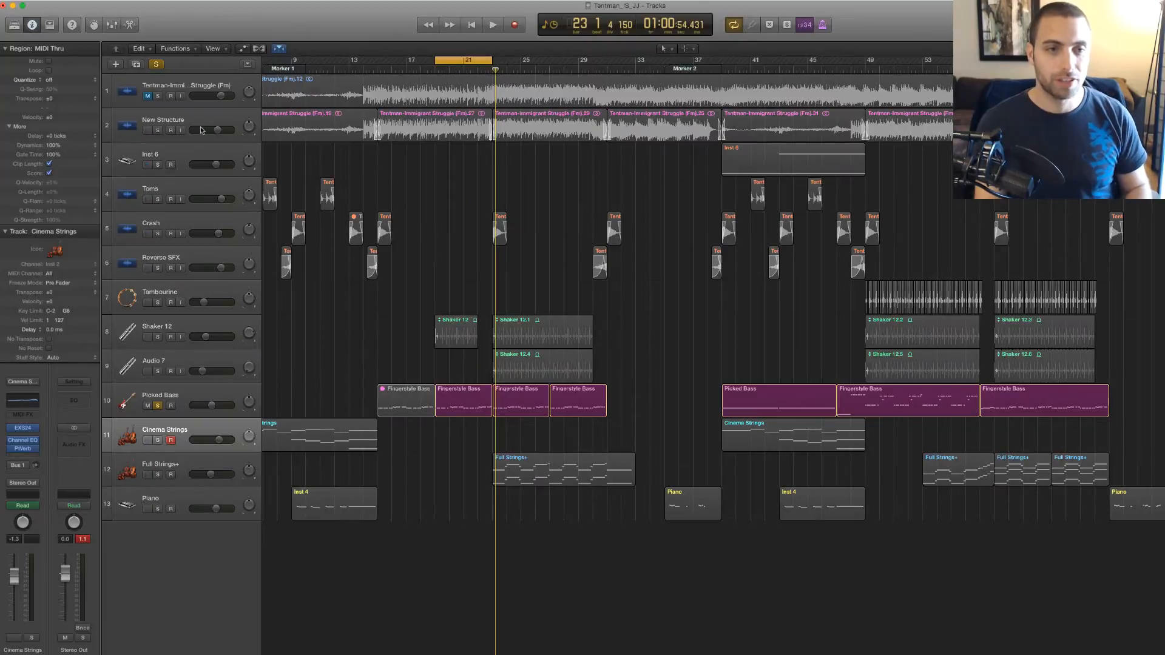
# - Select the Picked Bass track and play its soloed part within the cycle range
pyautogui.click(199, 399)
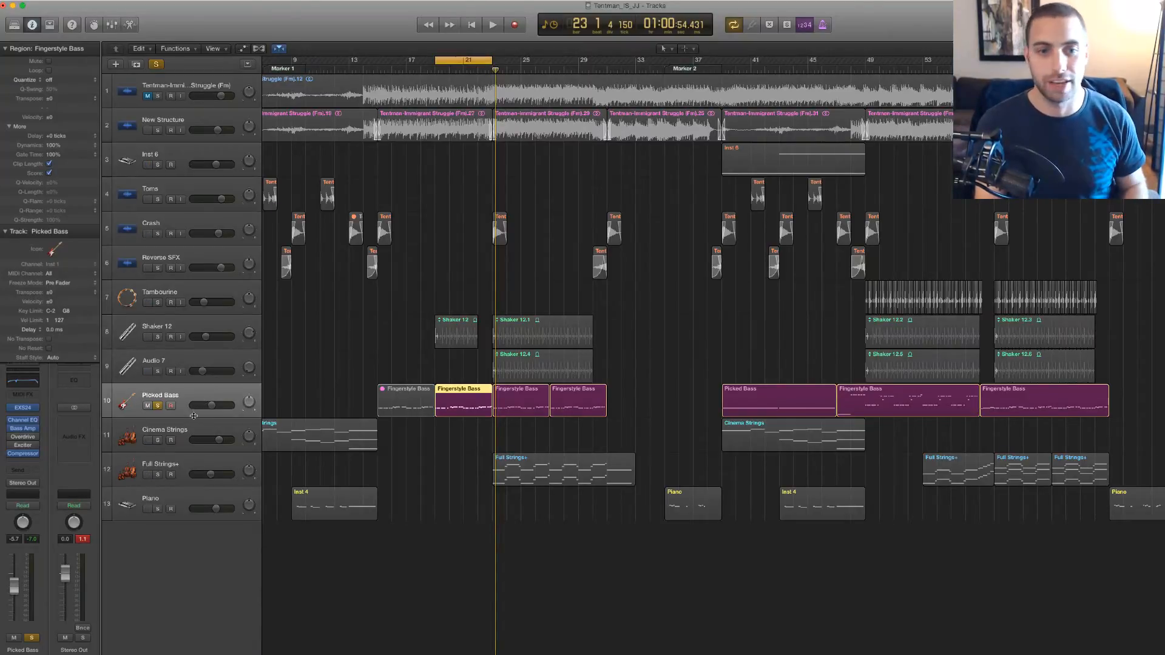
pyautogui.click(389, 305)
pyautogui.click(199, 399)
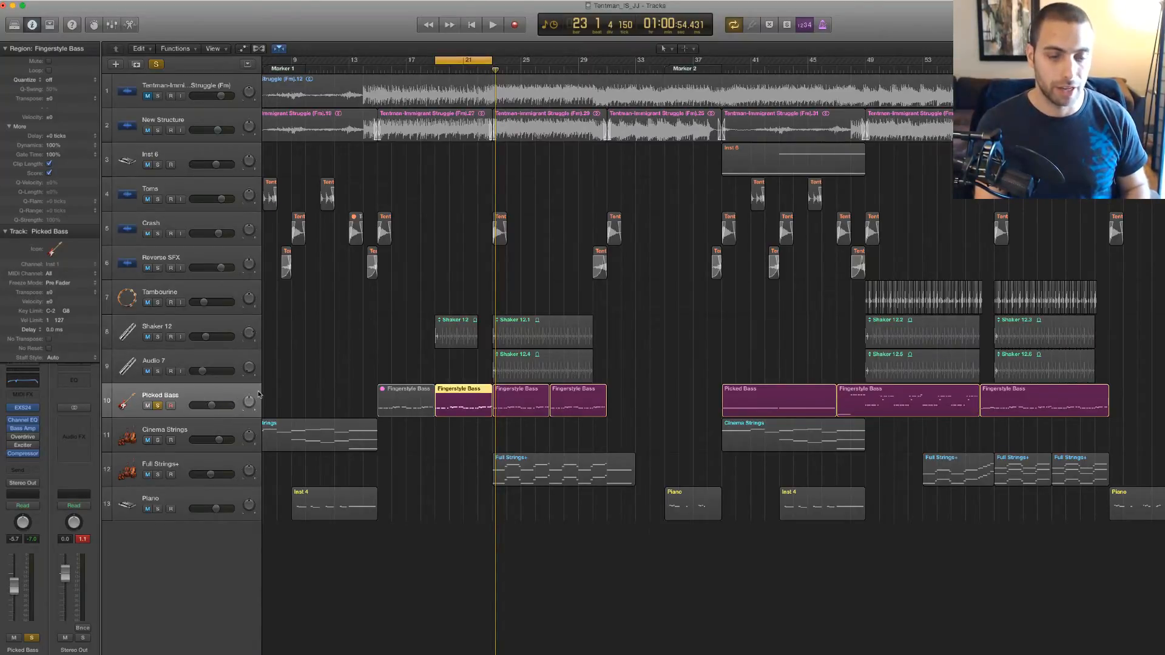
pyautogui.press('space')
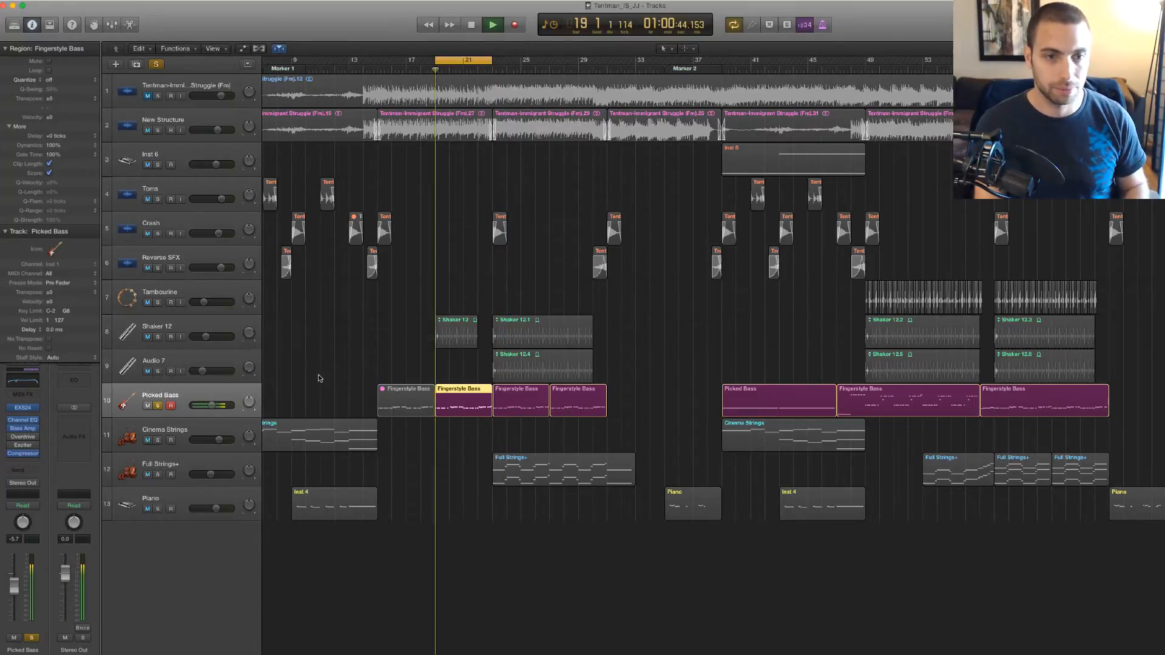
# - Open the Fingerstyle Bass region at bar 19 in the Piano Roll to examine its notes while it loops
pyautogui.press('super+Left')
pyautogui.press('super+Down')
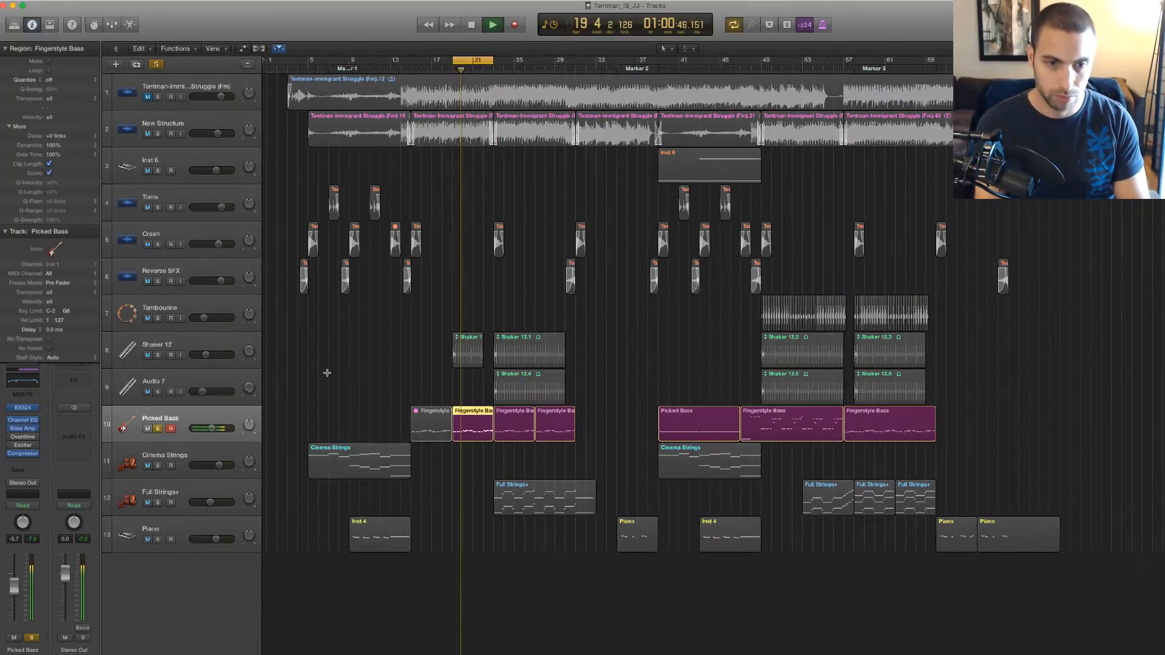
pyautogui.press('super+Right')
pyautogui.press('super+Right')
pyautogui.press('super+Right')
pyautogui.press('super+Right')
pyautogui.press('super+Right')
pyautogui.press('super+Right')
pyautogui.press('super+Right')
pyautogui.press('super+Right')
pyautogui.press('super+Right')
pyautogui.press('super+Right')
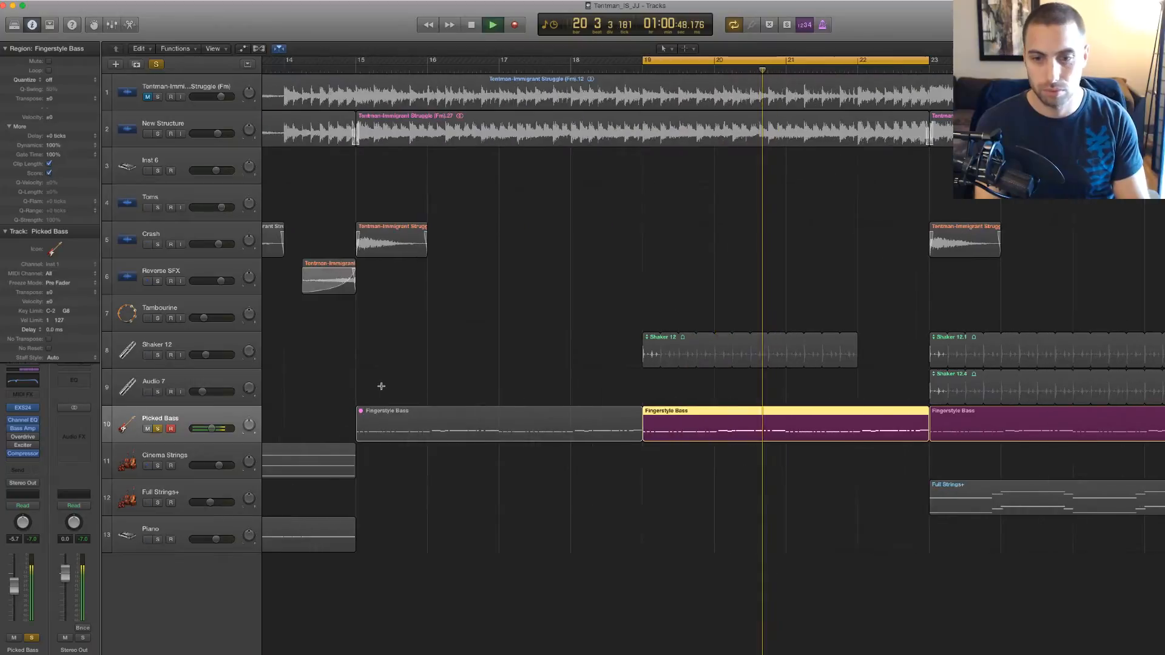
pyautogui.press('super+Down')
pyautogui.press('super+Down')
pyautogui.press('super+Down')
pyautogui.press('super+Down')
pyautogui.press('super+Down')
pyautogui.press('super+Right')
pyautogui.press('super+Right')
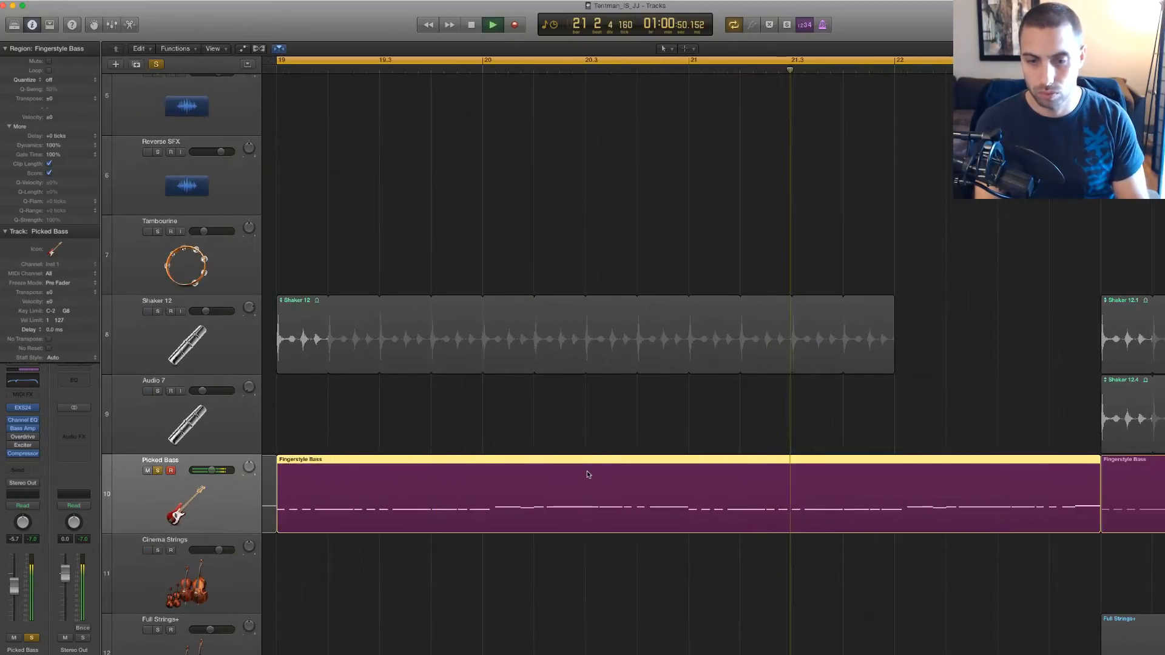
pyautogui.scroll(-1, 587, 475)
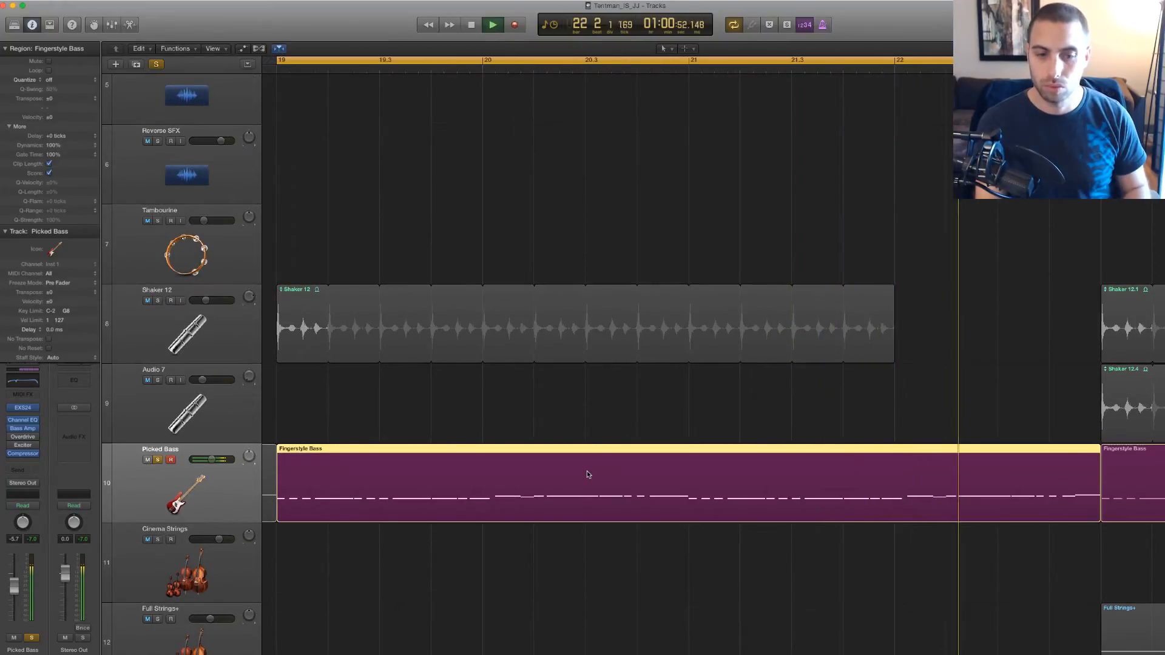
pyautogui.doubleClick(587, 471)
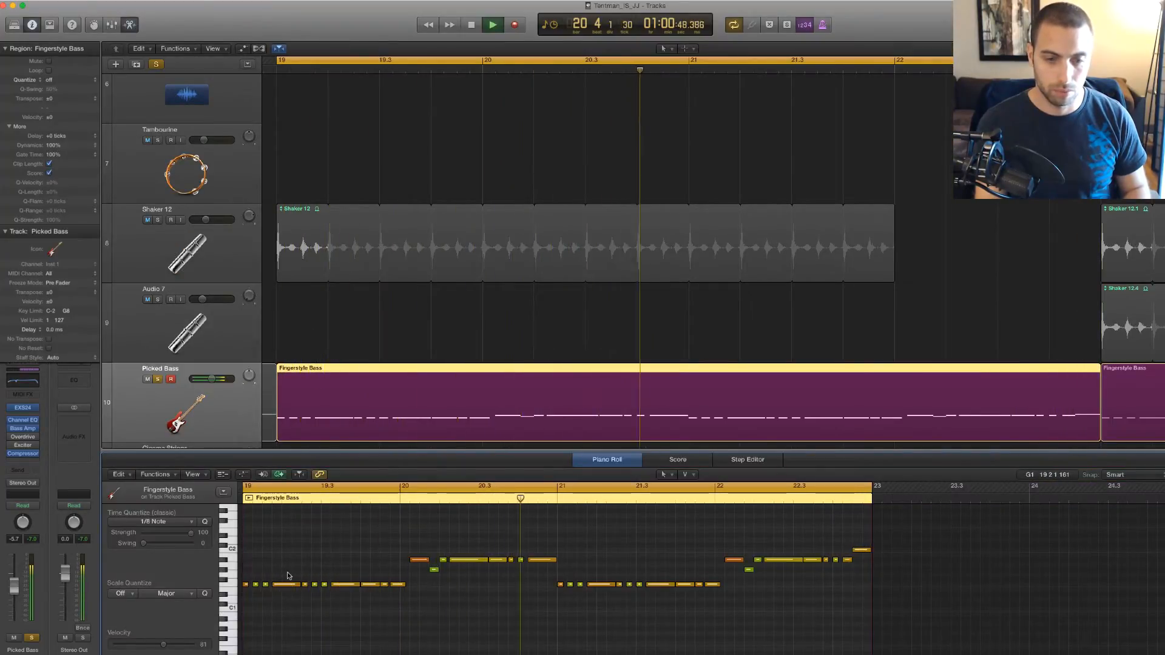
# - Take the Picked Bass track out of solo and listen to bars 19 to 23 looping with the full arrangement
pyautogui.click(158, 379)
pyautogui.scroll(1, 386, 323)
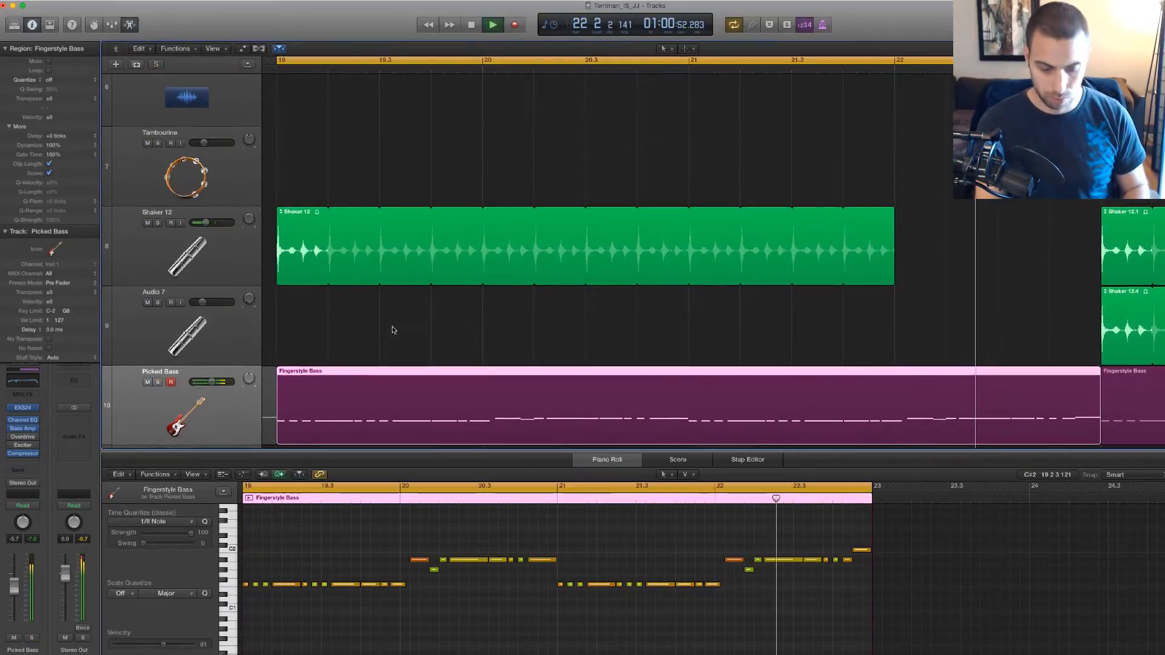
pyautogui.click(393, 329)
pyautogui.press('super+Up')
pyautogui.press('super+Up')
pyautogui.press('super+Left')
pyautogui.press('super+Left')
pyautogui.press('super+Left')
pyautogui.press('super+Left')
pyautogui.press('super+Left')
pyautogui.press('super+Left')
pyautogui.press('super+Up')
pyautogui.press('super+Up')
pyautogui.press('super+Up')
pyautogui.press('super+Up')
pyautogui.press('super+Up')
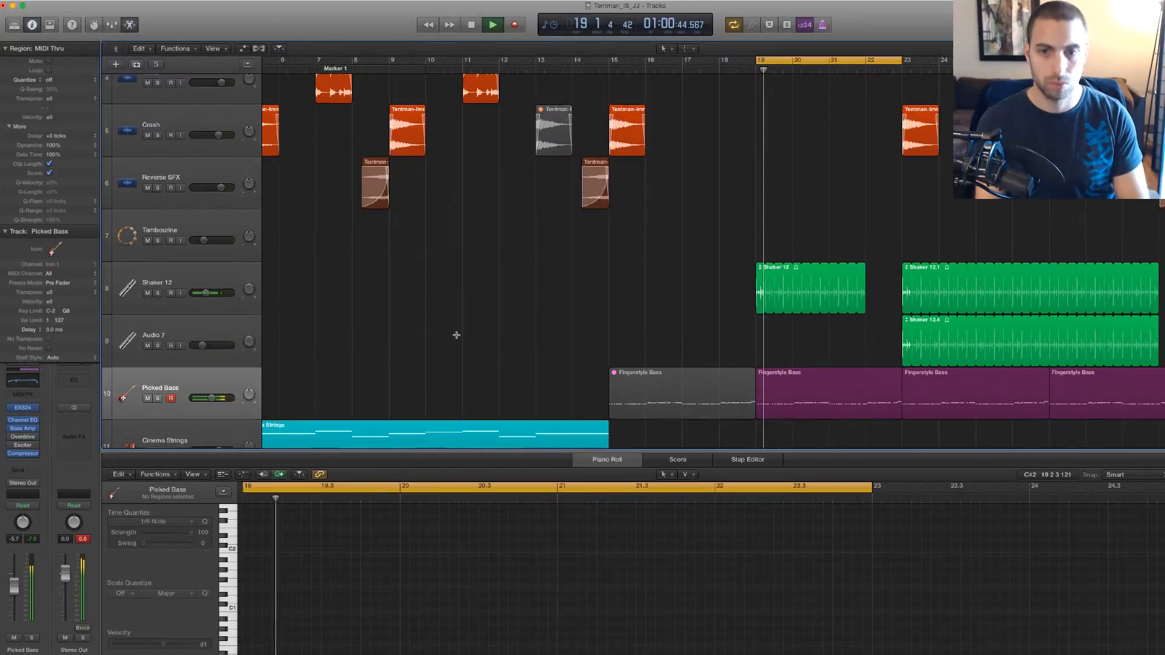
pyautogui.hscroll(2, 568, 310)
pyautogui.hscroll(3, 607, 307)
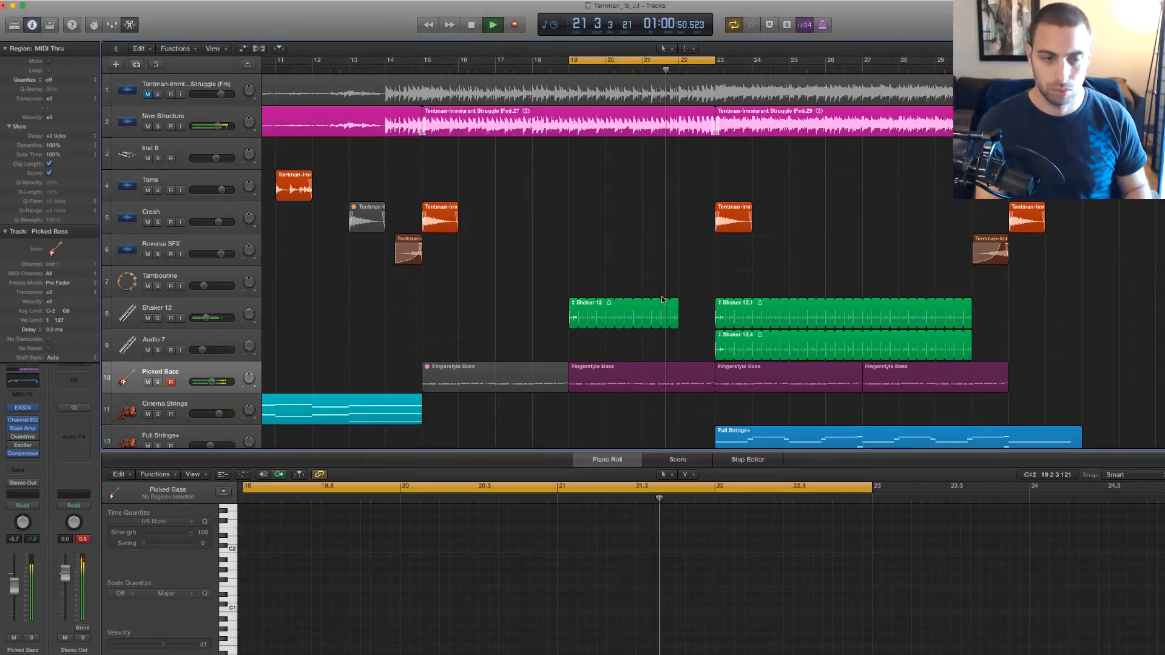
# - Turn off the cycle range and play the full arrangement from bar 22
pyautogui.press('space')
pyautogui.click(626, 62)
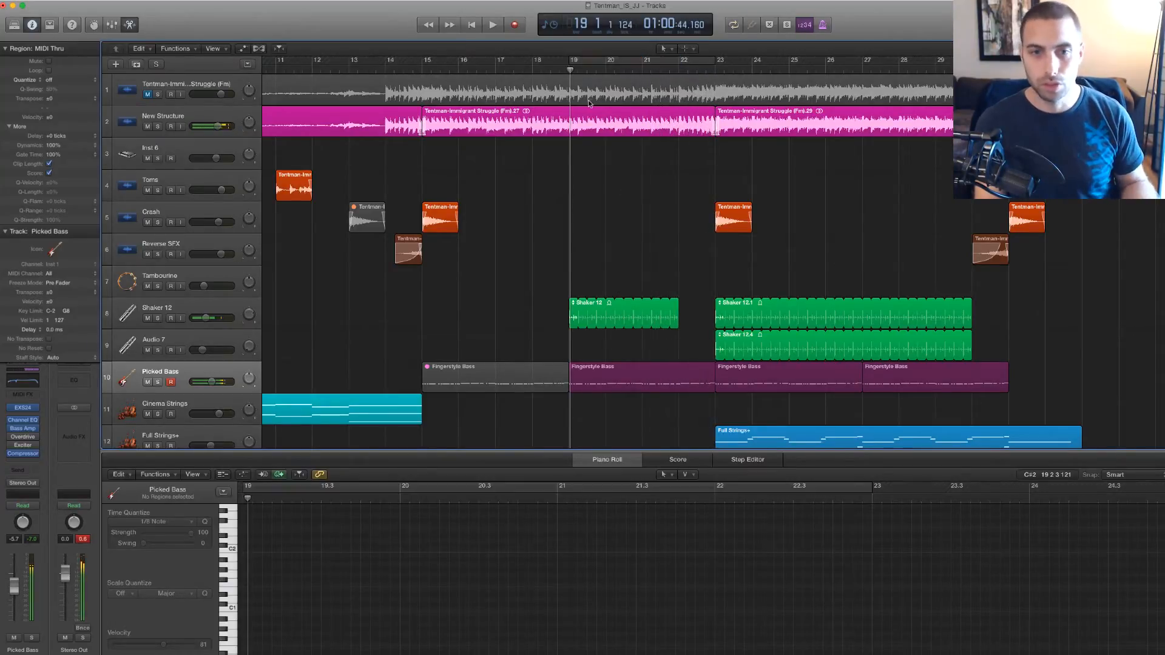
pyautogui.press('super+Up')
pyautogui.press('super+Up')
pyautogui.press('super+Left')
pyautogui.press('super+Left')
pyautogui.press('super+Left')
pyautogui.press('super+Left')
pyautogui.press('super+Left')
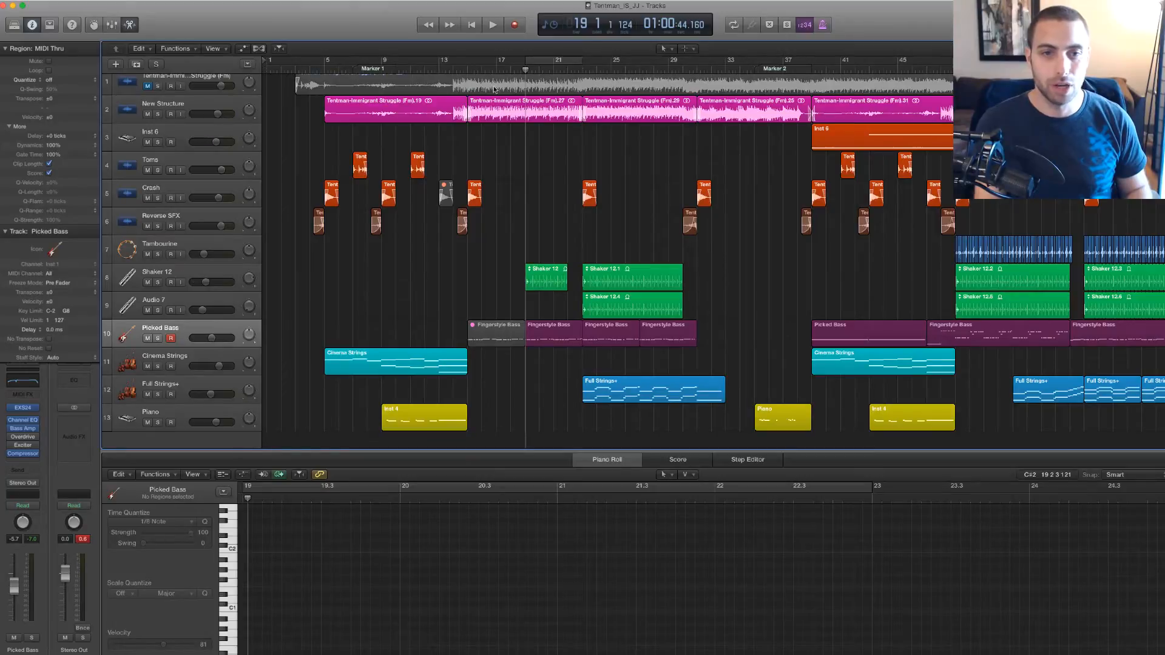
pyautogui.click(582, 69)
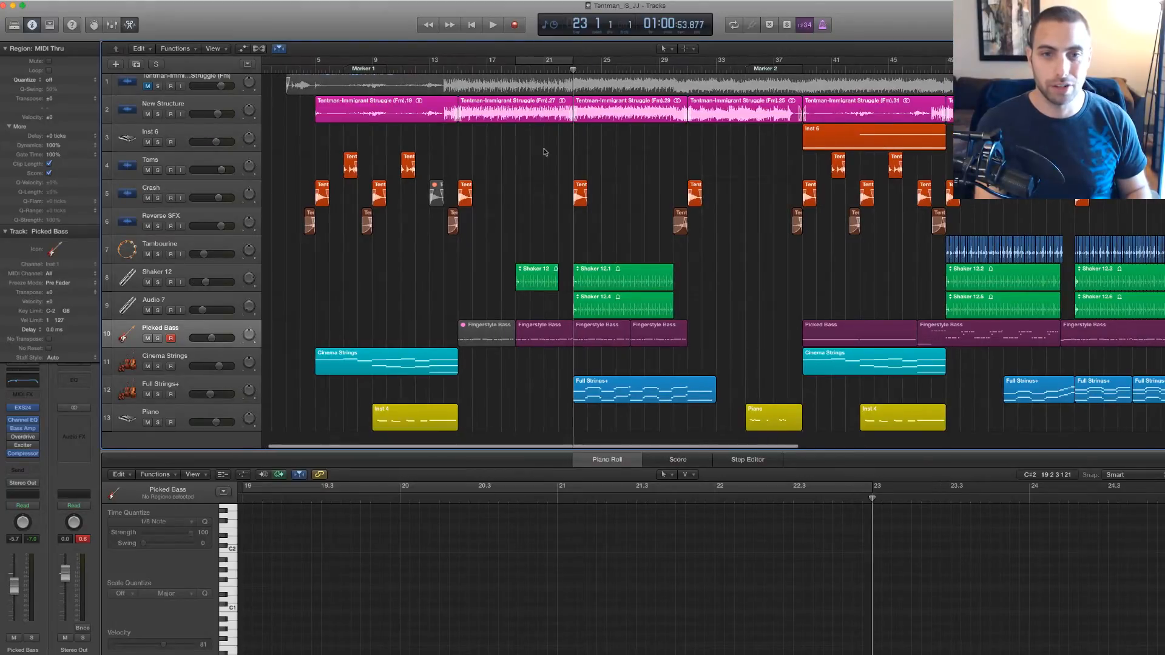
pyautogui.press(',')
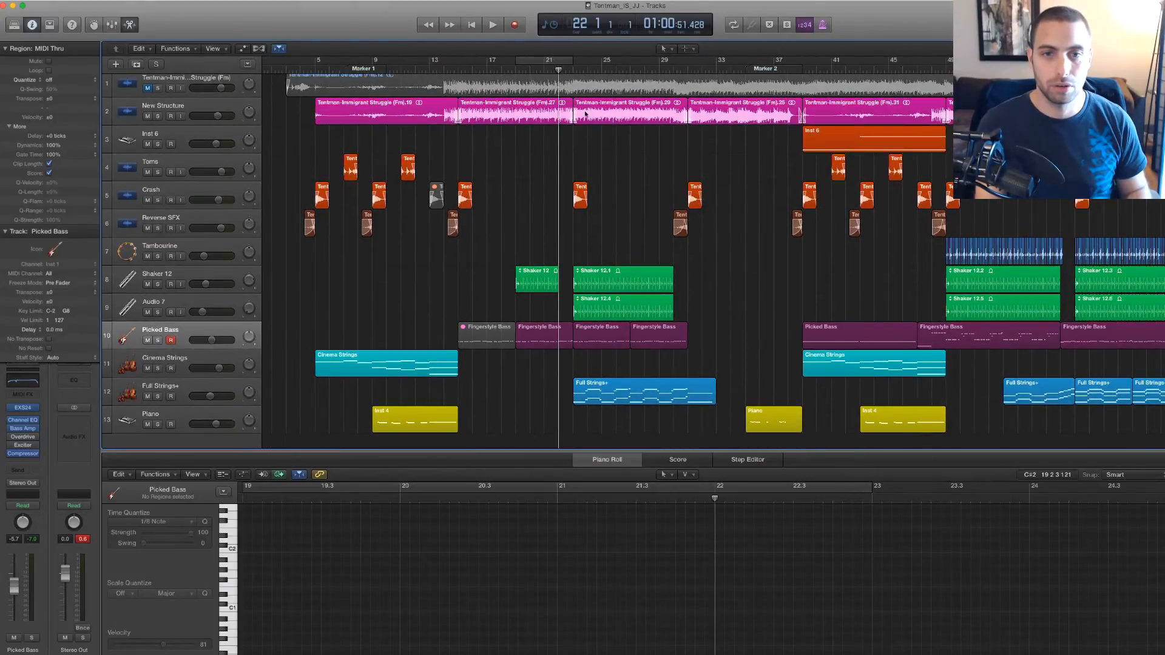
pyautogui.press('space')
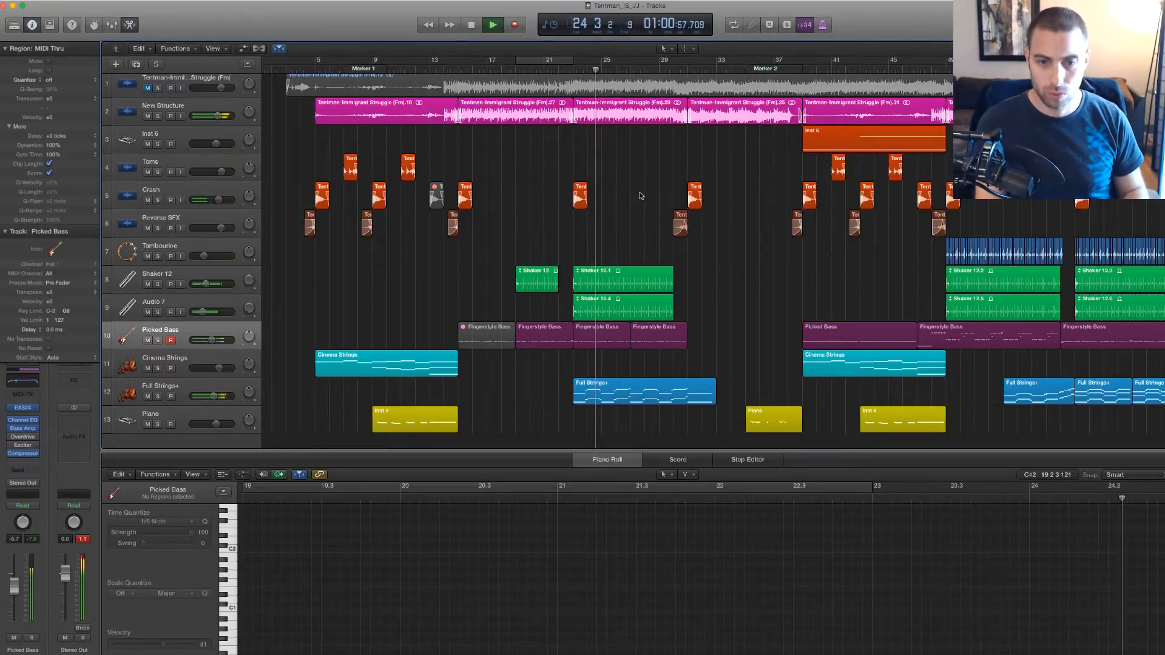
# - Solo the New Structure track, set a cycle range over bars 23 to 31 and listen to the start of that section
pyautogui.click(158, 116)
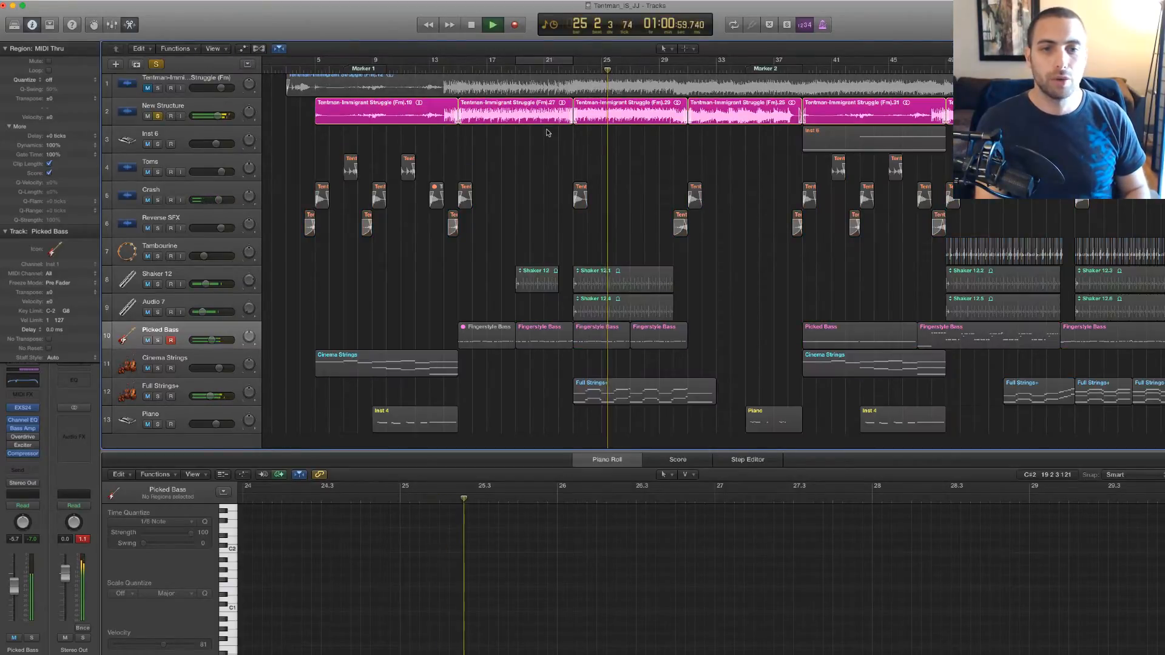
pyautogui.press('space')
pyautogui.moveTo(616, 60); pyautogui.dragTo(687, 60)
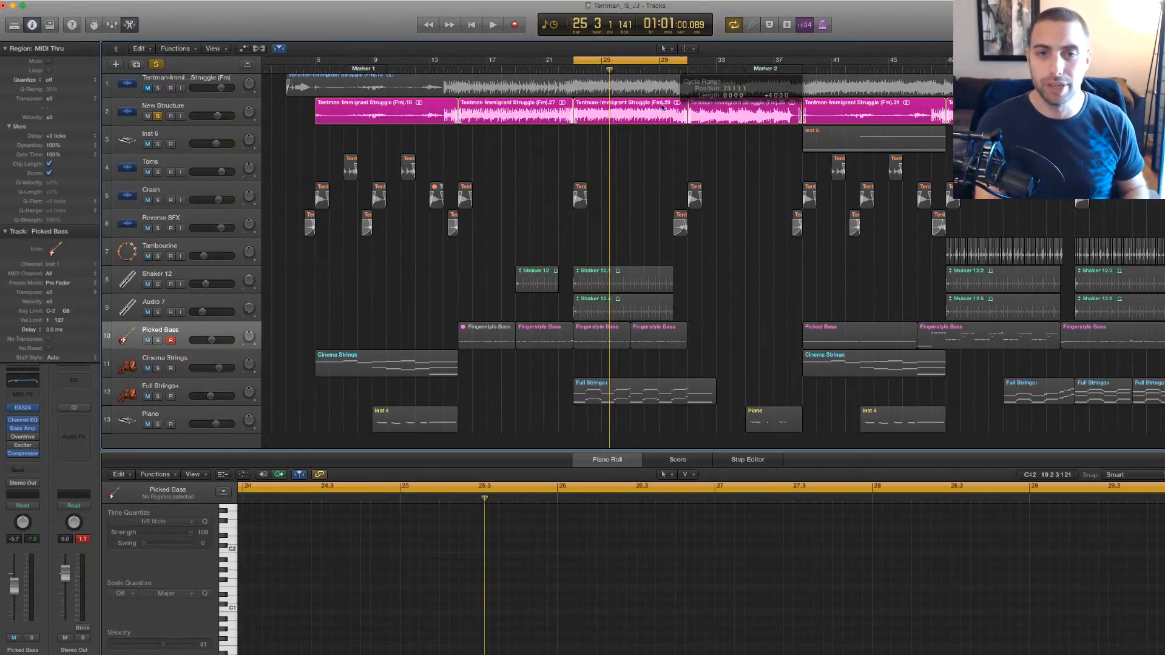
pyautogui.click(632, 112)
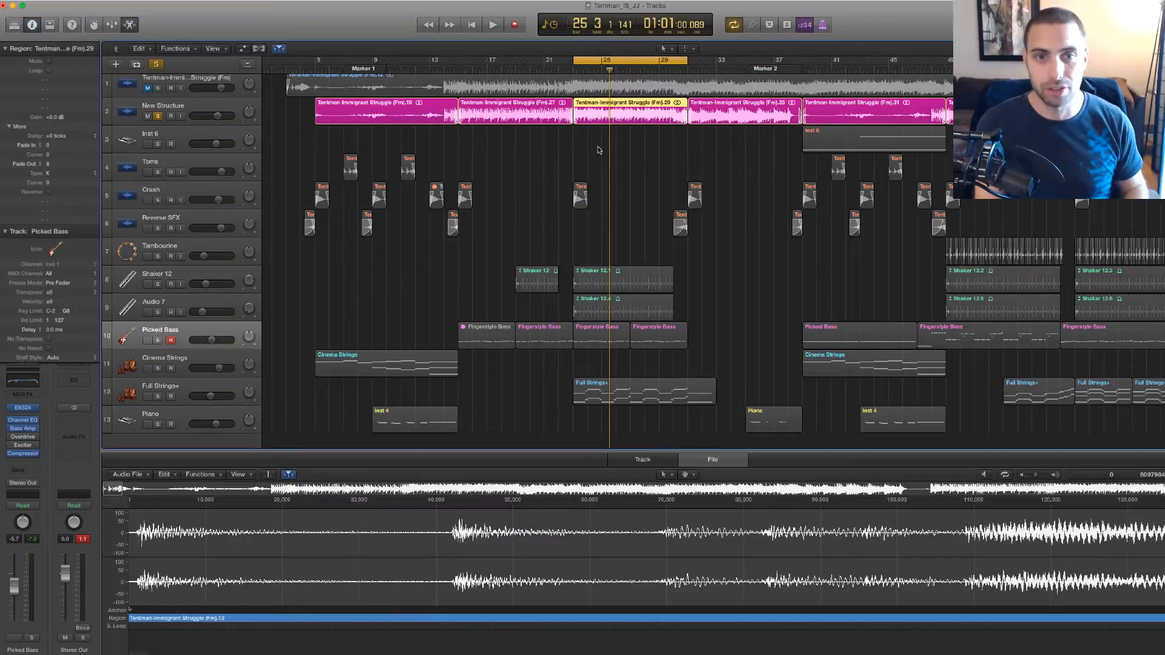
pyautogui.click(520, 137)
pyautogui.press('space')
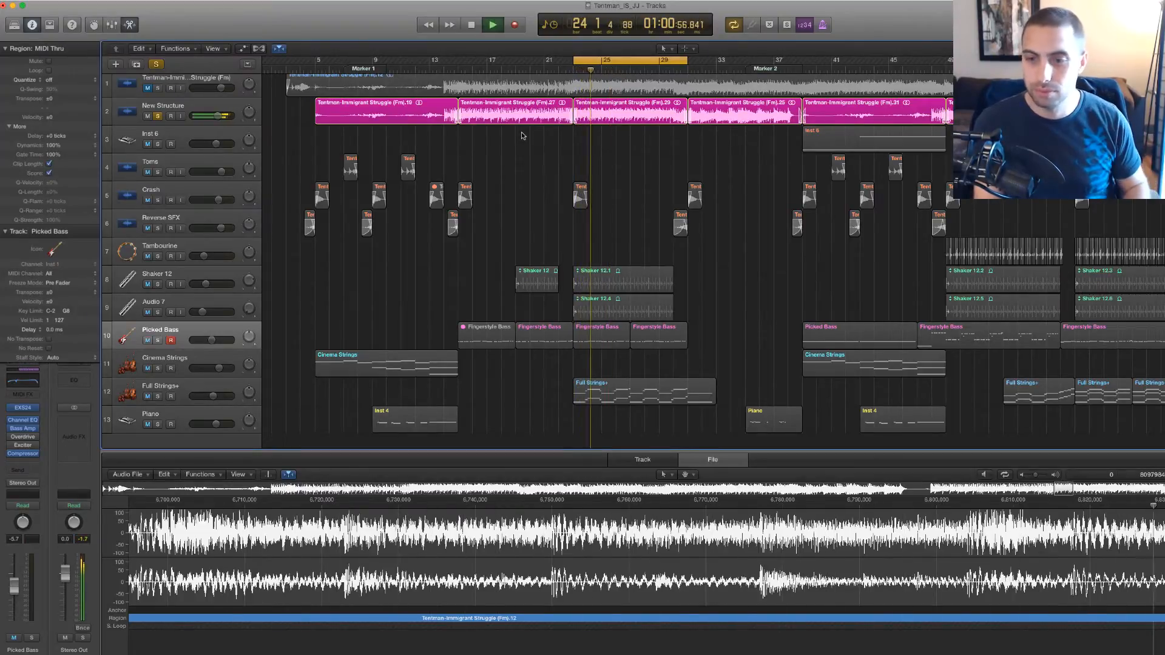
pyautogui.press('space')
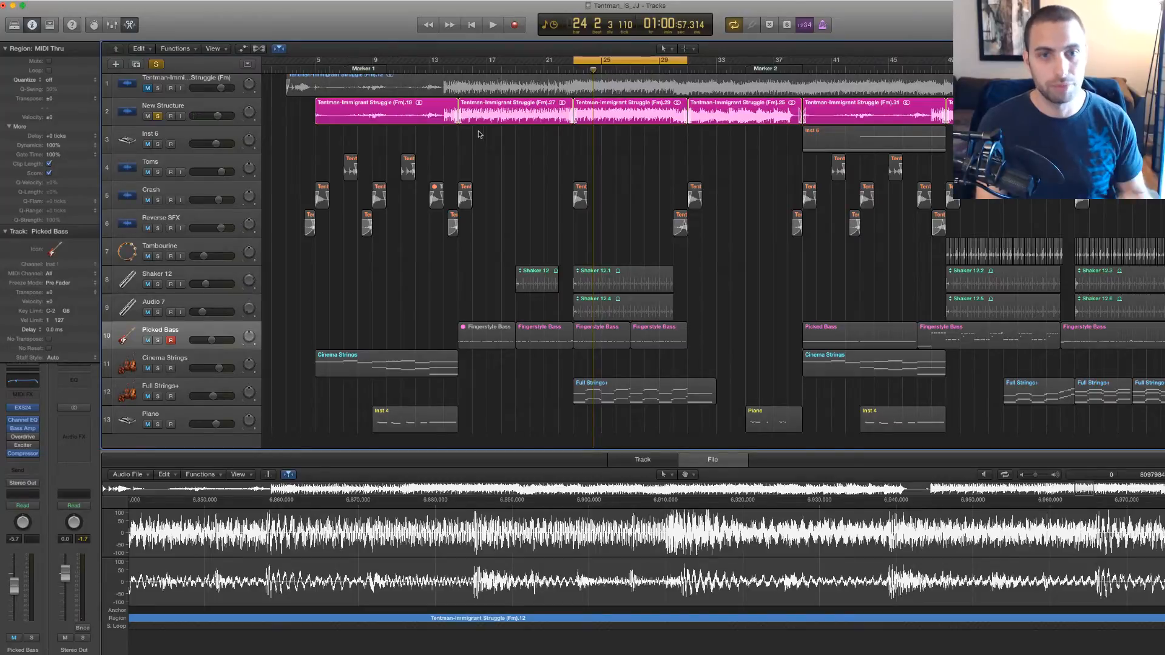
# - Take the New Structure track out of solo and inspect the layered Shaker 12.1 and Shaker 12.4 regions starting at bar 23
pyautogui.click(158, 116)
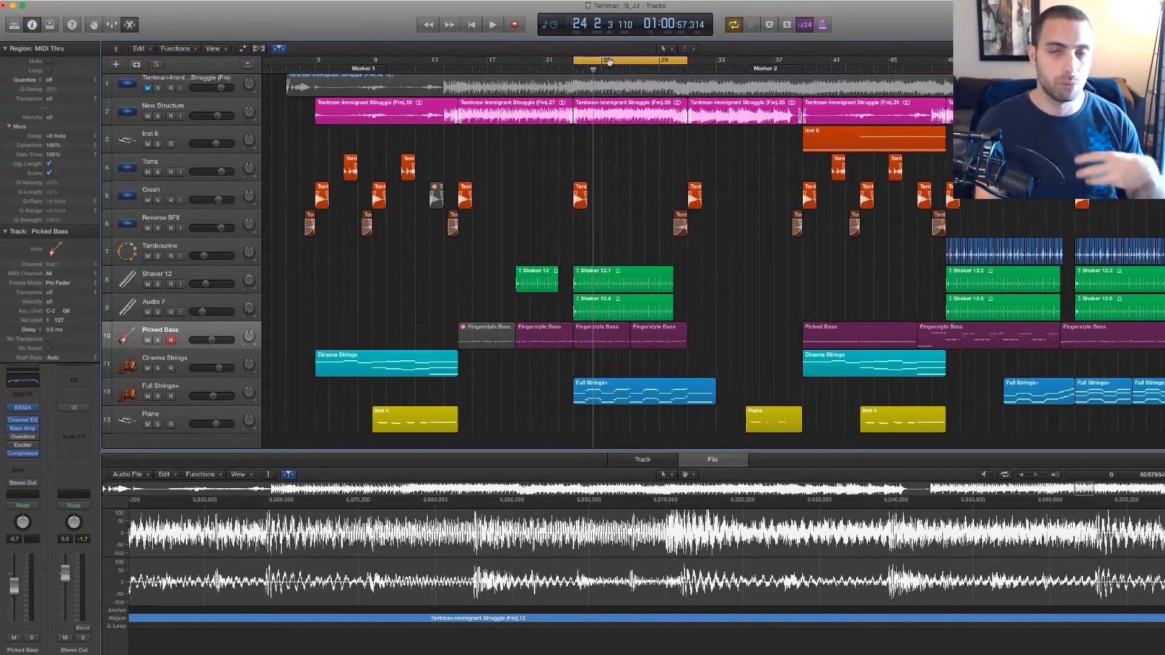
pyautogui.click(602, 286)
pyautogui.click(608, 301)
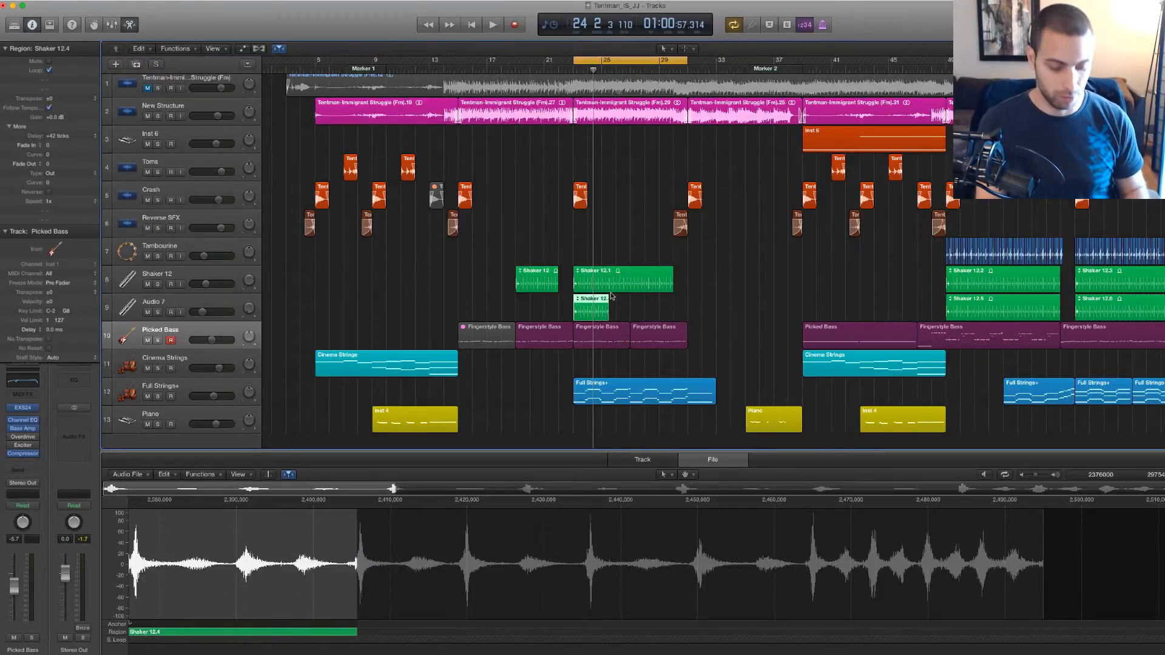
pyautogui.press('super+z')
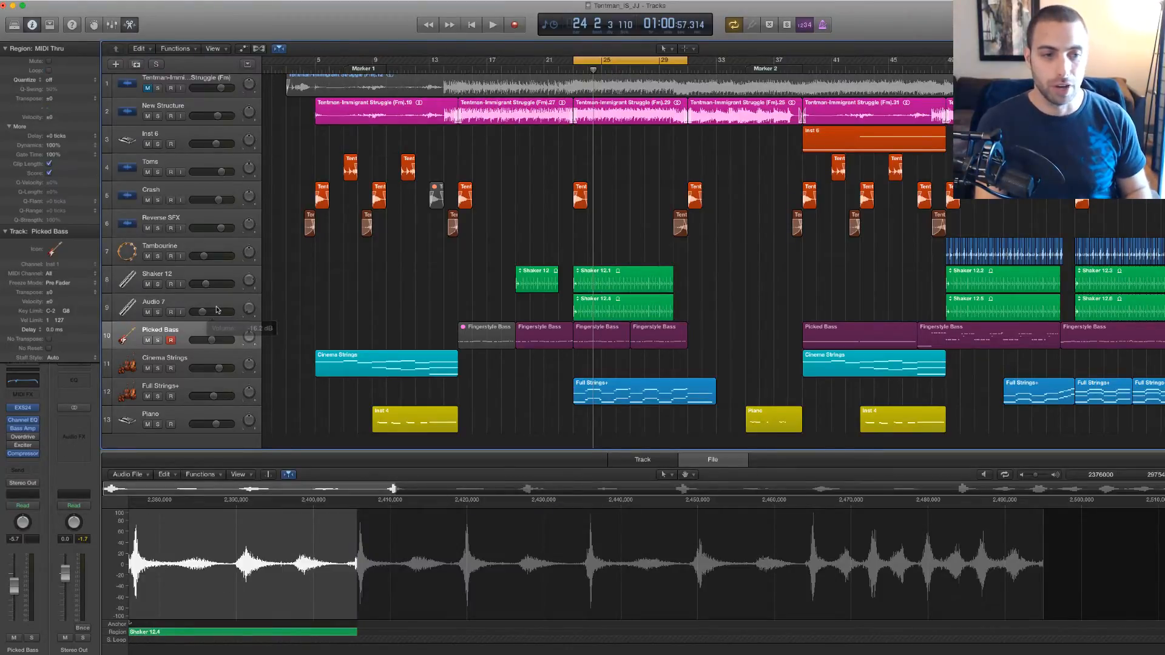
pyautogui.click(214, 301)
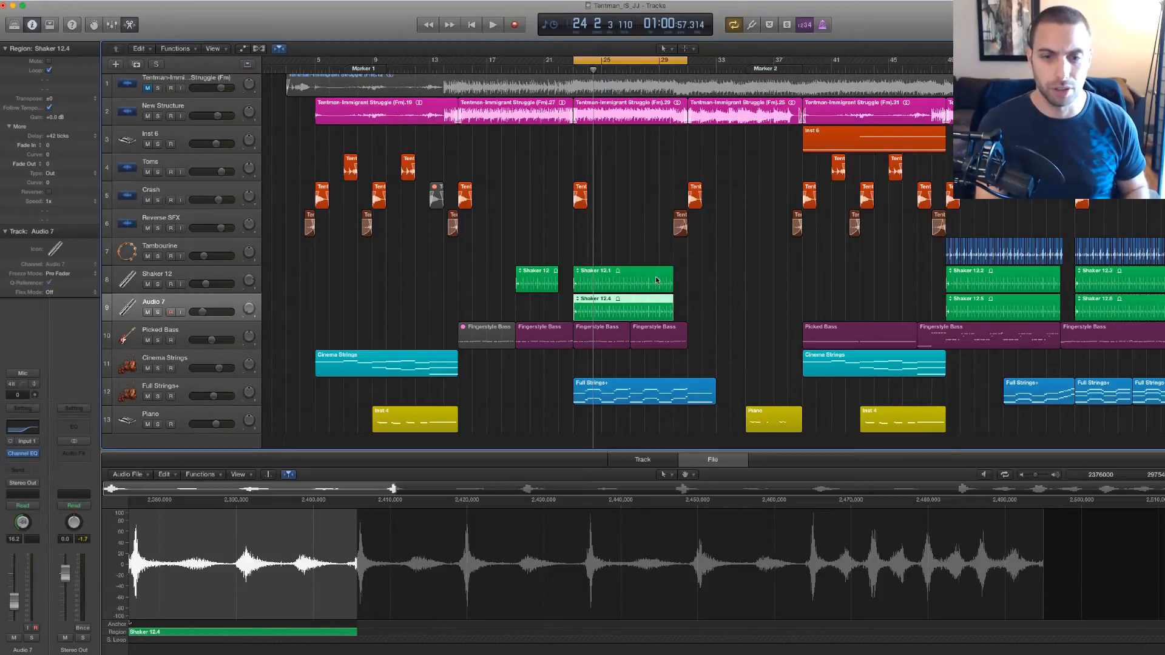
pyautogui.click(625, 285)
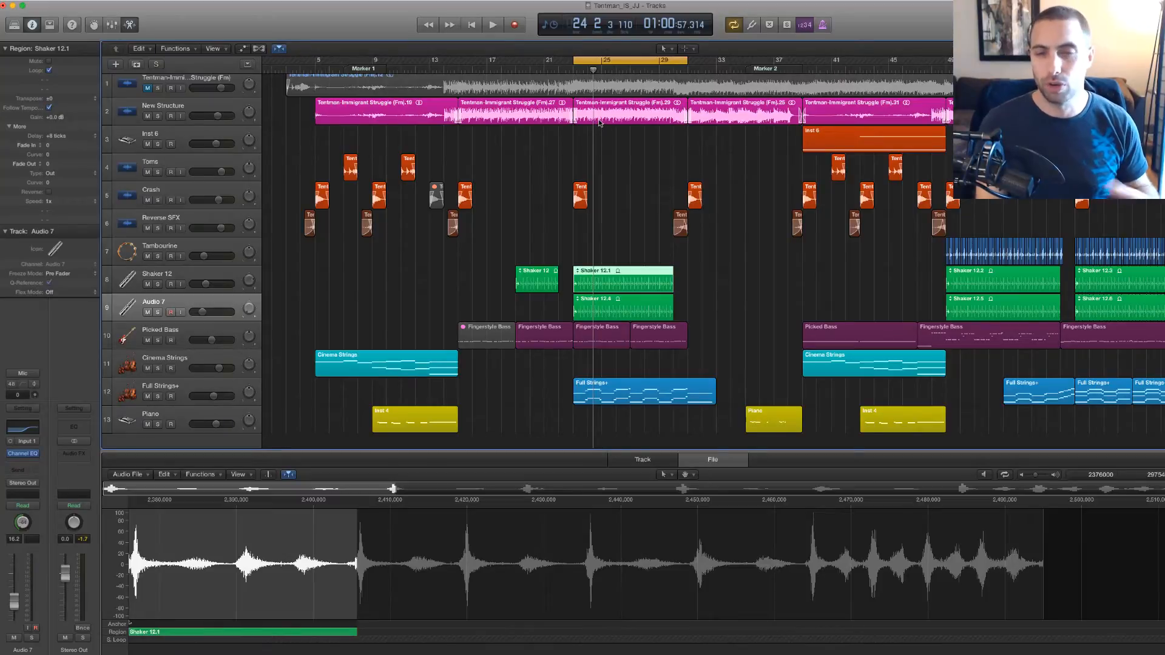
pyautogui.click(616, 148)
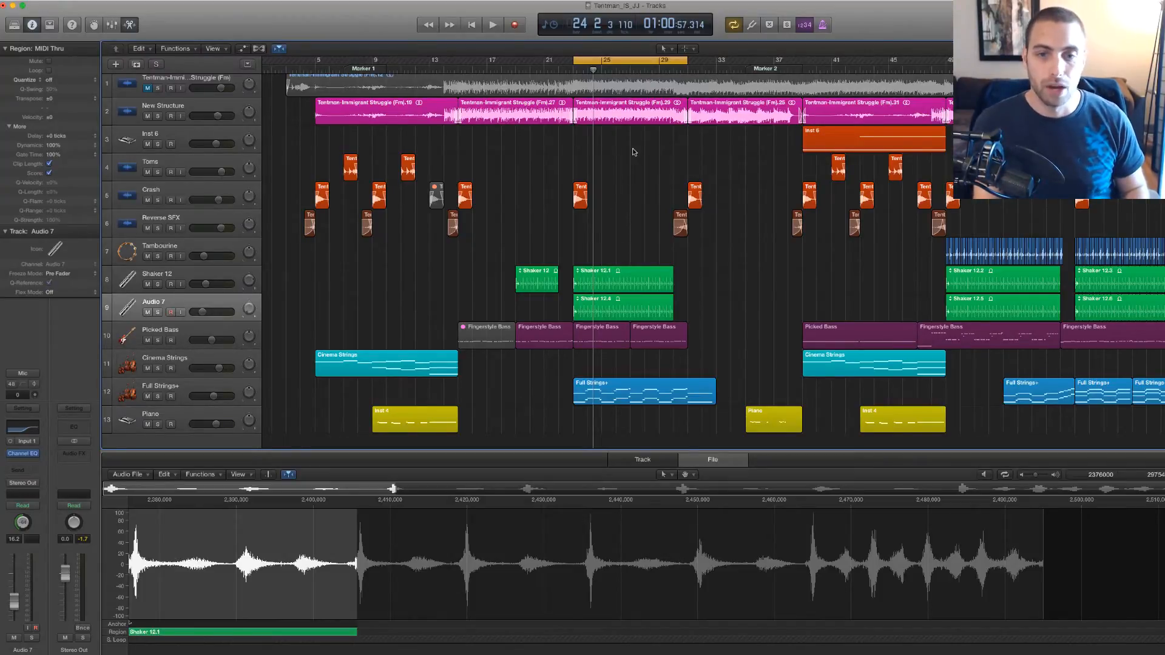
# - Select the Full Strings+ region at bar 23, show its volume automation to examine it, and hide the automation again
pyautogui.click(675, 393)
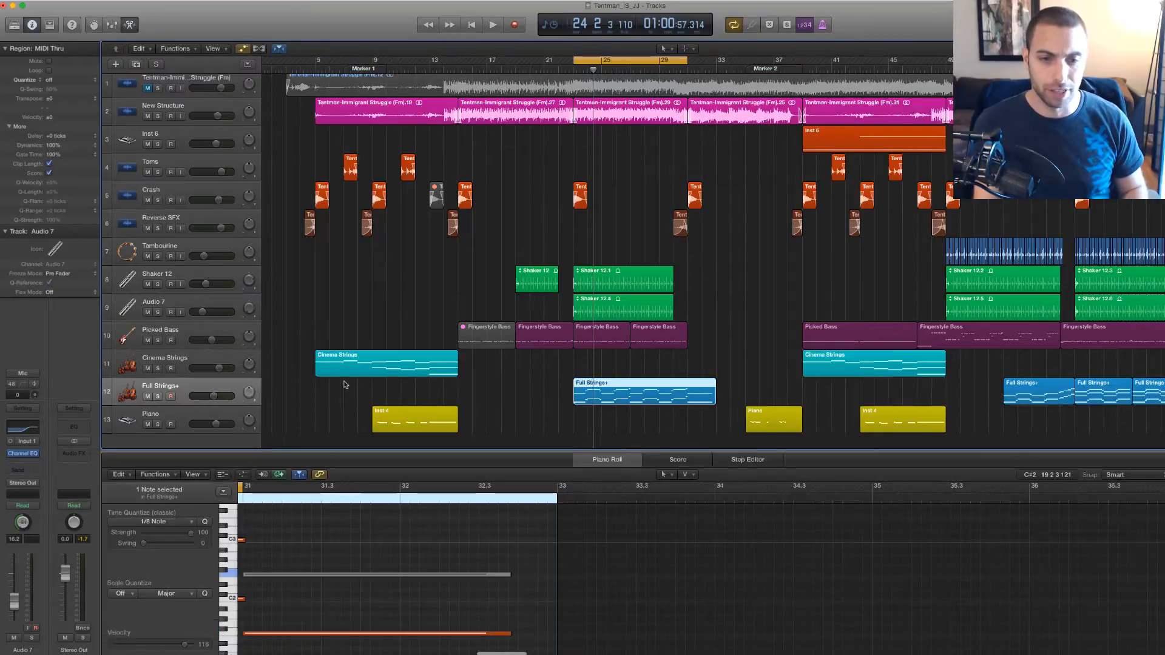
pyautogui.press('a')
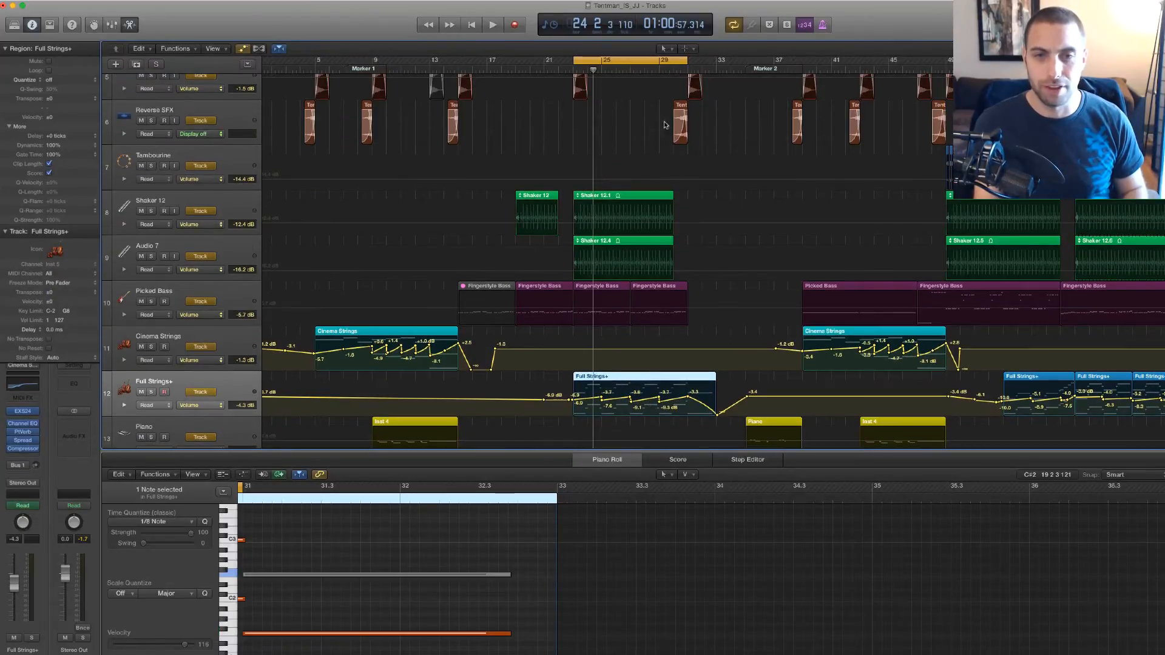
pyautogui.press('a')
# - Turn off the cycle range and play the full arrangement onward from bar 24
pyautogui.press('c')
pyautogui.click(638, 190)
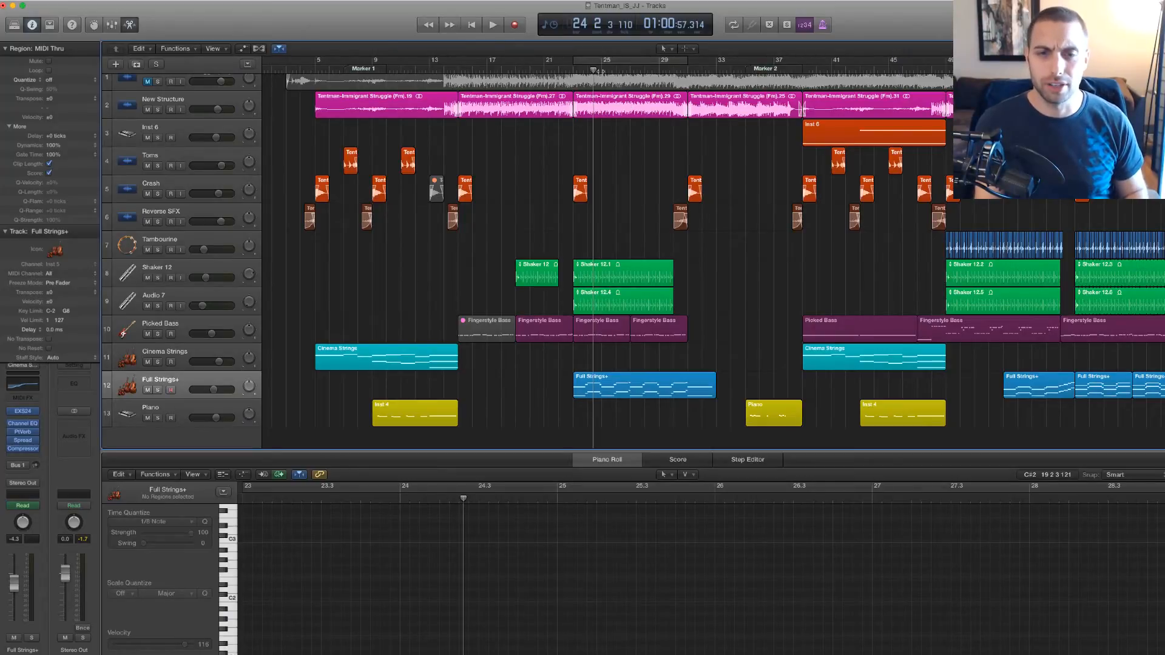
pyautogui.press('space')
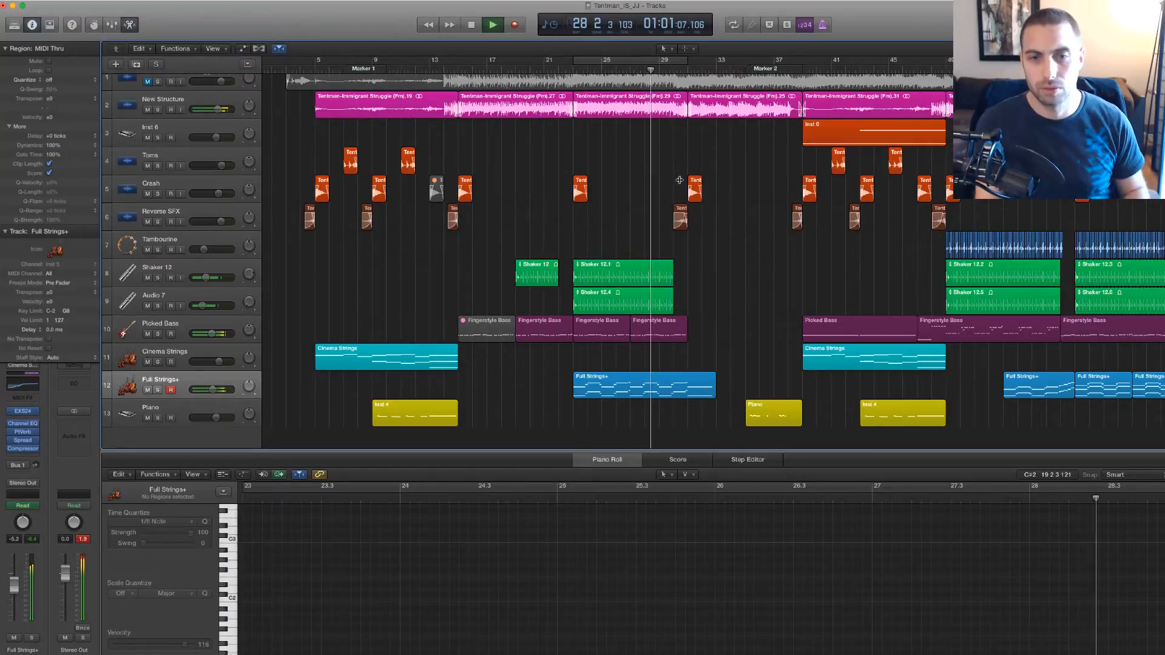
# - Listen to the arrangement on to bar 38, stop playback and return the playhead to bar 31
pyautogui.press('super+Left')
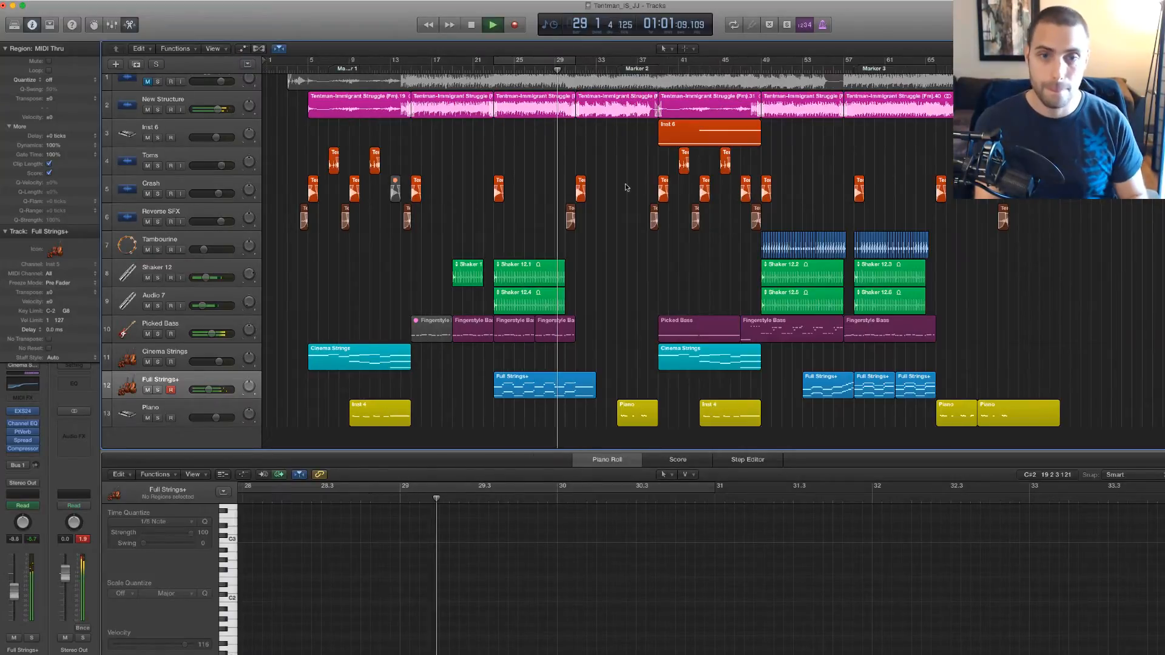
pyautogui.scroll(5, 628, 184)
pyautogui.hscroll(1, 639, 186)
pyautogui.hscroll(3, 639, 186)
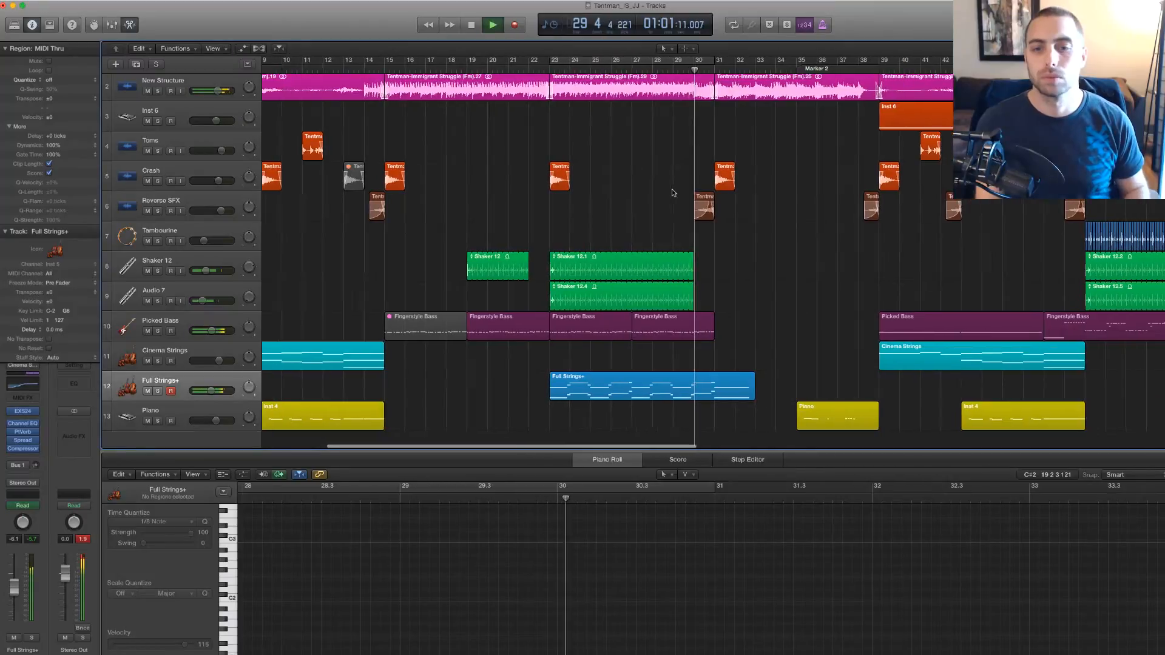
pyautogui.hscroll(3, 702, 191)
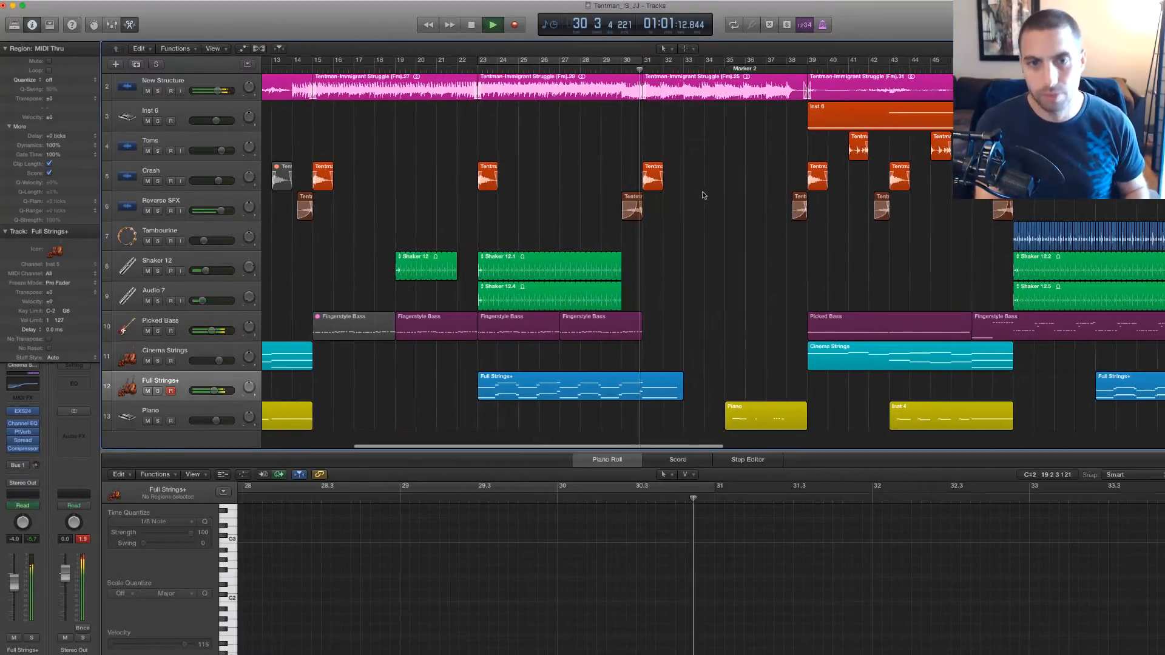
pyautogui.hscroll(1, 692, 192)
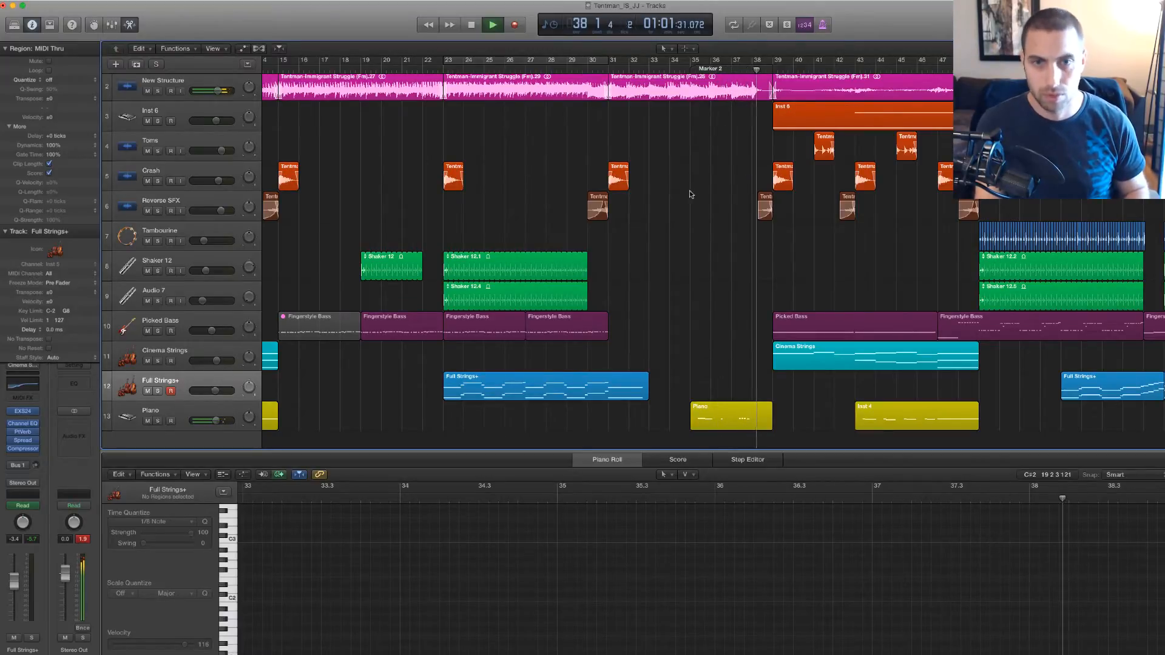
pyautogui.press('space')
pyautogui.click(608, 67)
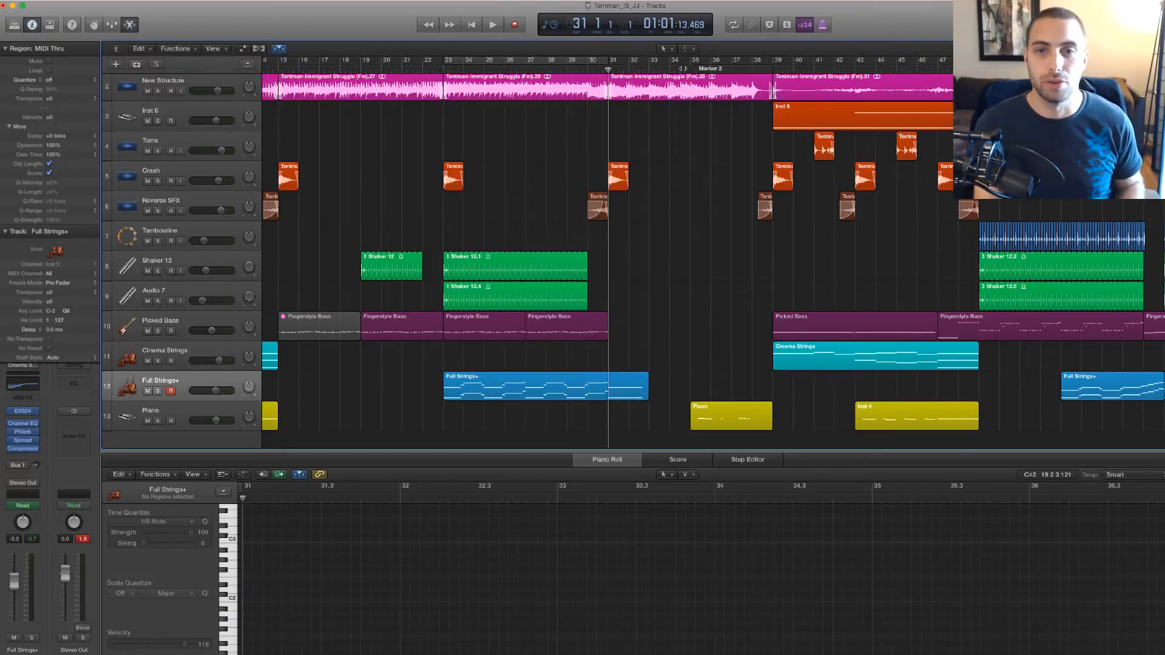
# - Play from bar 35 to hear the Piano region lead into the section at bar 39
pyautogui.click(683, 69)
pyautogui.press('space')
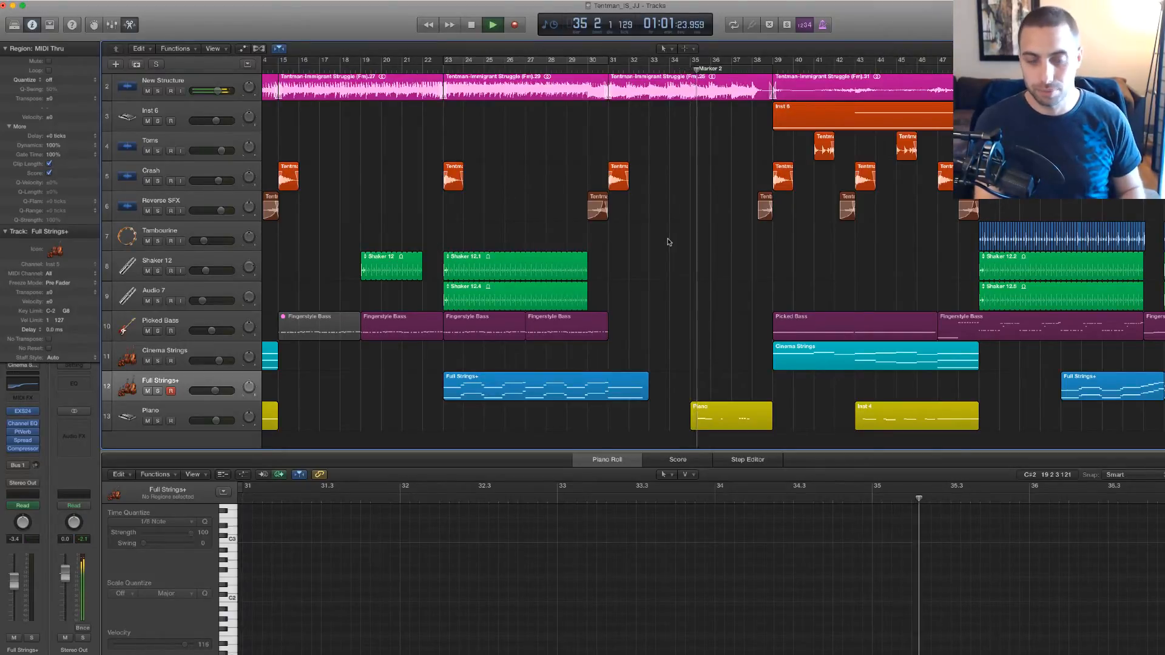
pyautogui.hscroll(3, 668, 246)
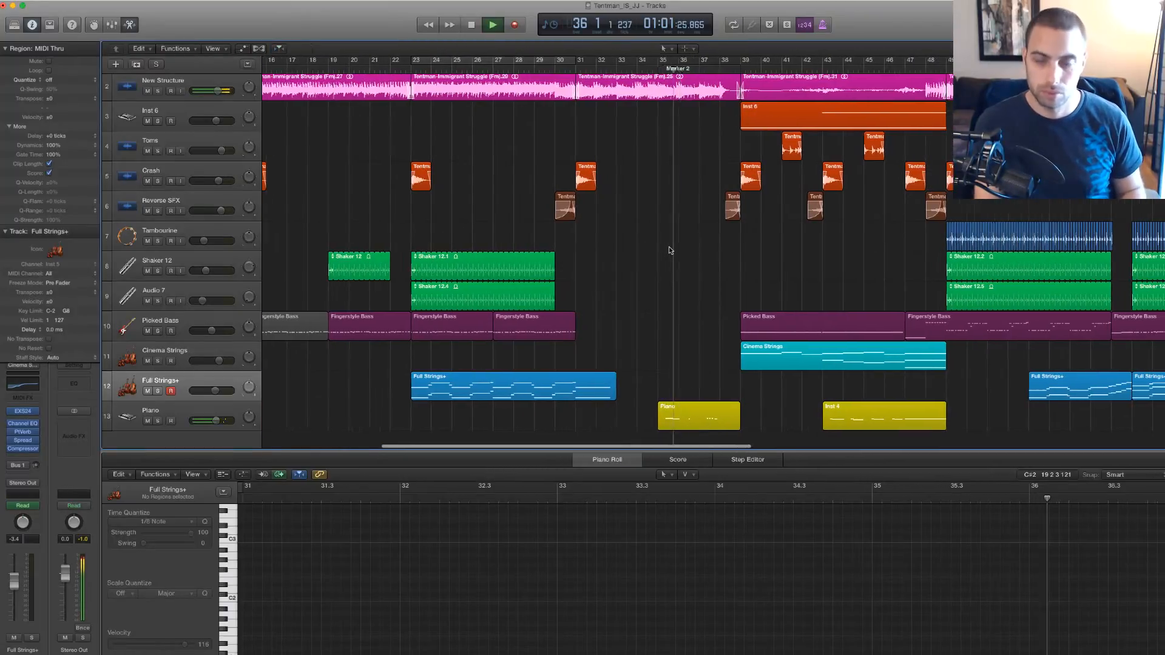
pyautogui.hscroll(1, 670, 250)
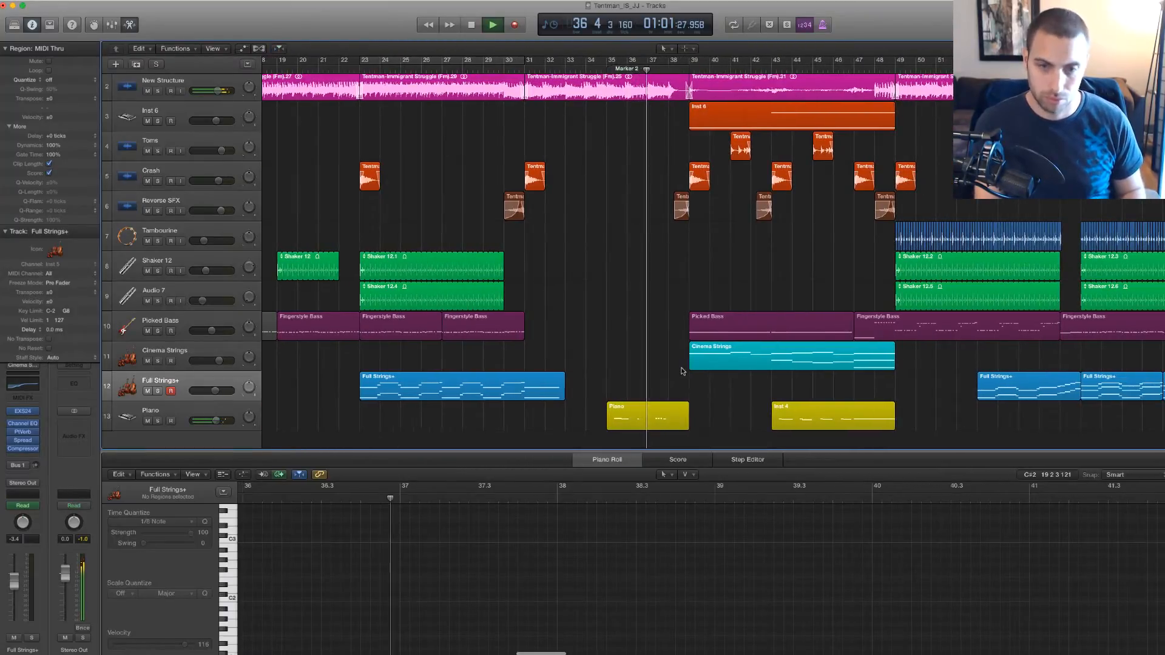
pyautogui.hscroll(2, 679, 361)
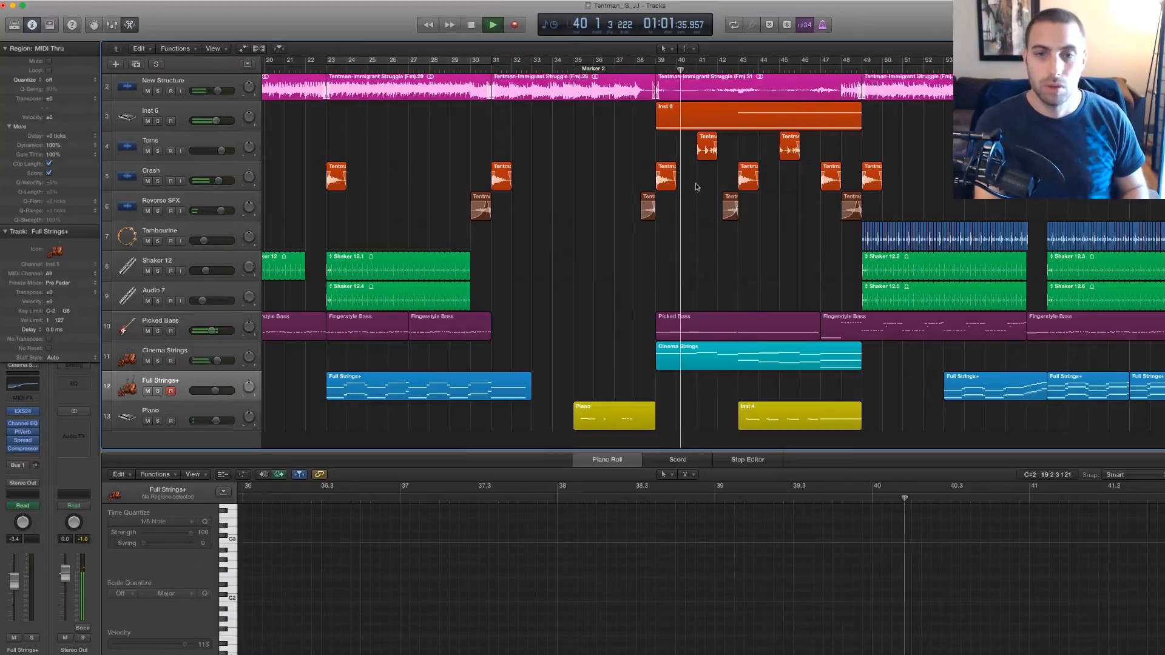
# - Select the Inst 6 region at bar 39 during playback and examine its sustained notes in the Piano Roll
pyautogui.press('super+Left')
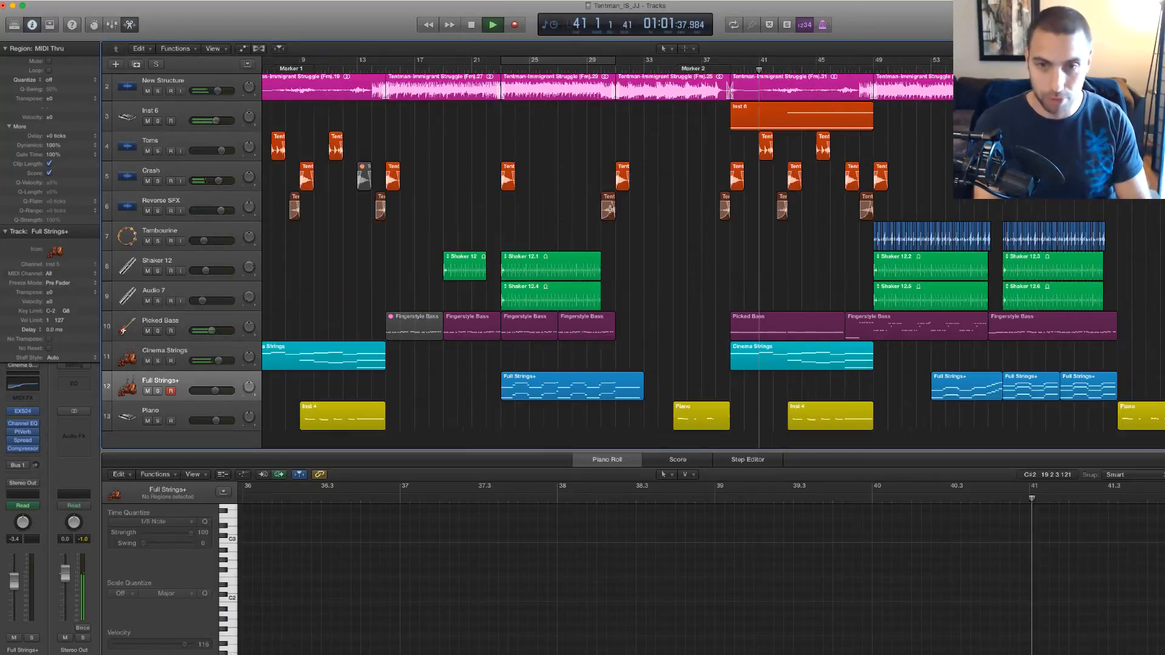
pyautogui.press('super+Up')
pyautogui.hscroll(-5, 364, 193)
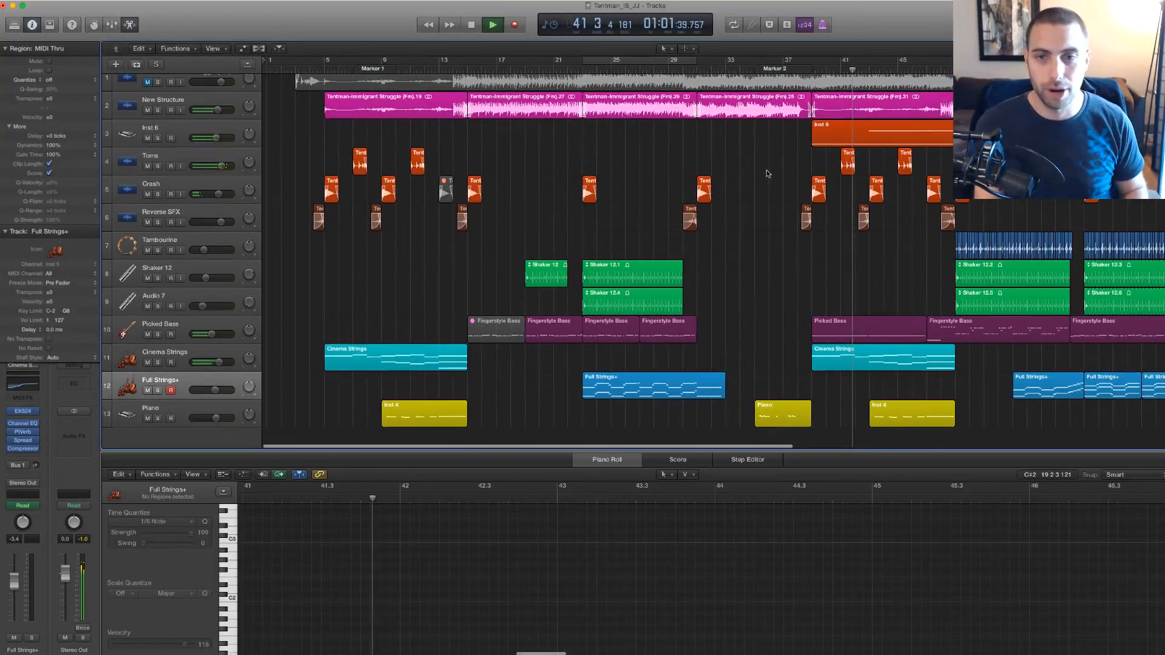
pyautogui.click(854, 138)
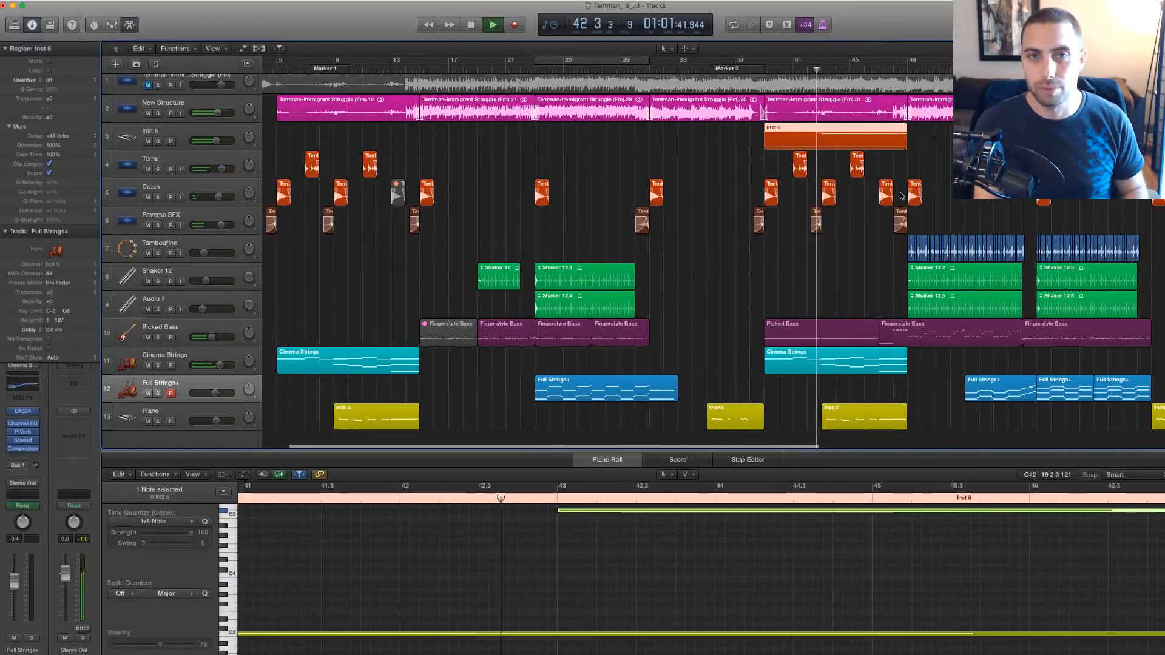
pyautogui.hscroll(2, 902, 196)
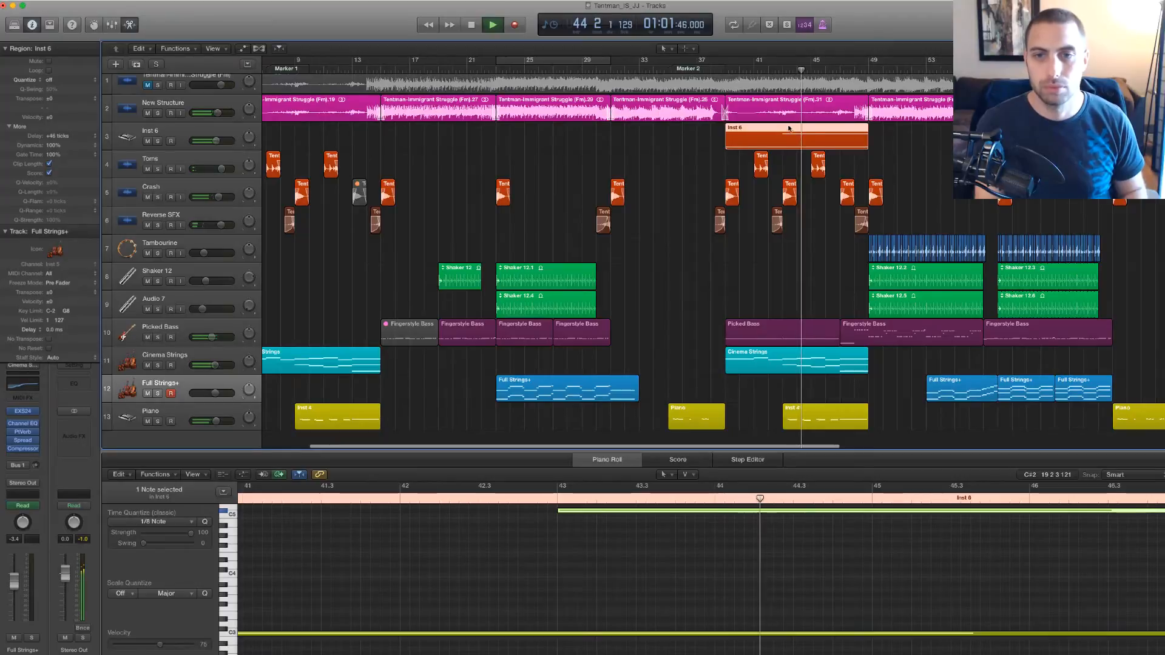
pyautogui.scroll(-2, 745, 556)
pyautogui.scroll(3, 744, 556)
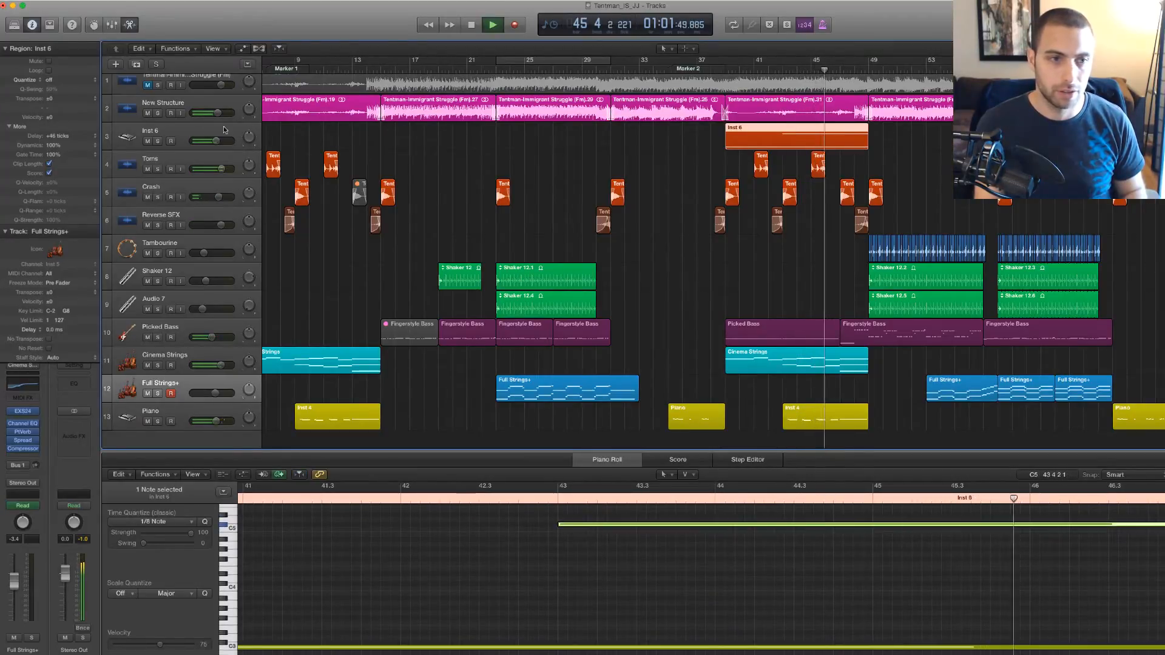
# - Open the Inst 6 track's Kontakt instrument to view its loaded patch, close it and stop playback at bar 49
pyautogui.click(195, 134)
pyautogui.click(22, 401)
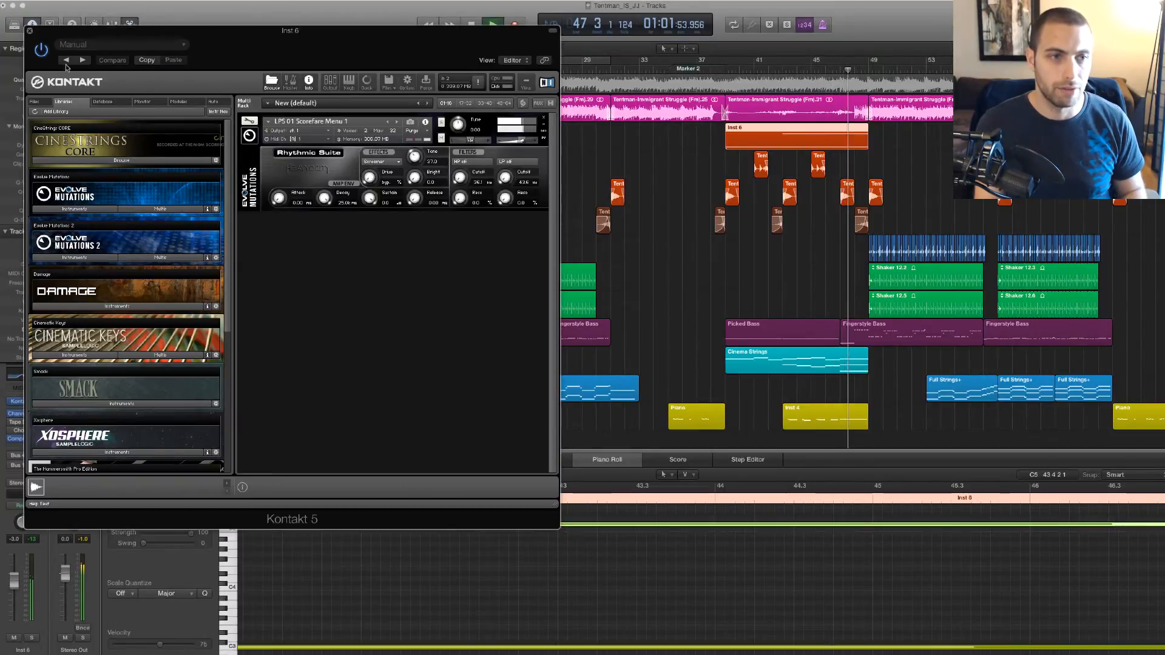
pyautogui.click(29, 31)
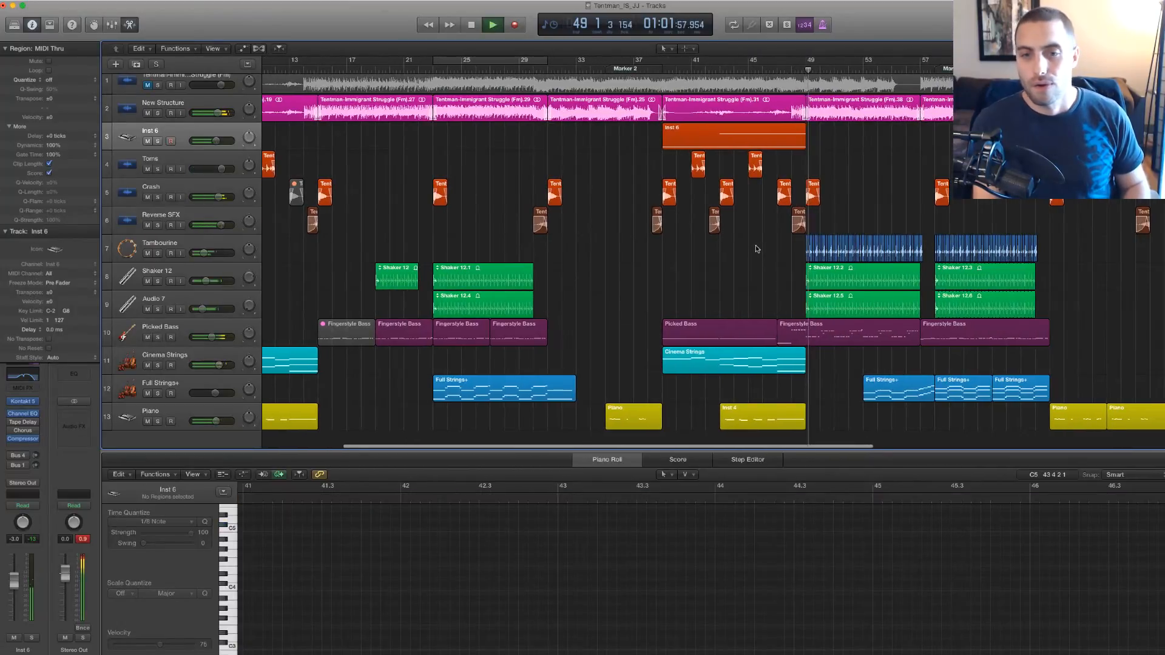
pyautogui.press('space')
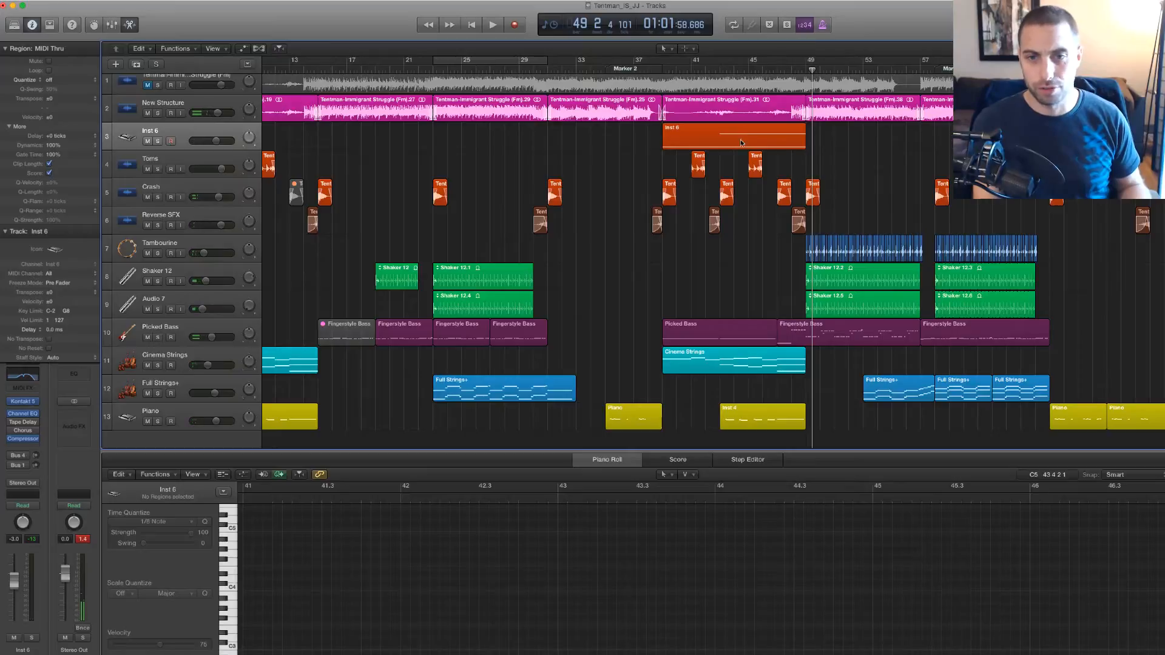
# - Review the Inst 6 region at bar 39 against the surrounding sections of the arrangement, leaving it deselected
pyautogui.press('super+Right')
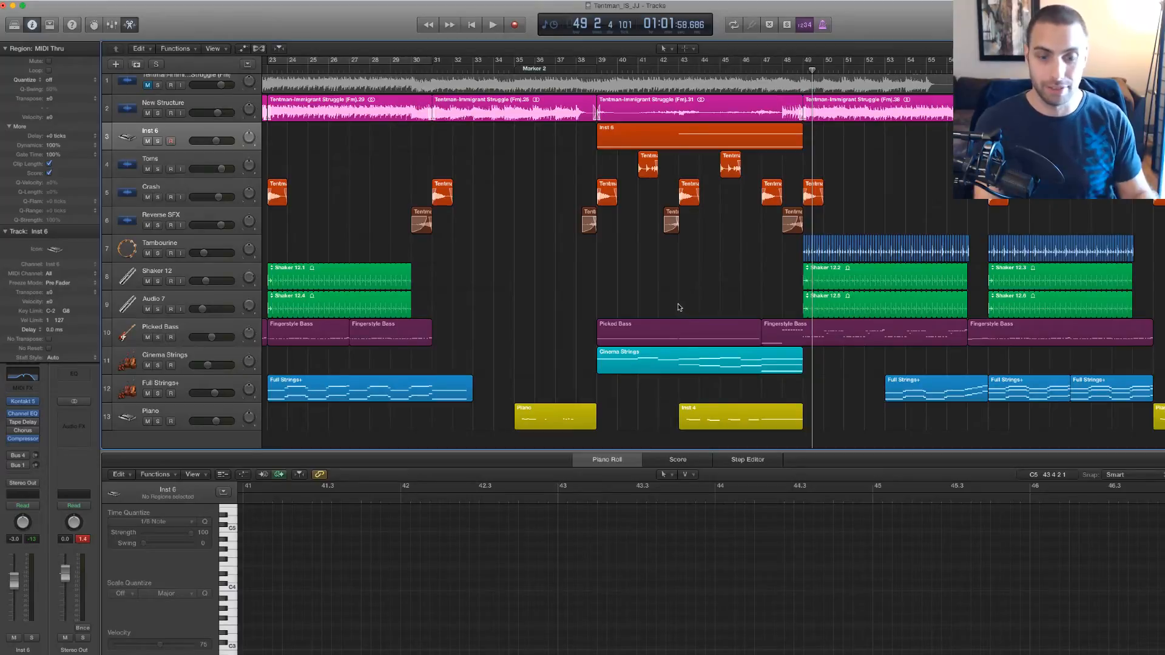
pyautogui.press('super+Left')
pyautogui.hscroll(-5, 584, 273)
pyautogui.hscroll(2, 714, 176)
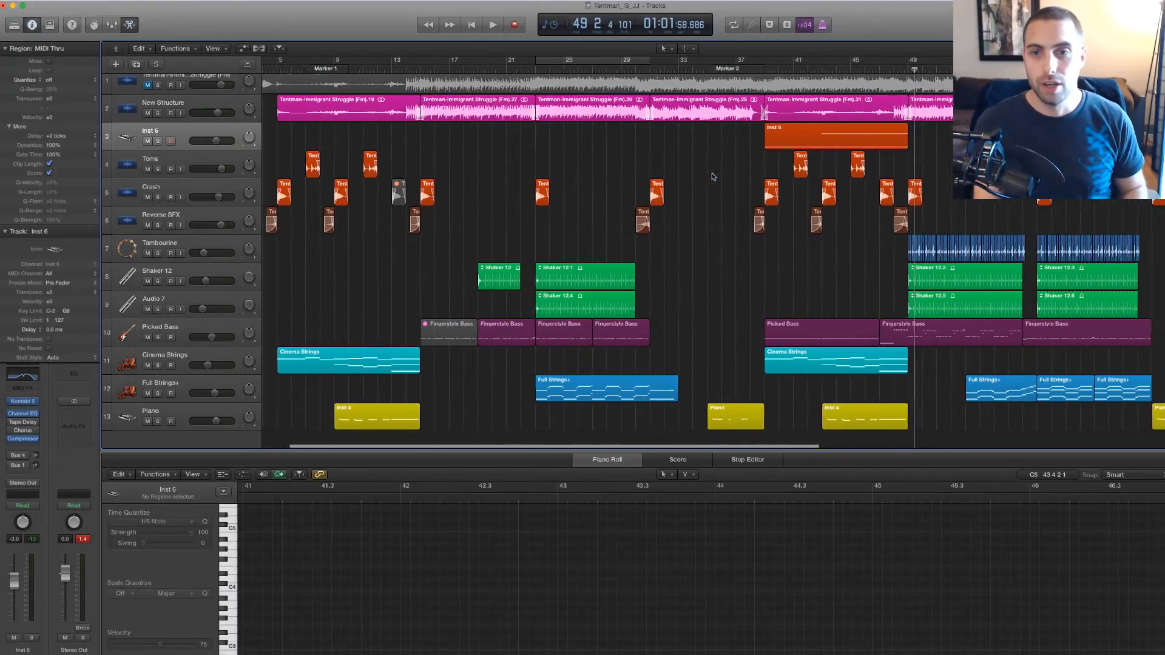
pyautogui.click(853, 134)
pyautogui.hscroll(1, 853, 135)
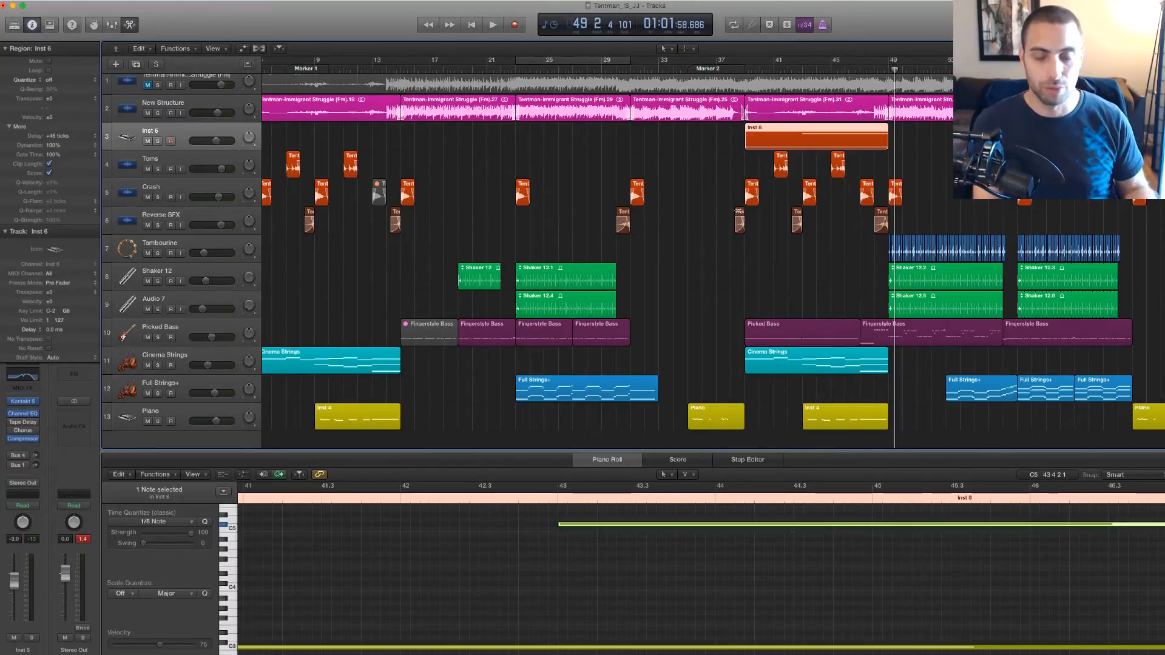
pyautogui.click(801, 271)
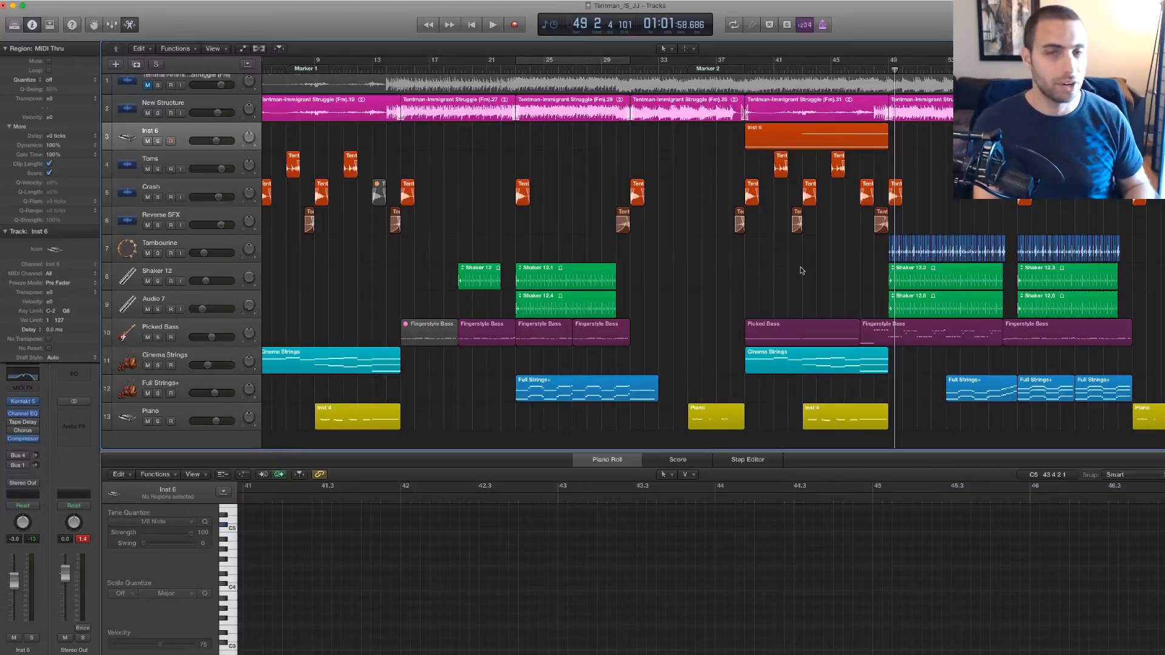
pyautogui.press('super+Left')
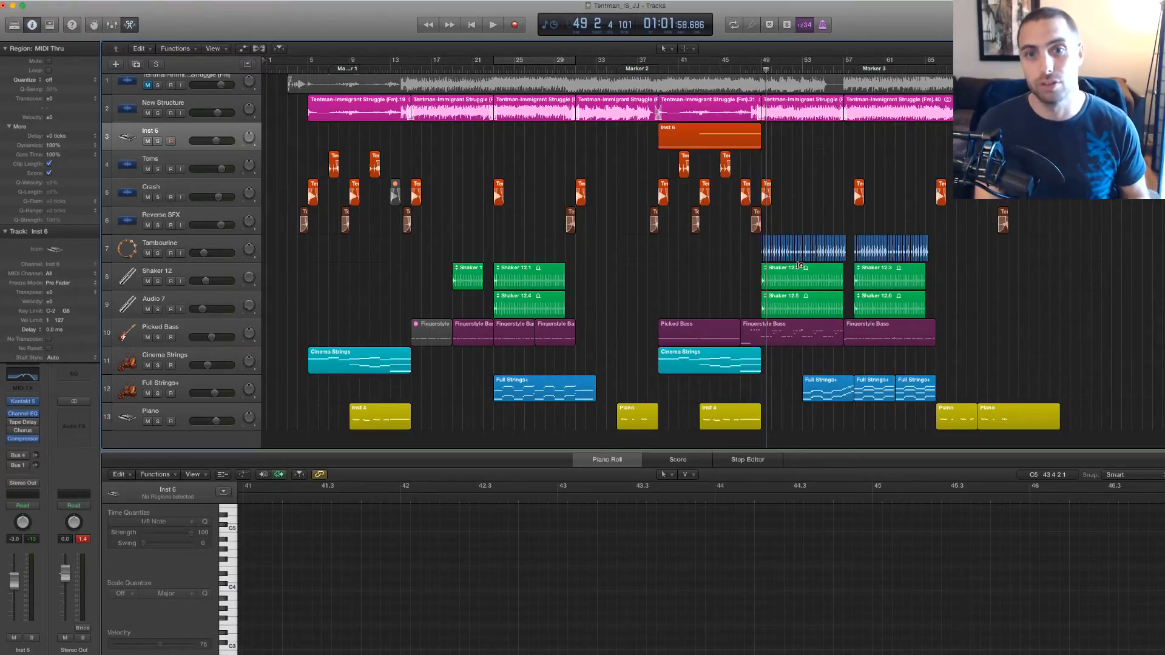
pyautogui.click(734, 148)
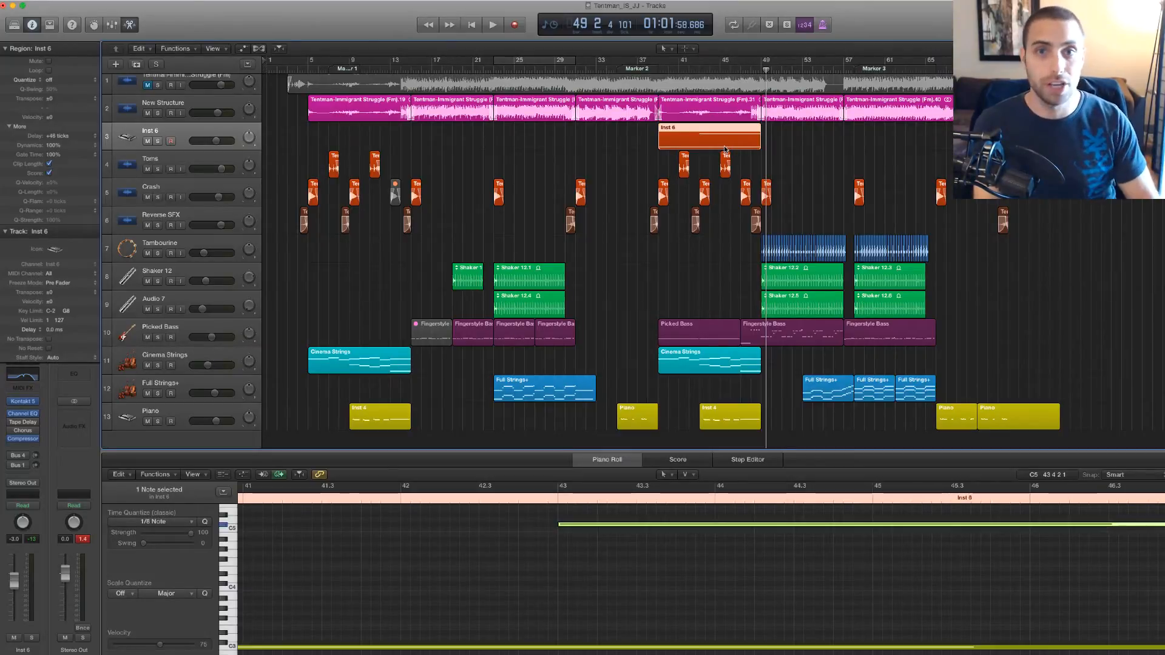
pyautogui.click(355, 138)
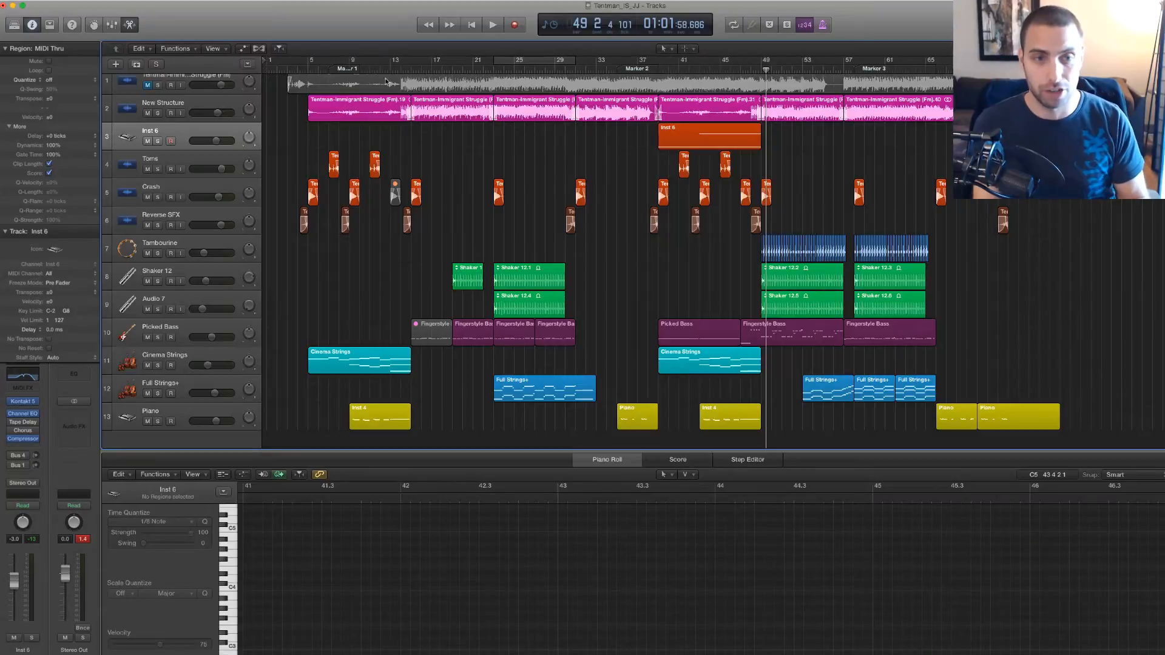
# - Place the playhead at bar 39, inspect the Picked Bass region starting there and deselect it
pyautogui.click(301, 71)
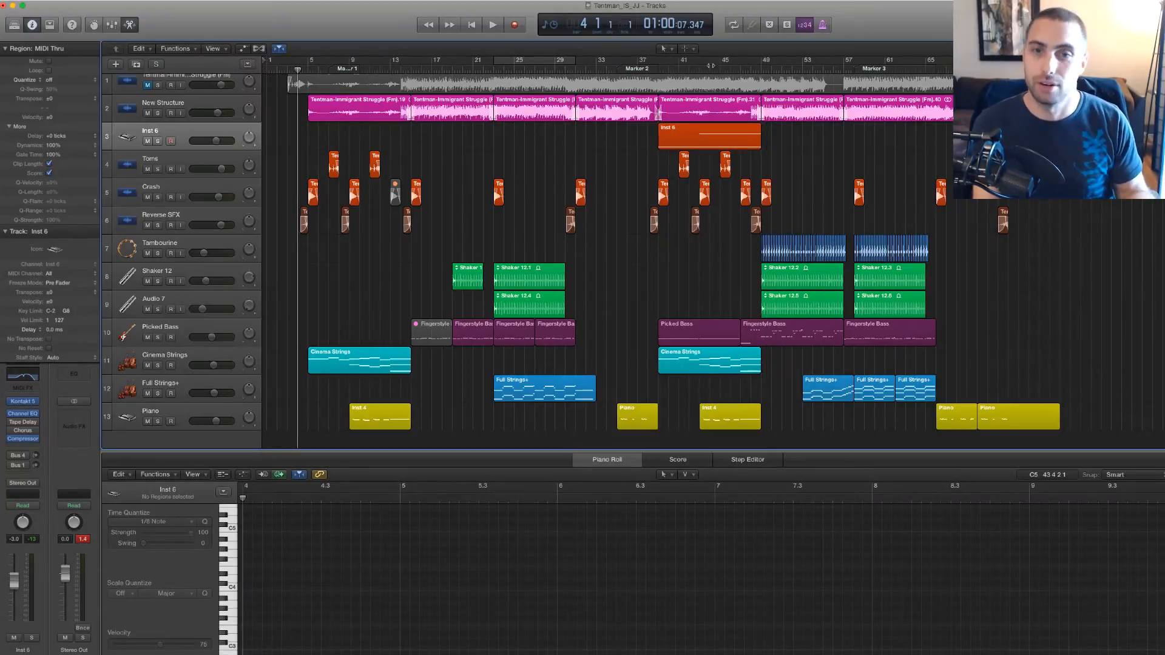
pyautogui.click(680, 69)
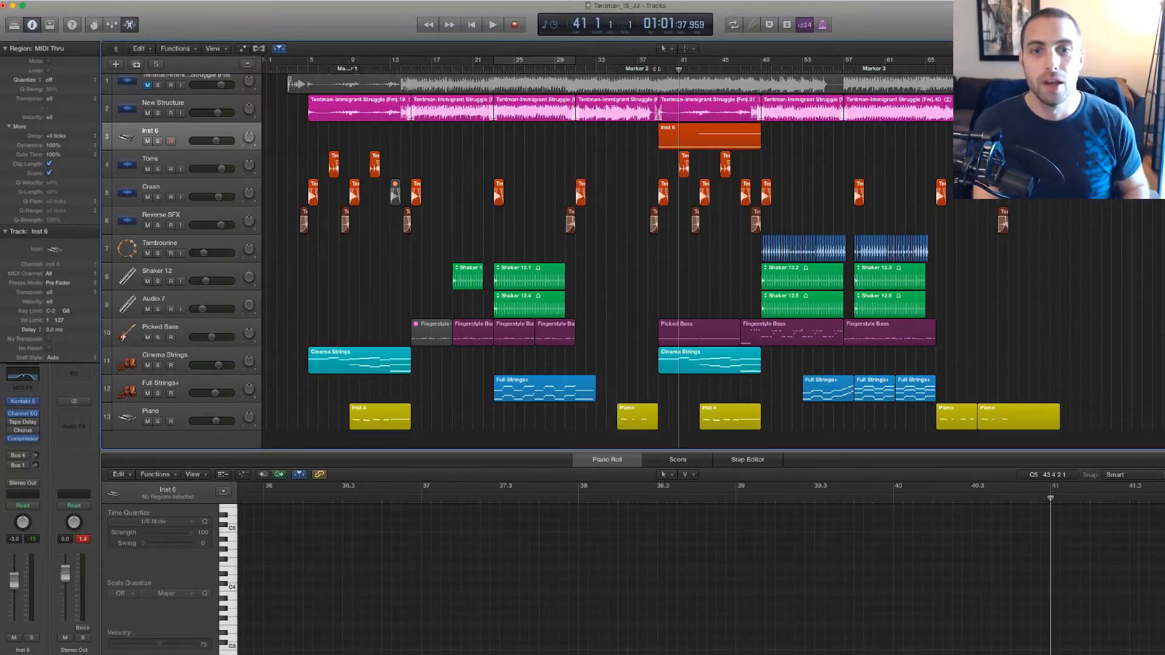
pyautogui.click(658, 68)
pyautogui.click(688, 337)
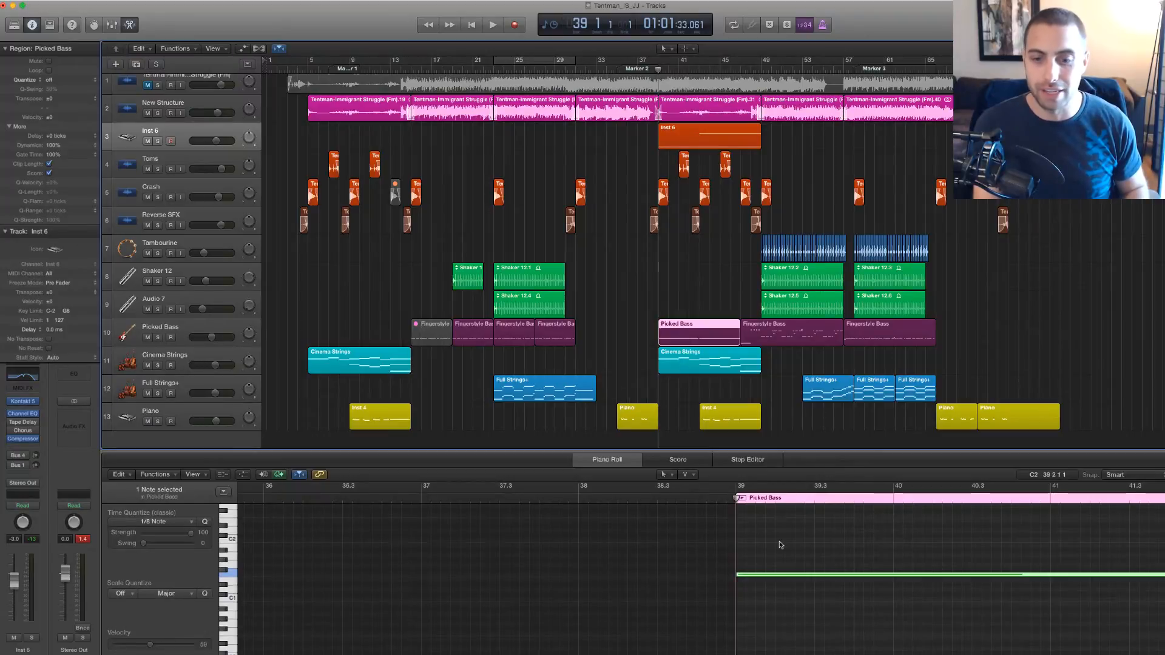
pyautogui.click(639, 140)
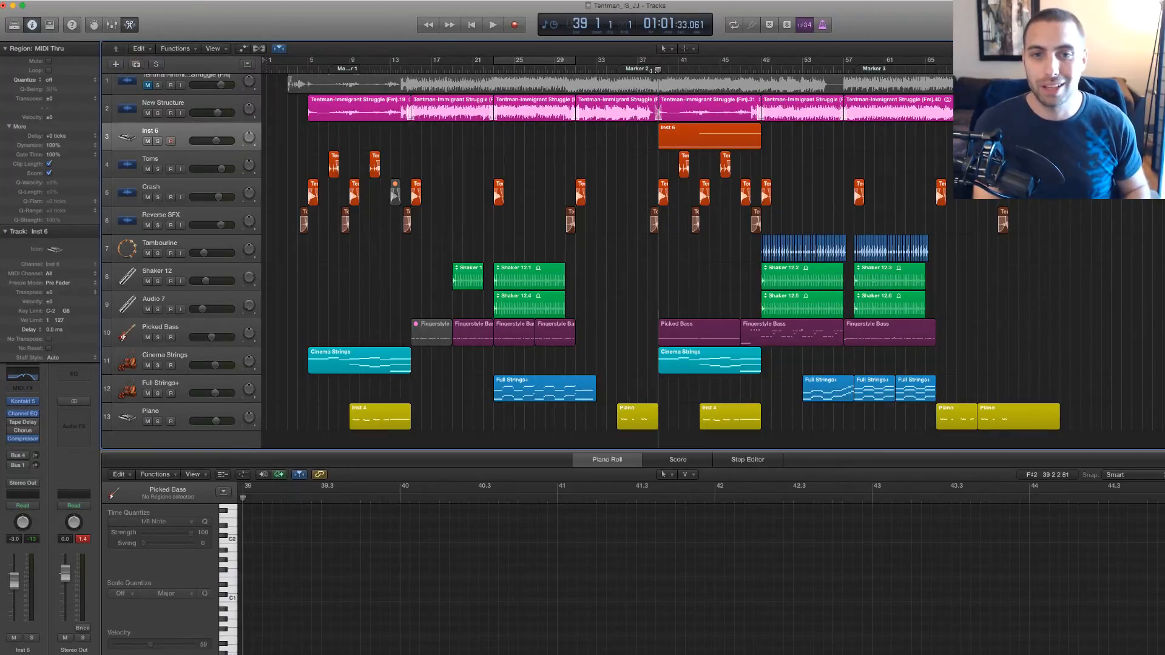
# - Compare the section at bar 39 with the intro at bar 5 by briefly playing the start of each
pyautogui.press('space')
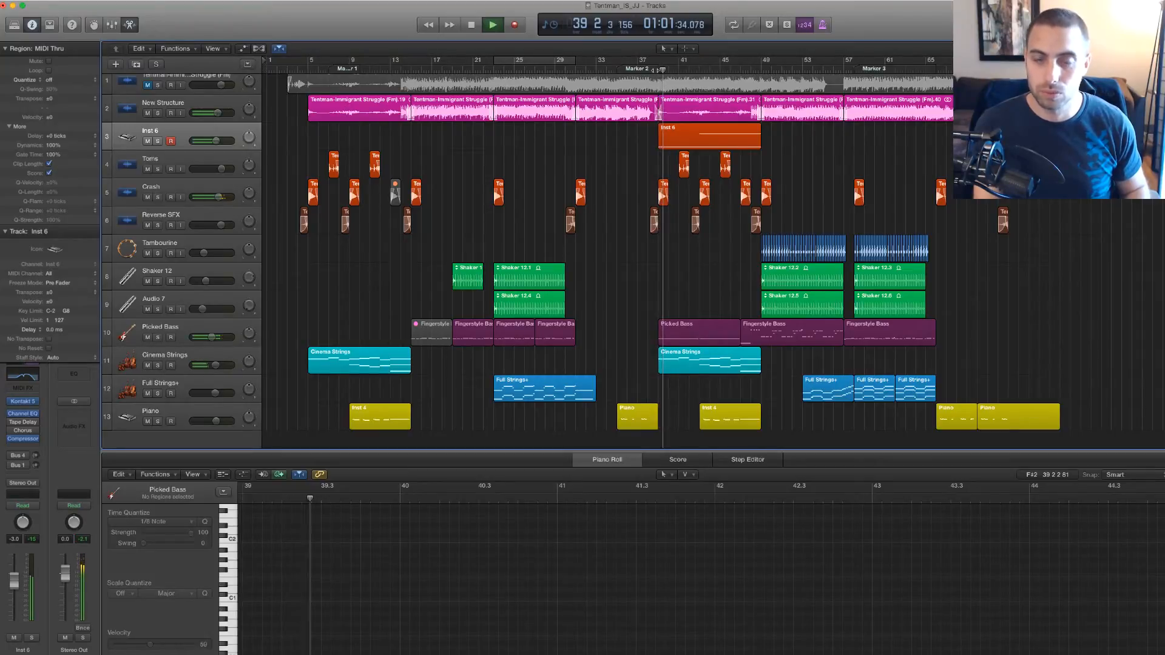
pyautogui.press('space')
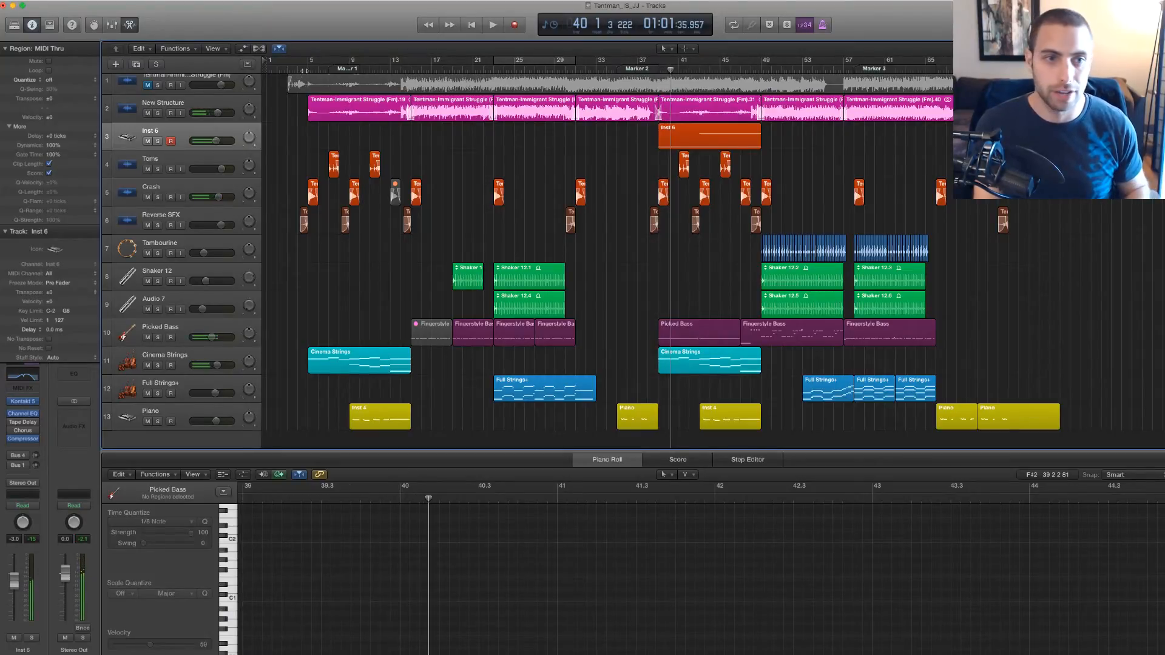
pyautogui.click(309, 69)
pyautogui.press('space')
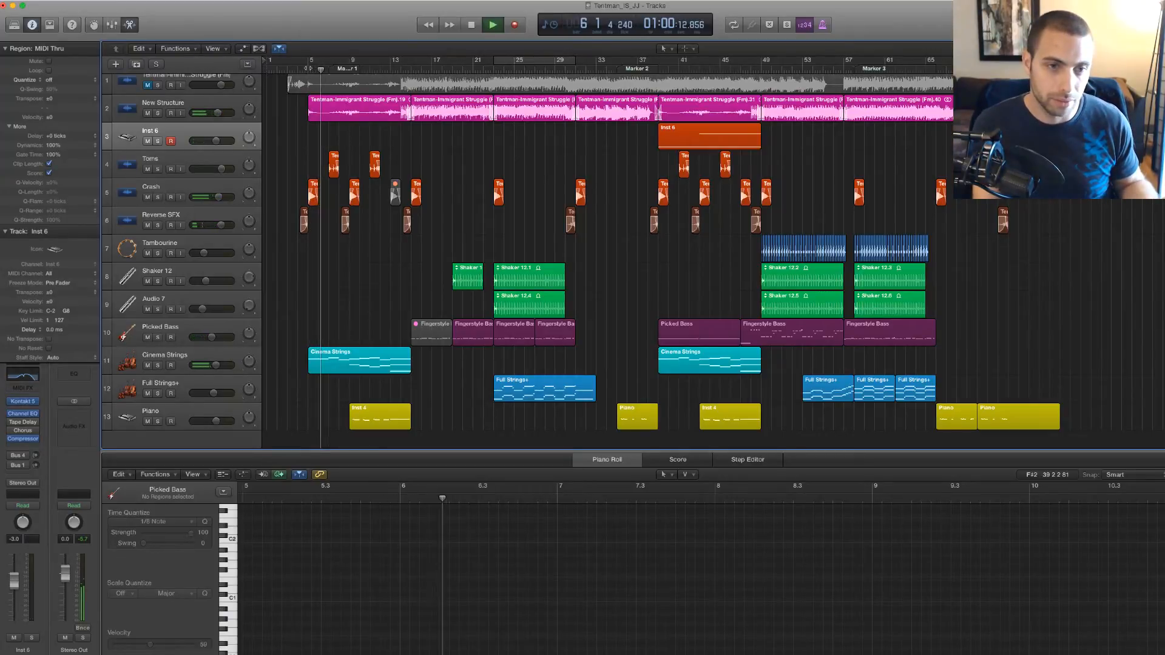
pyautogui.press('space')
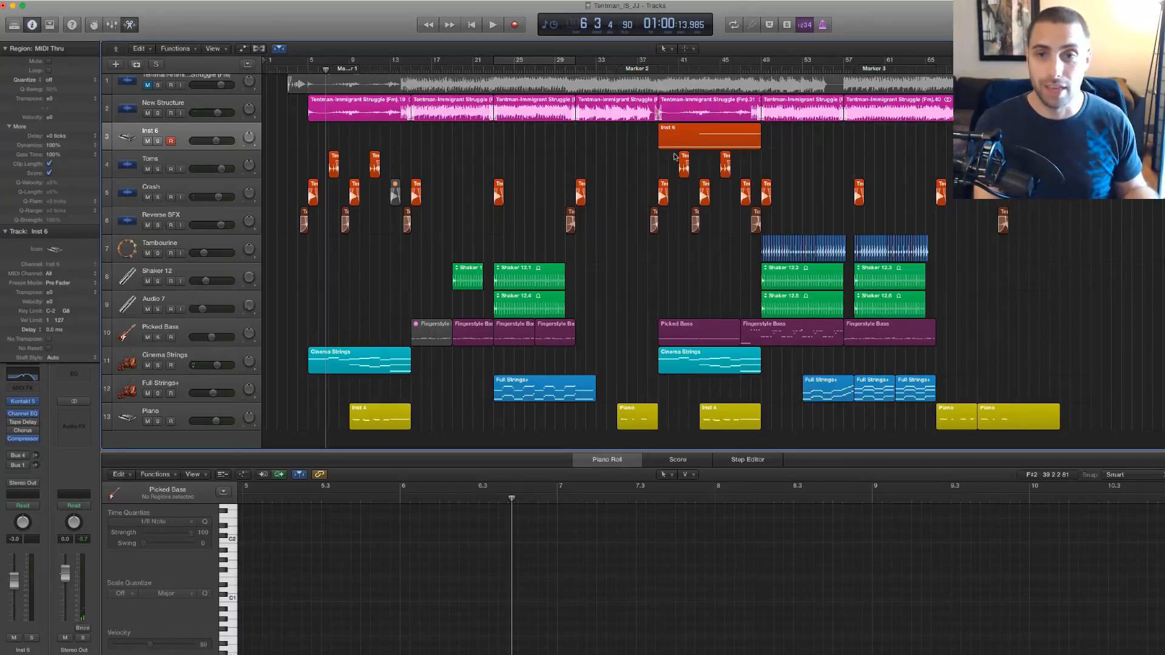
# - Place the playhead at bar 49, where the Tambourine, Shaker 12.2 and Shaker 12.5 regions begin
pyautogui.press('super+Right')
pyautogui.press('super+Down')
pyautogui.press('super+Down')
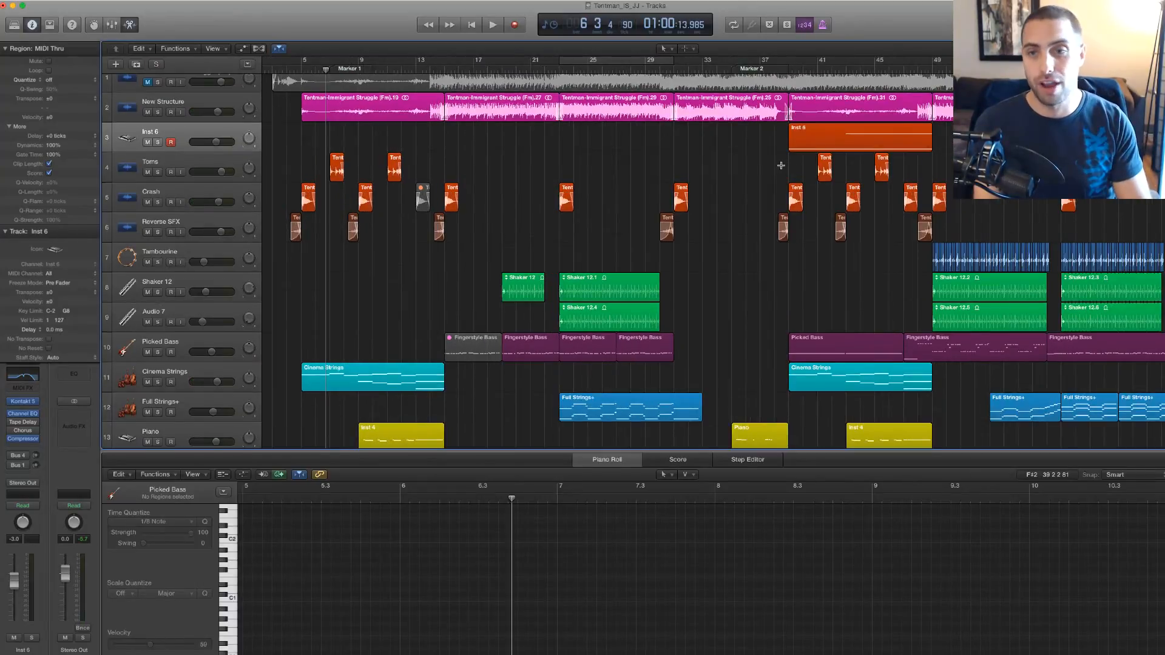
pyautogui.hscroll(3, 764, 168)
pyautogui.scroll(-2, 763, 168)
pyautogui.scroll(5, 849, 122)
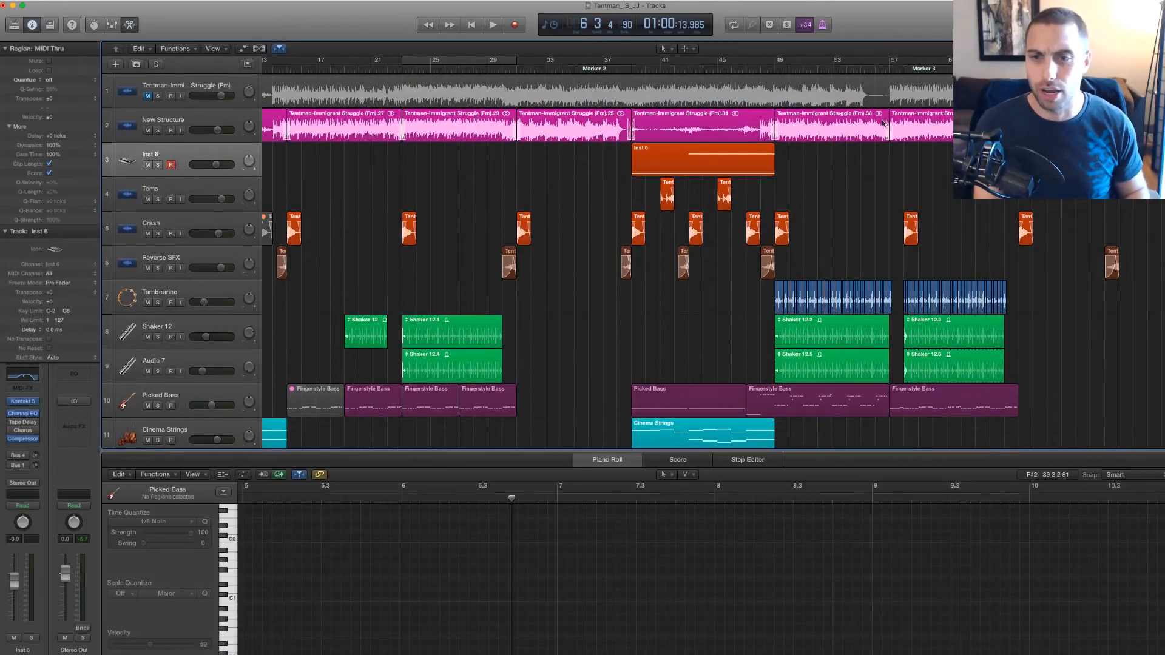
pyautogui.click(777, 69)
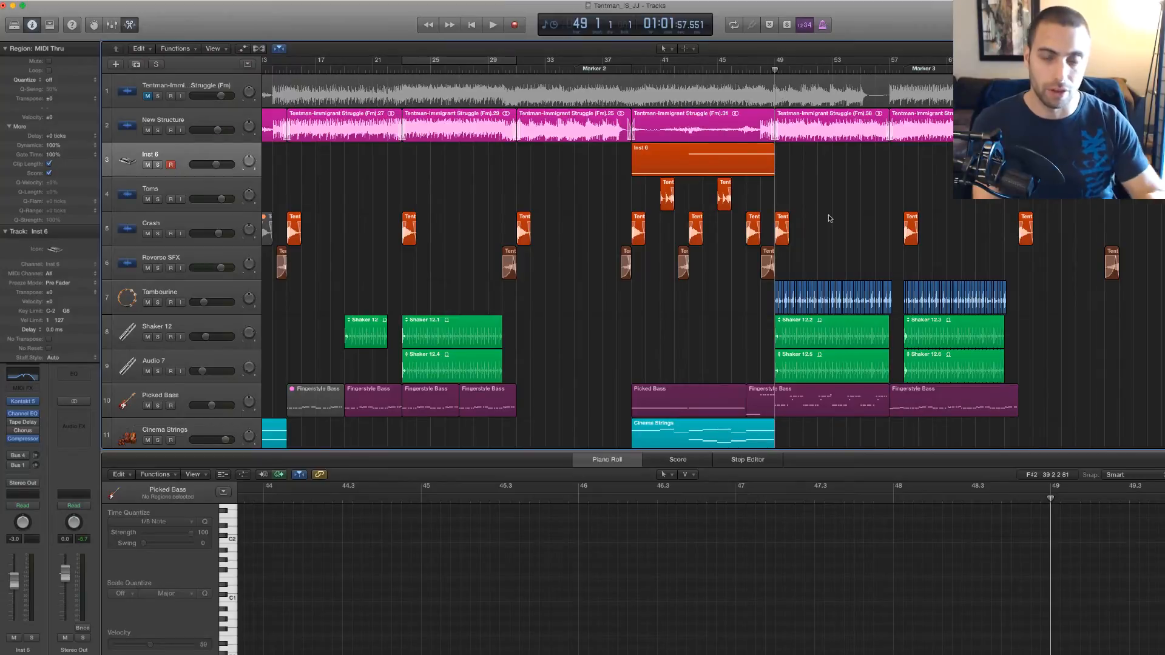
# - Compare the sections around bar 49 and play the transition into it, starting around bar 47
pyautogui.press('super+Left')
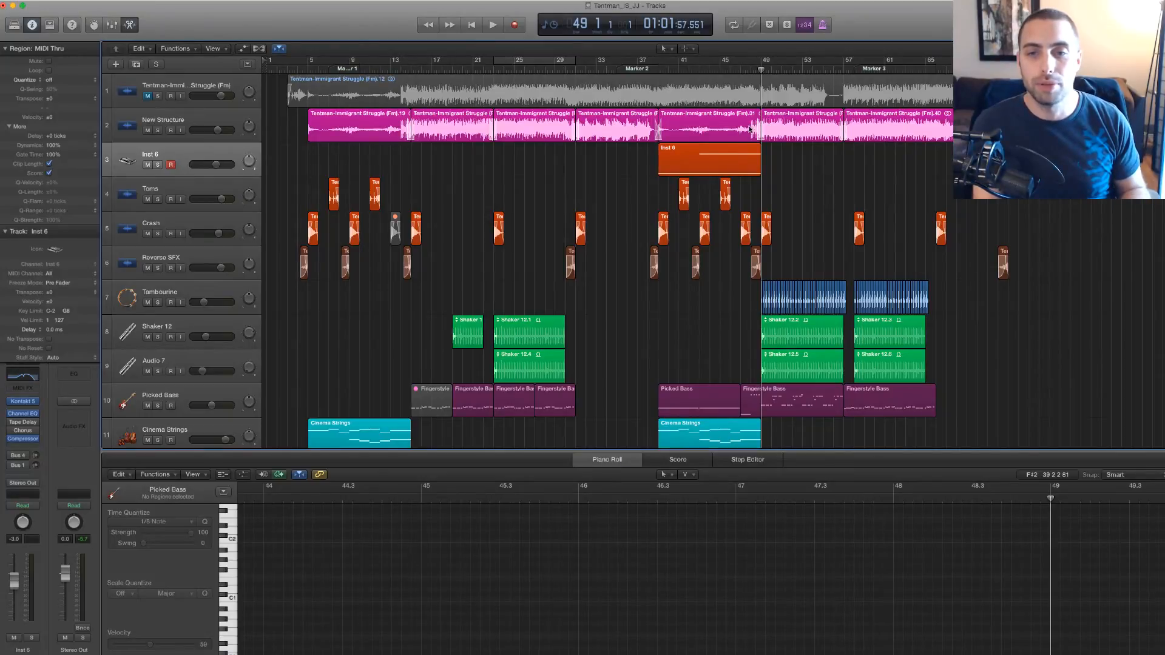
pyautogui.press('super+Right')
pyautogui.press('super+Right')
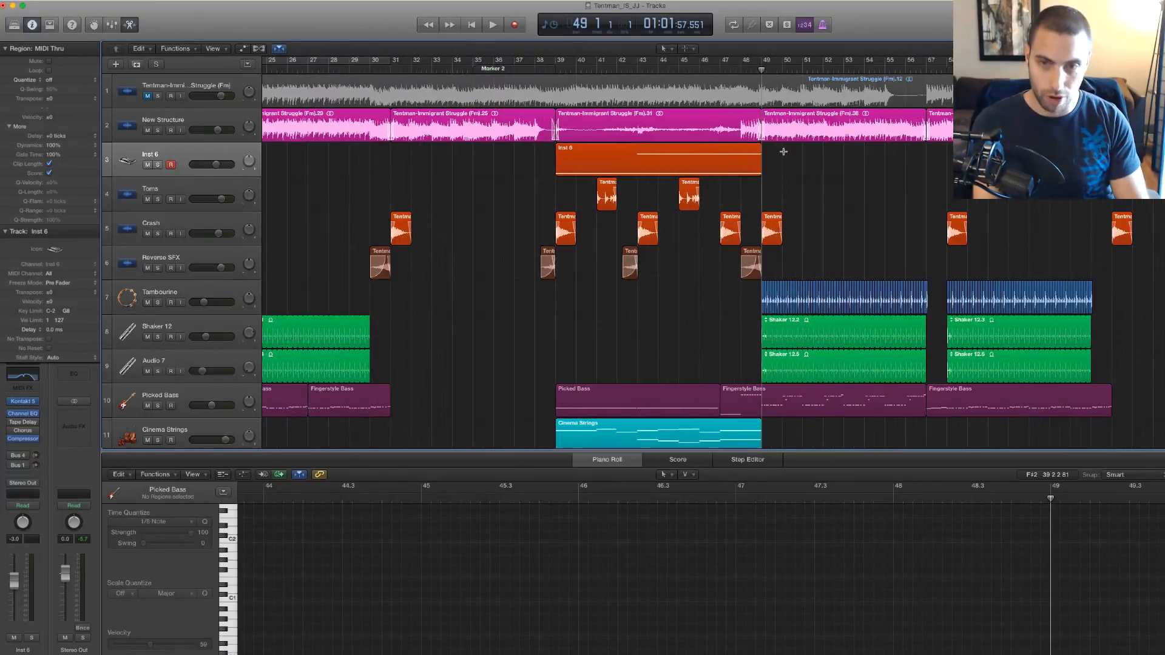
pyautogui.press('super+Down')
pyautogui.press('super+Right')
pyautogui.press('super+Right')
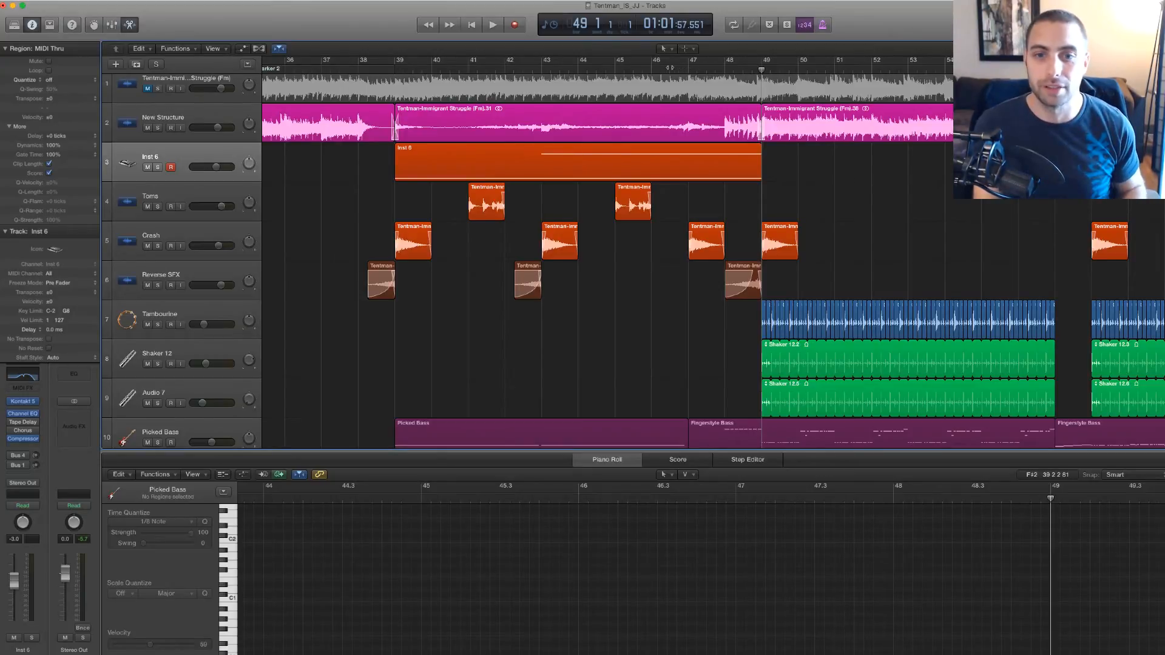
pyautogui.doubleClick(684, 70)
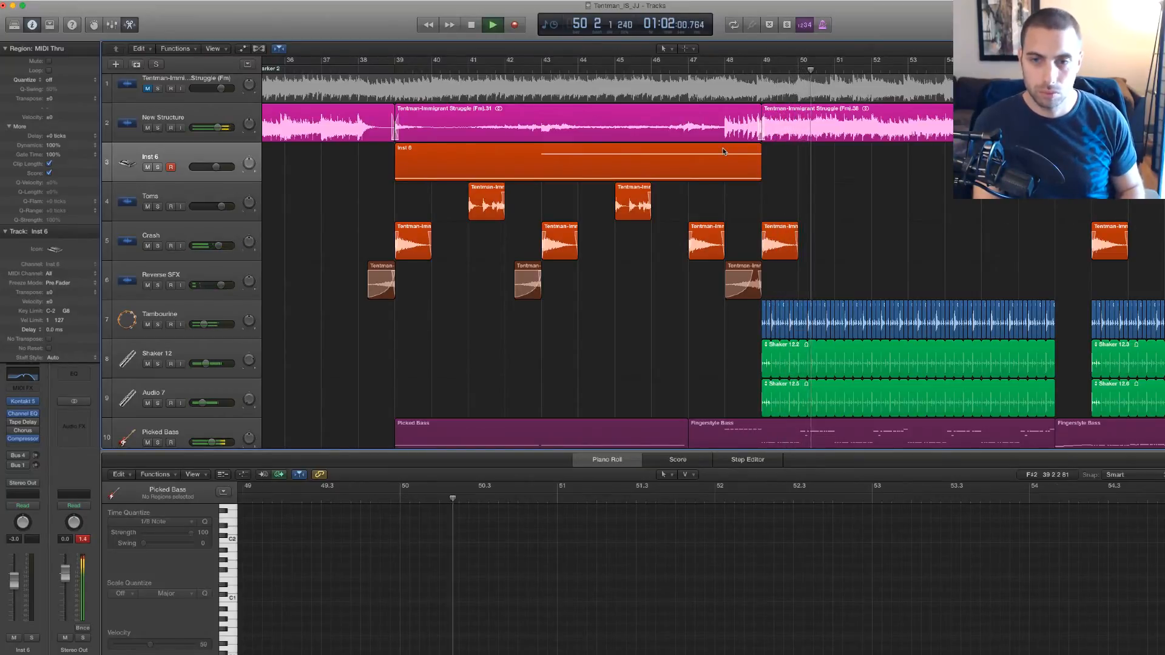
pyautogui.press('space')
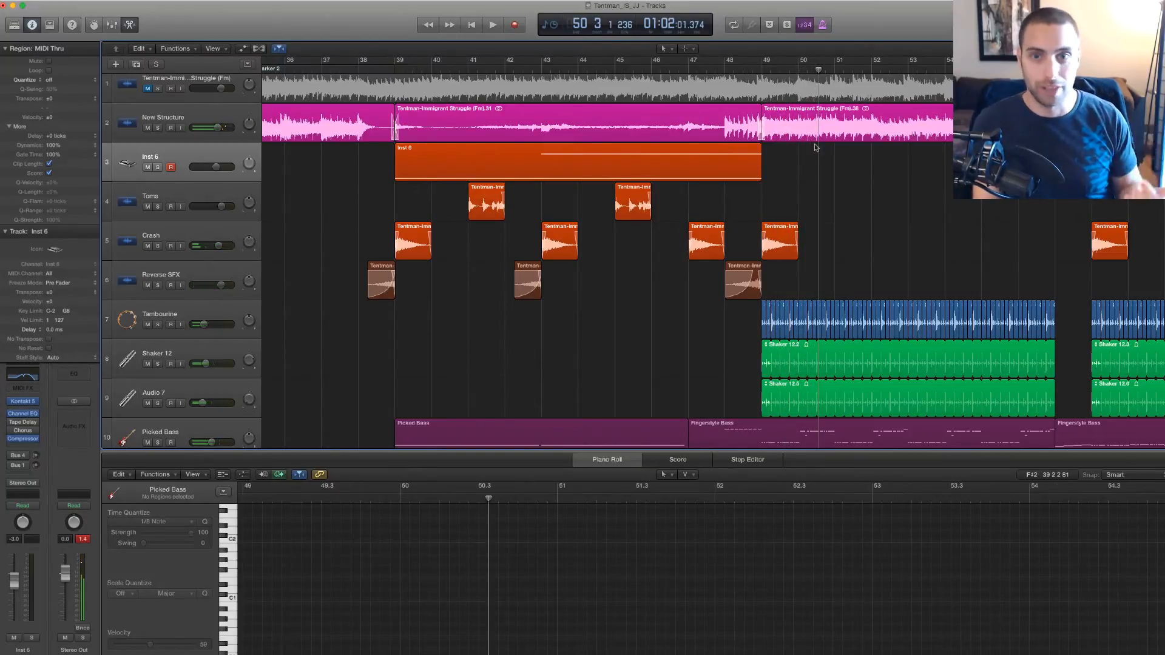
# - Reposition the playhead just before bar 48 and replay the build-up with the Reverse SFX and Crash into bar 49
pyautogui.click(725, 68)
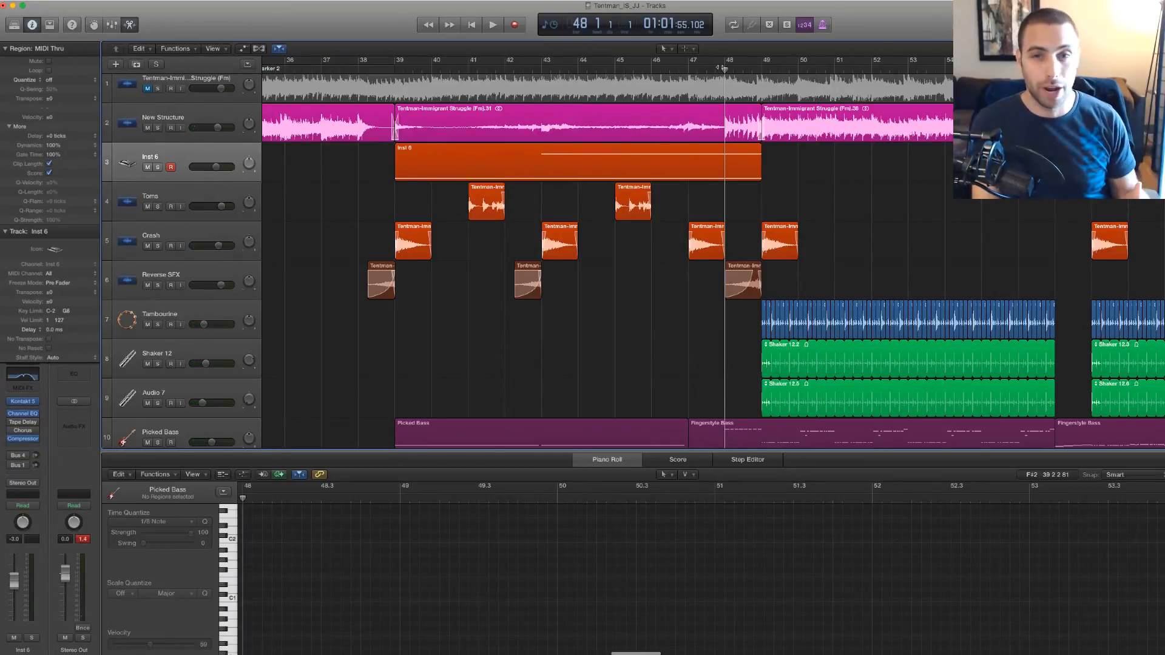
pyautogui.click(715, 68)
pyautogui.press('space')
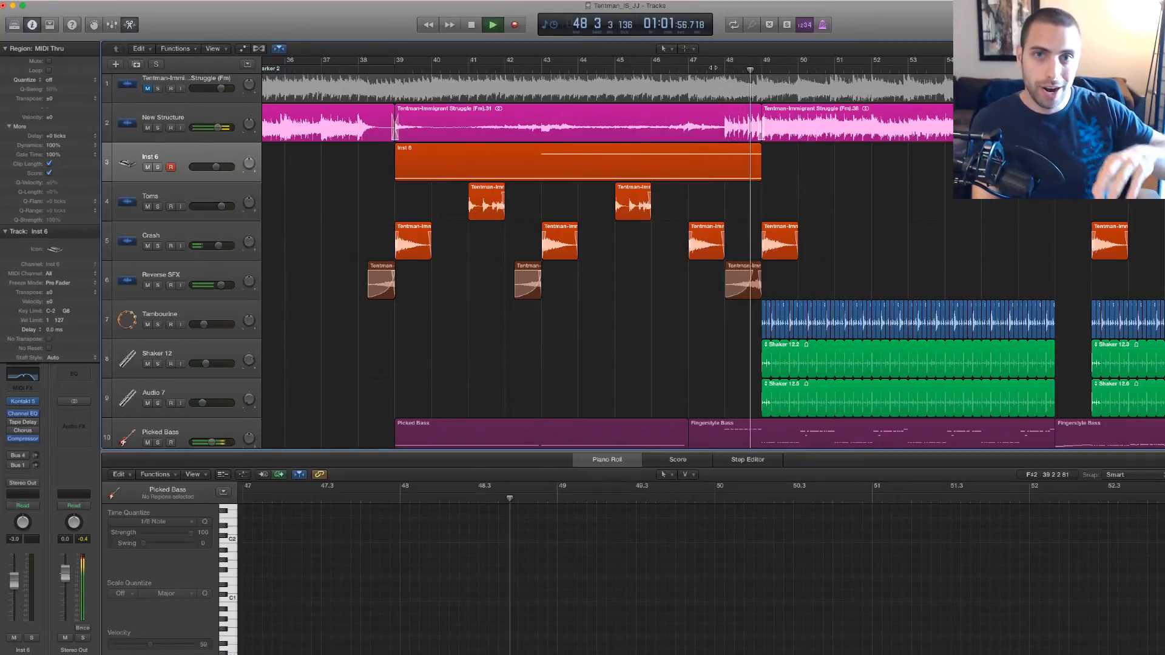
pyautogui.press('space')
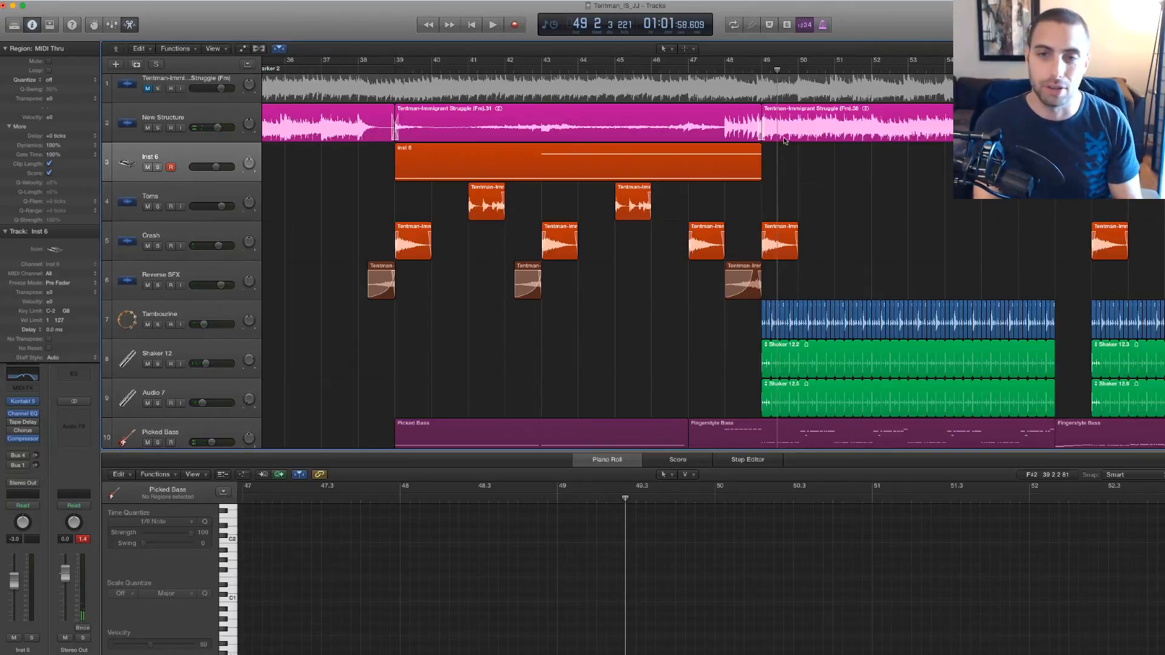
# - Solo the Tambourine, Shaker 12 and Audio 7 tracks and listen to them together from bar 49
pyautogui.press('super+Left')
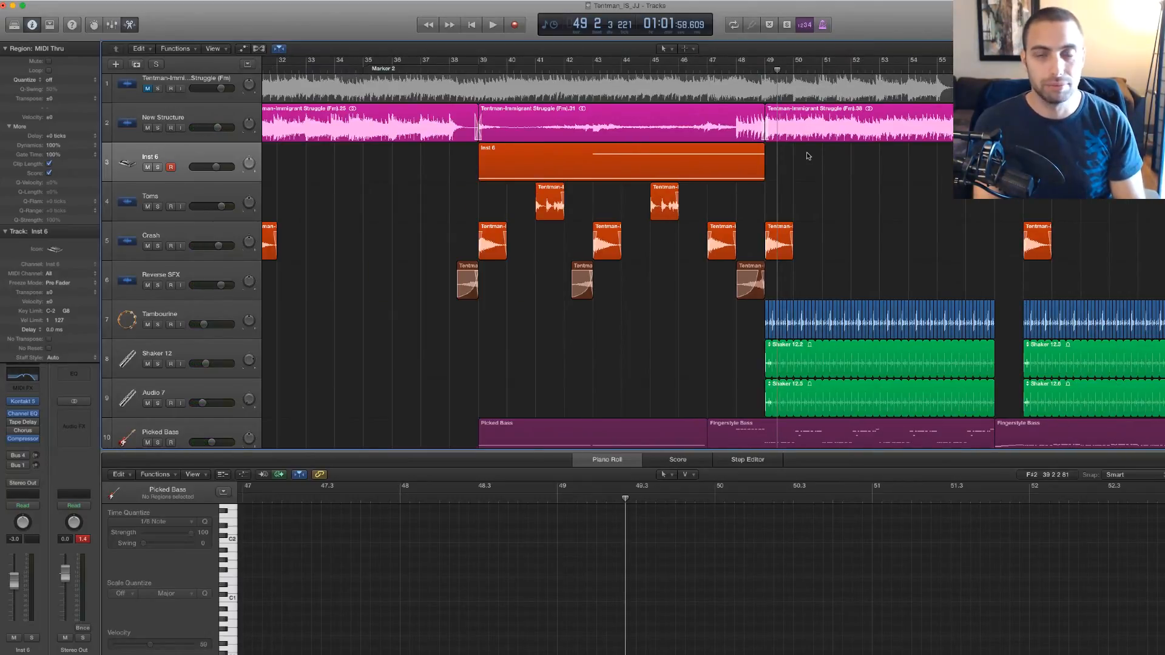
pyautogui.press('super+Up')
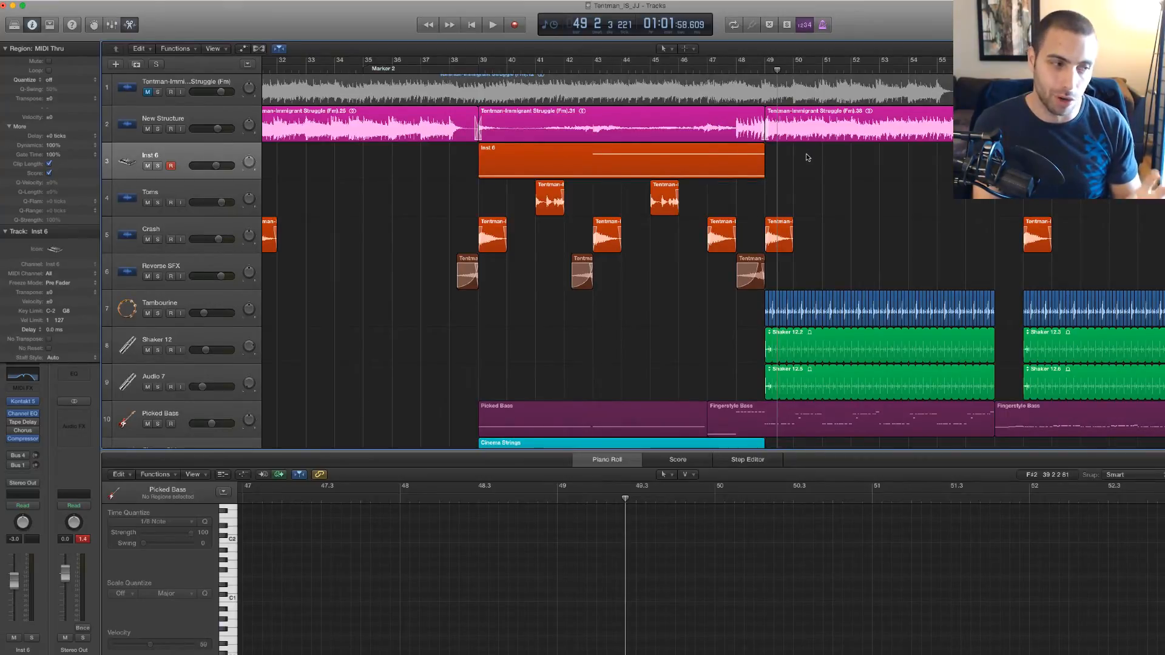
pyautogui.hscroll(5, 805, 166)
pyautogui.scroll(-1, 804, 166)
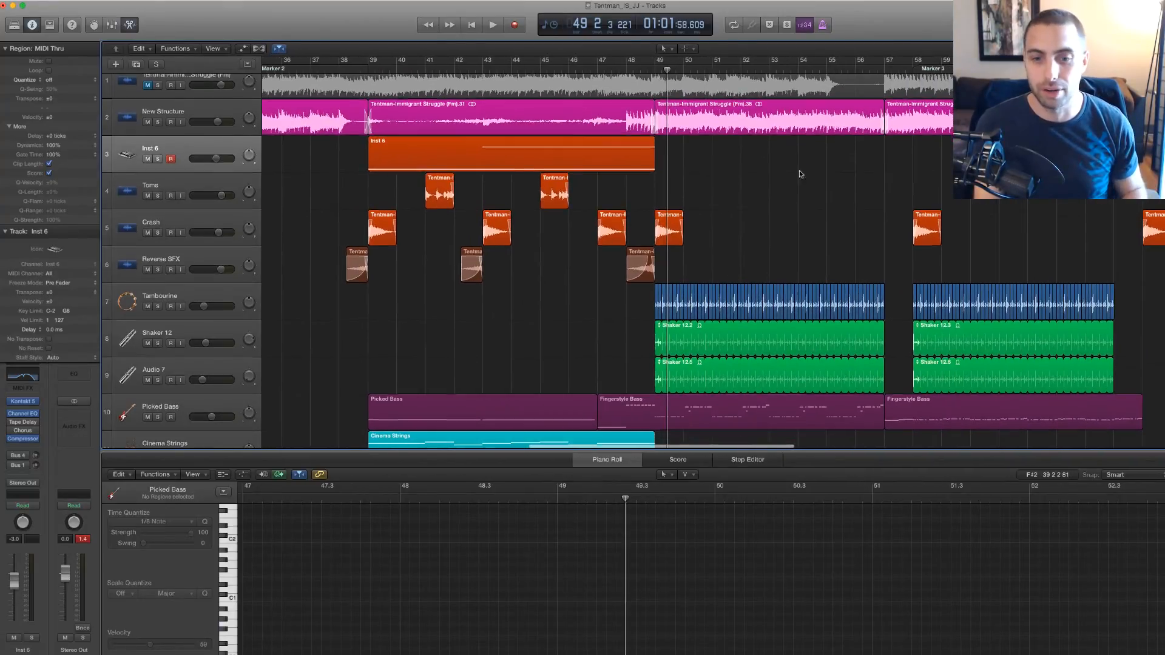
pyautogui.click(217, 301)
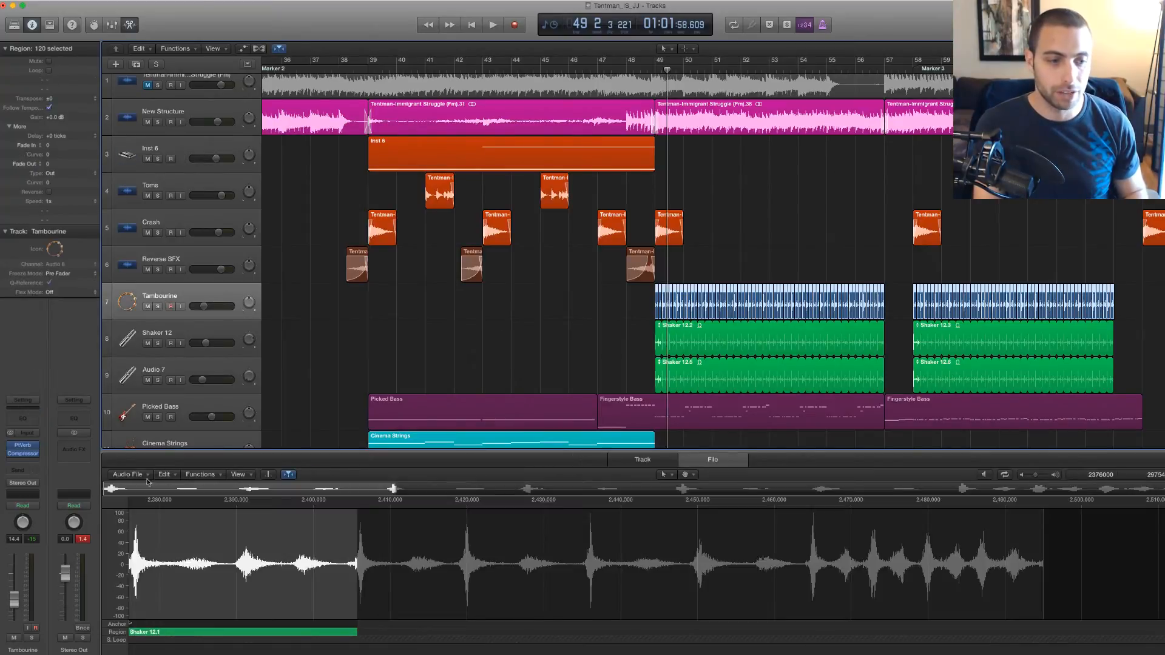
pyautogui.click(158, 306)
pyautogui.press('space')
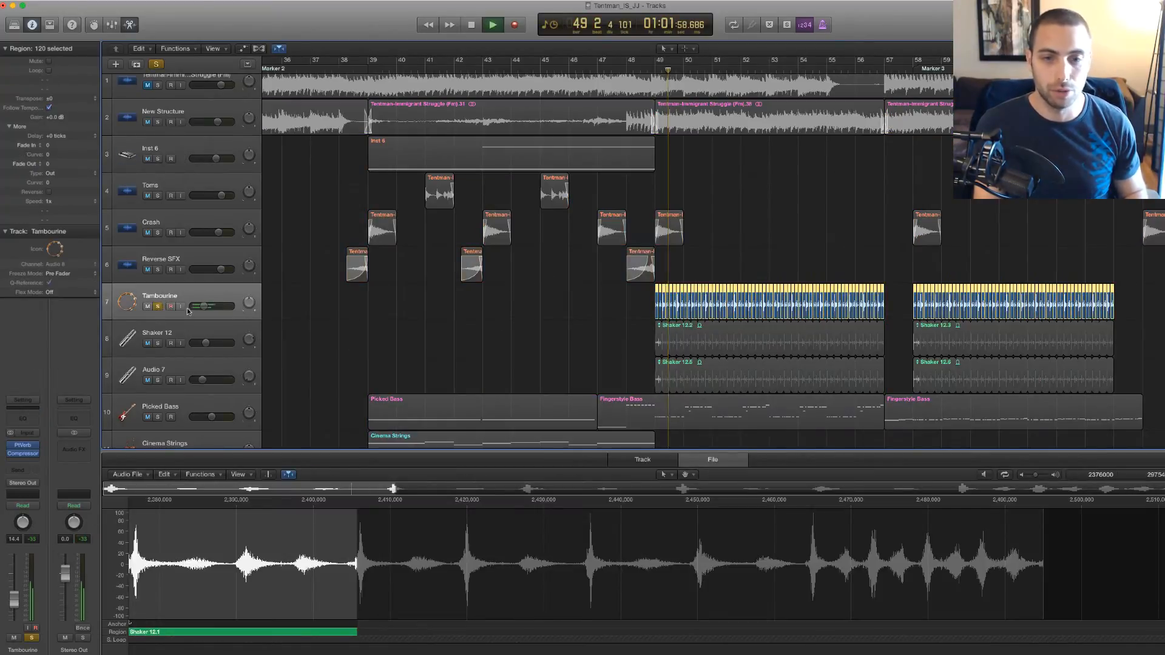
pyautogui.moveTo(157, 344); pyautogui.dragTo(158, 381)
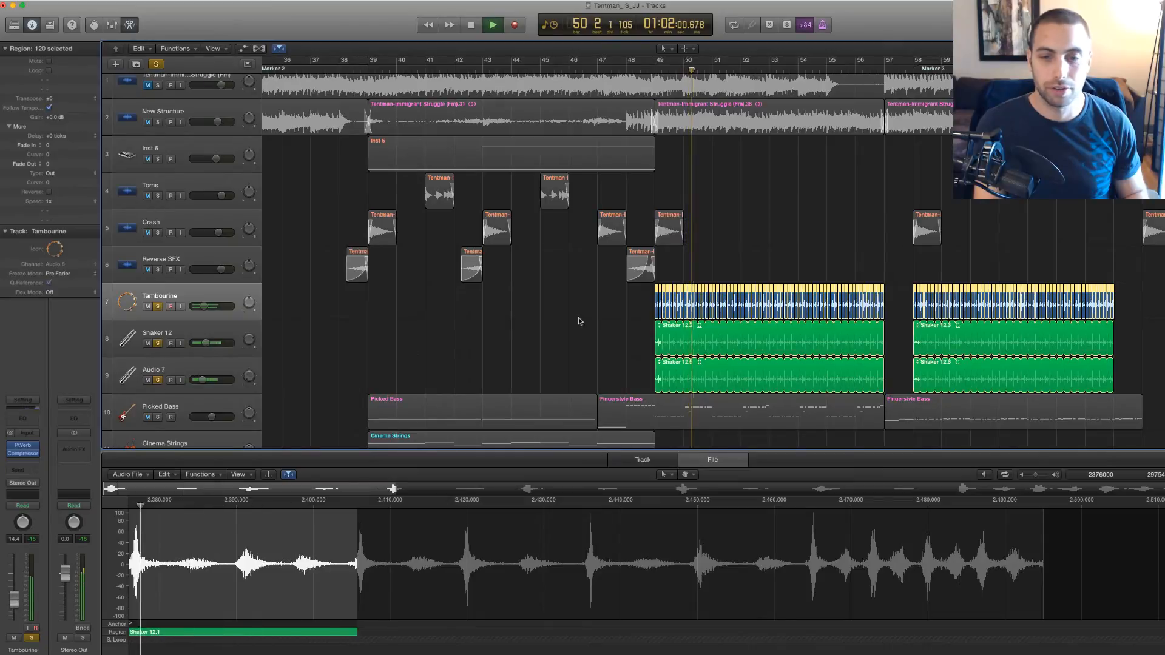
pyautogui.hscroll(-1, 577, 318)
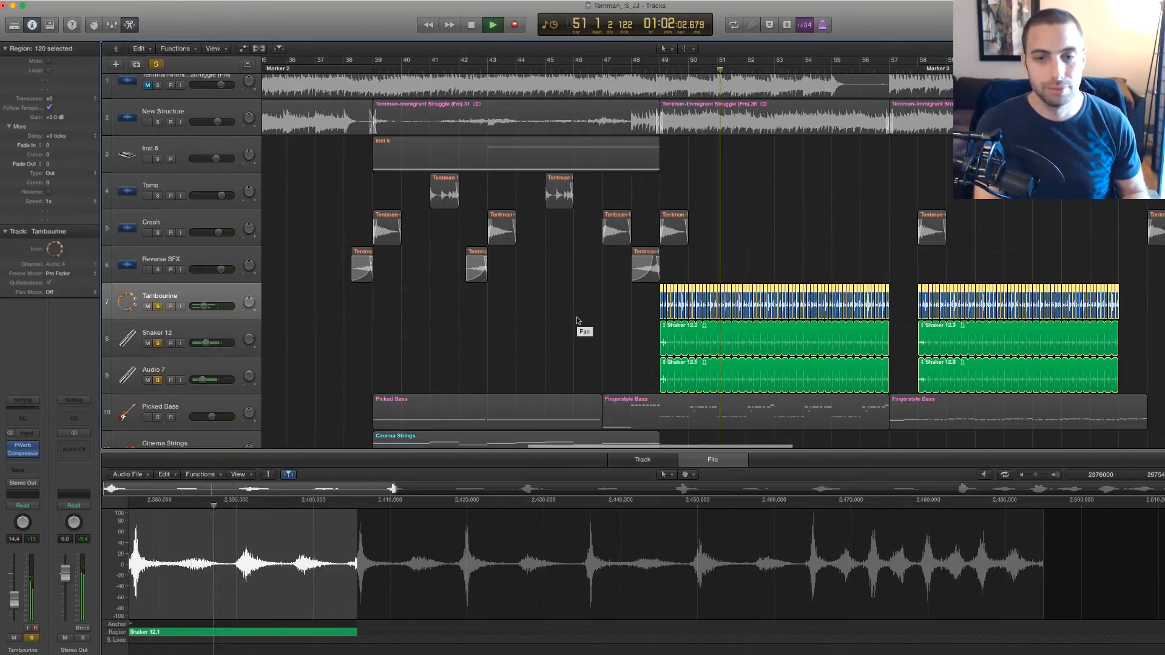
pyautogui.click(577, 318)
# - Compare the percussion regions across the full arrangement, stop playback and clear all track solos
pyautogui.press('super+Left')
pyautogui.press('super+Up')
pyautogui.press('super+Up')
pyautogui.press('super+Up')
pyautogui.press('super+Left')
pyautogui.press('super+Left')
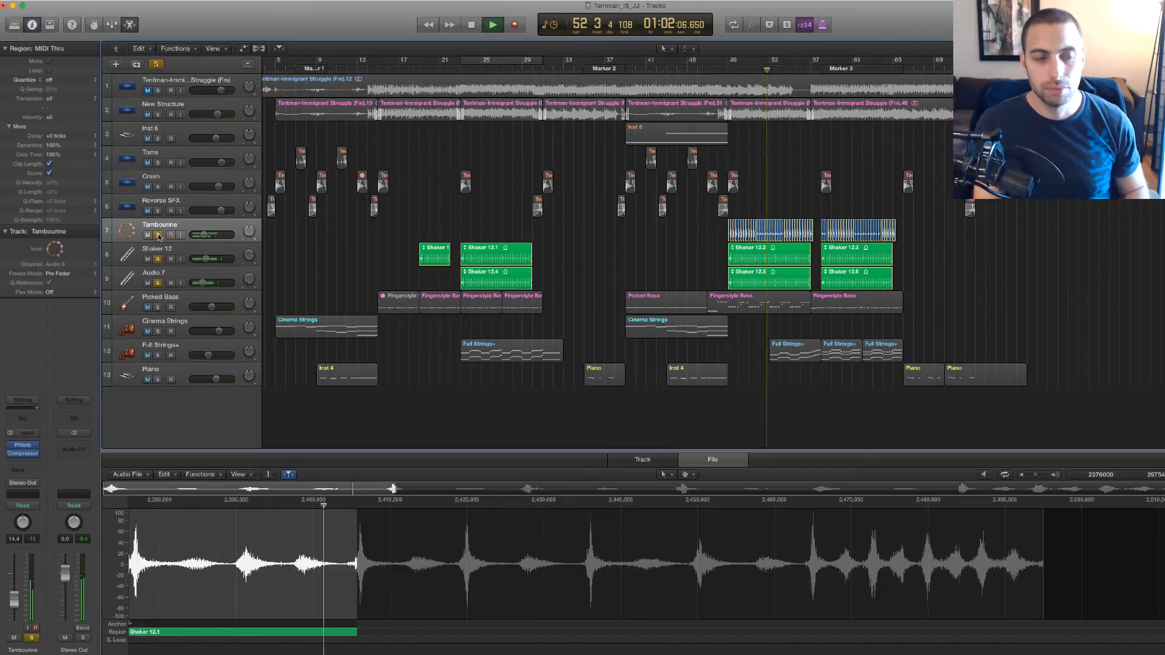
pyautogui.press('space')
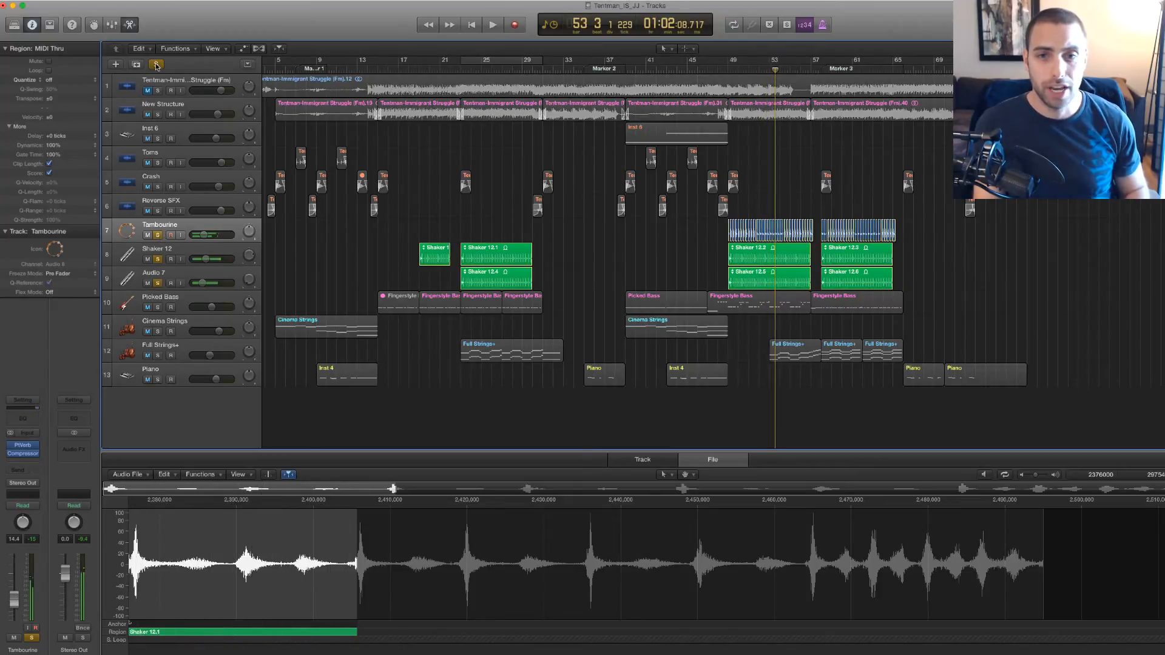
pyautogui.click(156, 65)
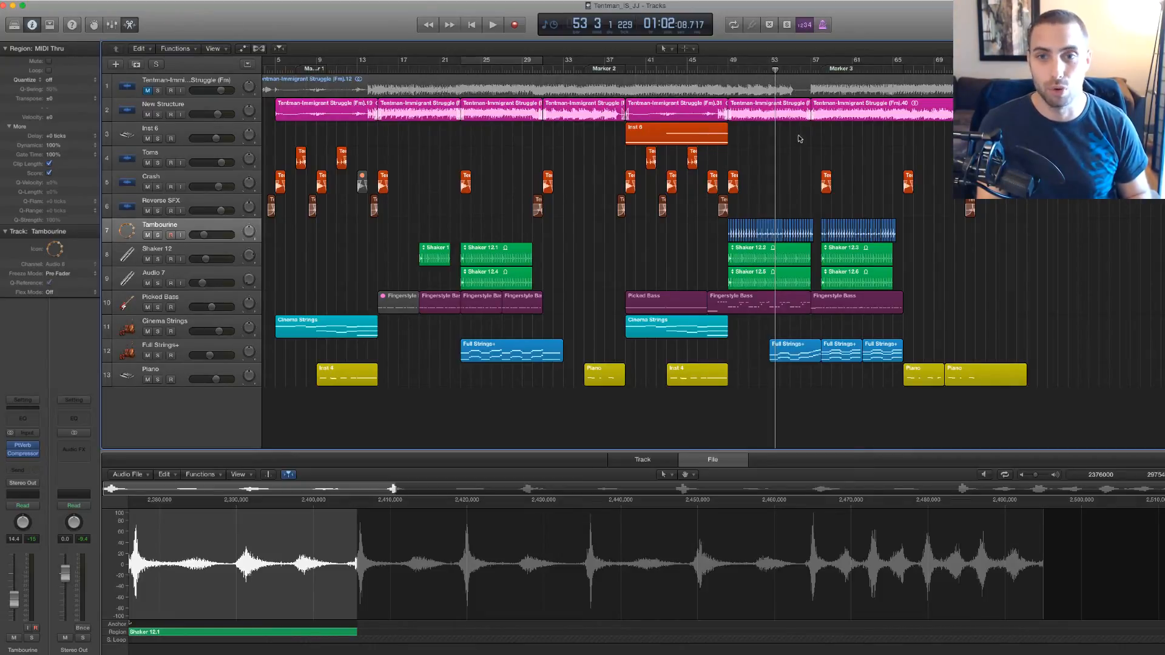
# - Play the transition through bar 57 from around bar 56, stopping in bar 58
pyautogui.press('super+Right')
pyautogui.press('super+Down')
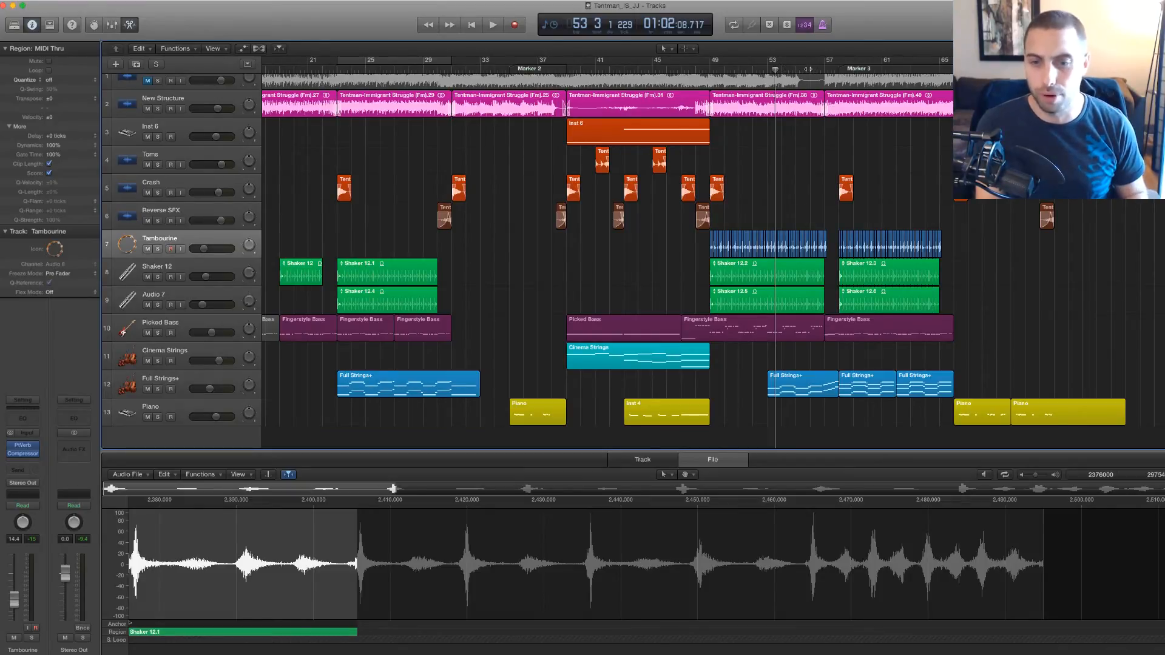
pyautogui.click(809, 69)
pyautogui.press('space')
pyautogui.hscroll(1, 780, 169)
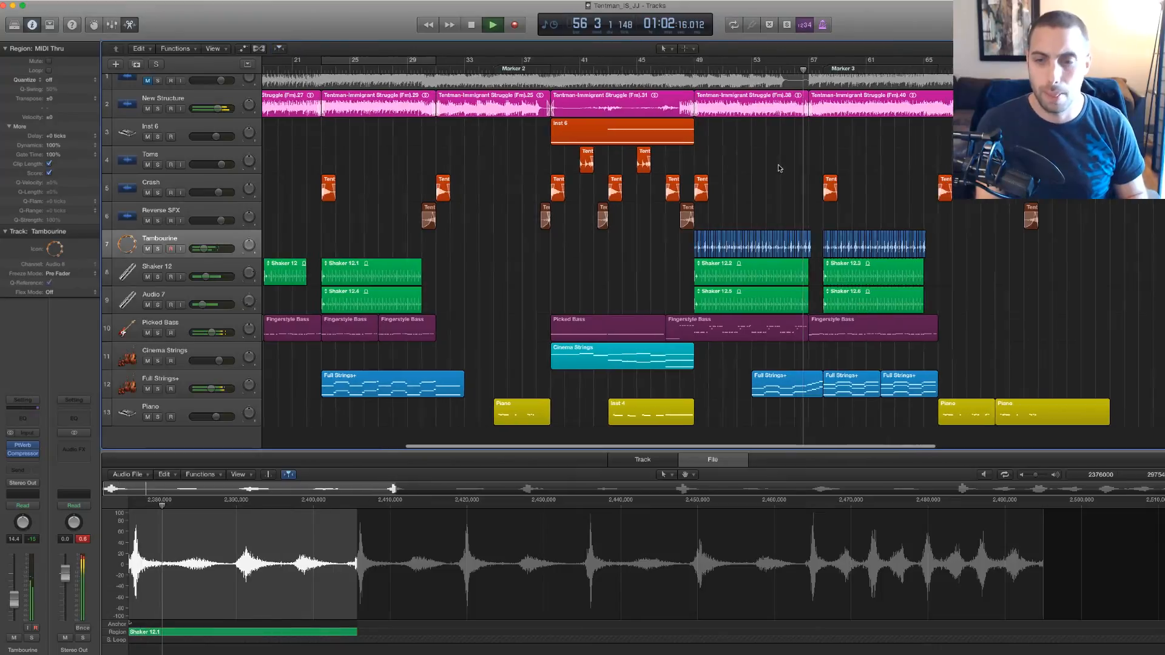
pyautogui.hscroll(2, 779, 168)
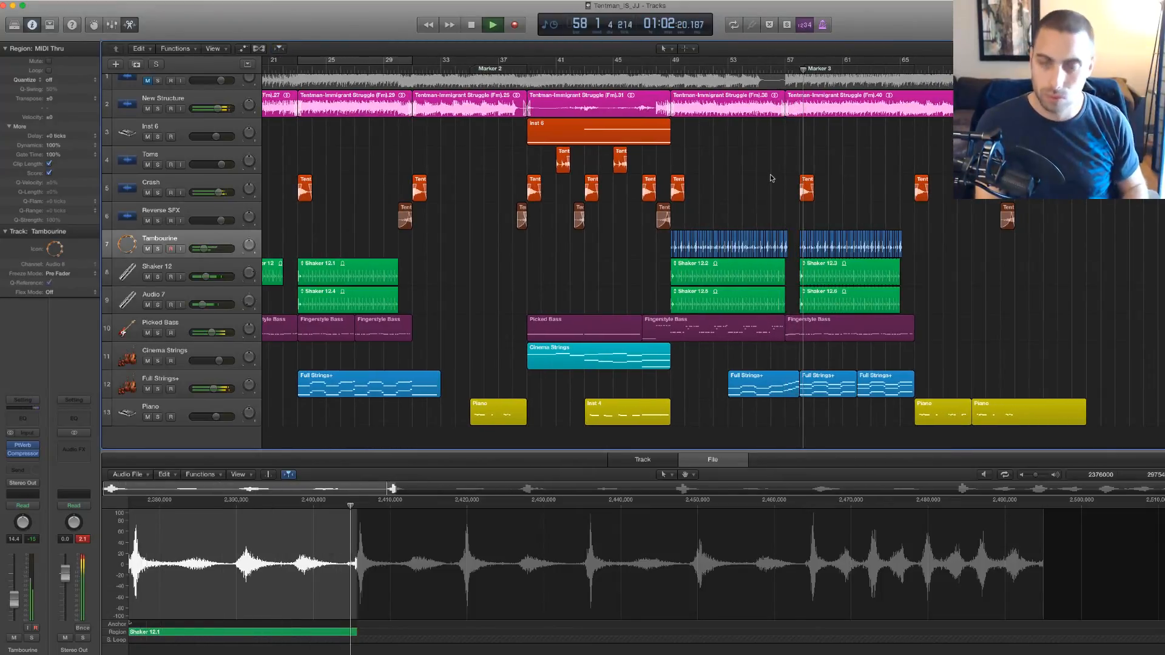
pyautogui.press('space')
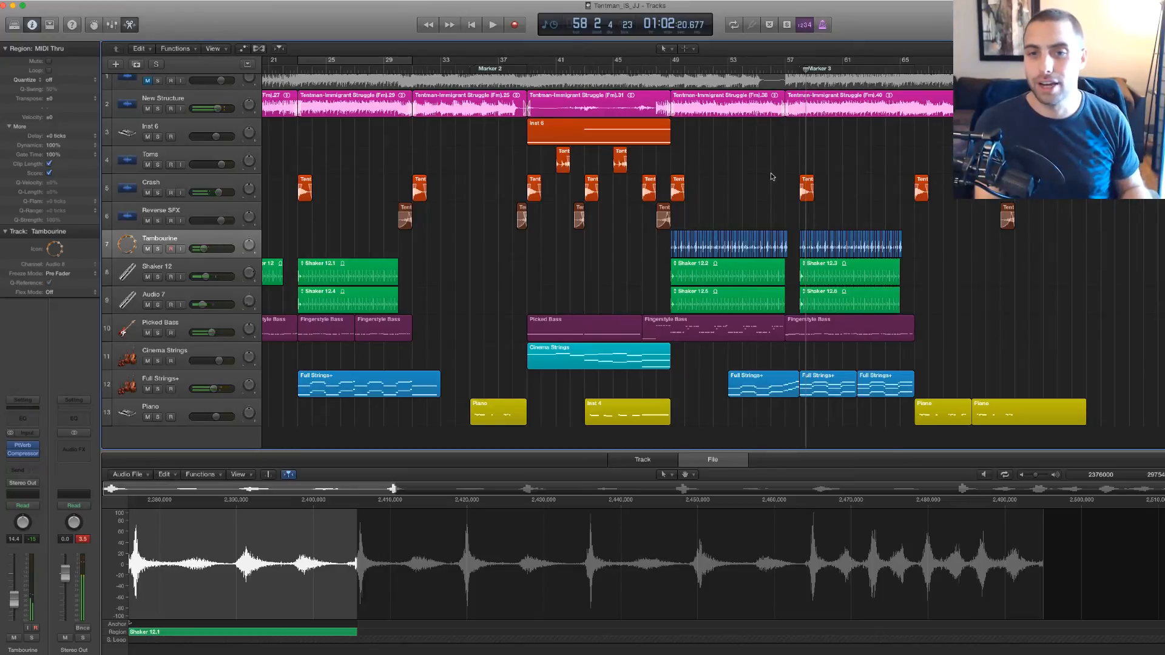
# - Place the playhead at bar 56 and replay up to the start of bar 57
pyautogui.scroll(1, 752, 106)
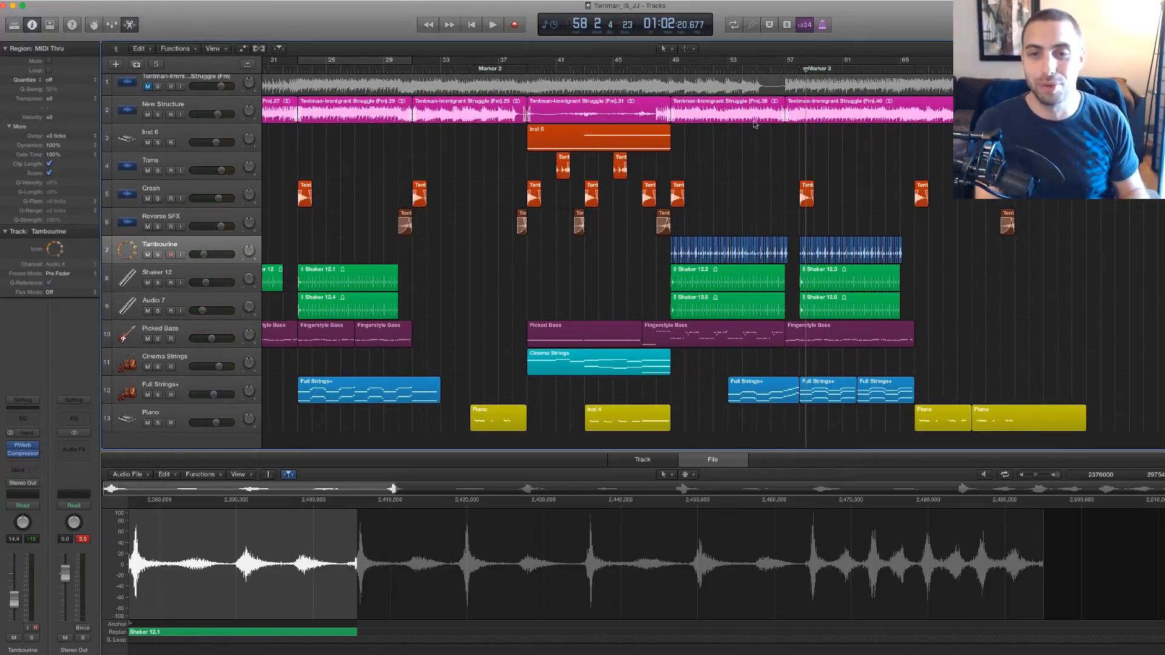
pyautogui.click(771, 66)
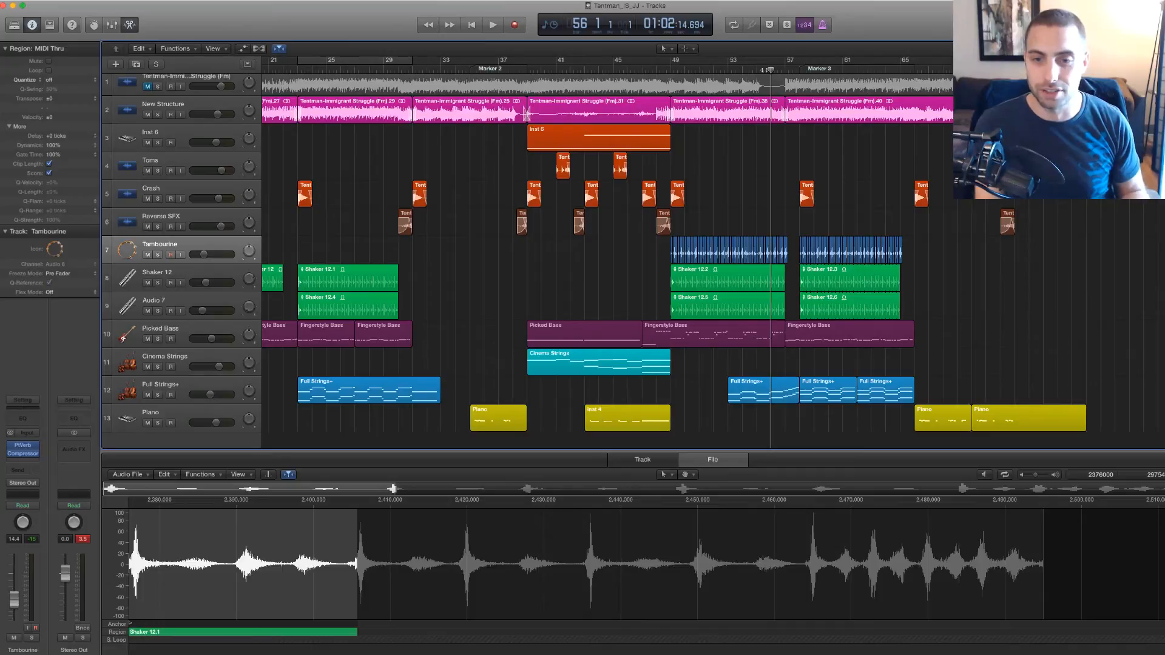
pyautogui.press('space')
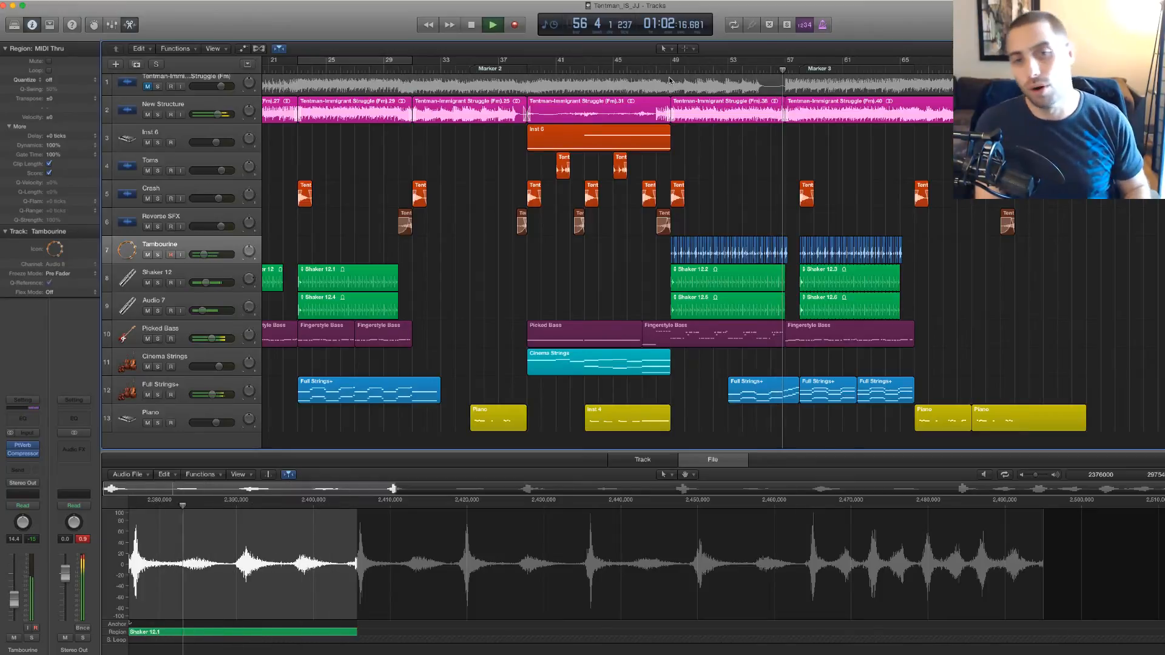
pyautogui.press('space')
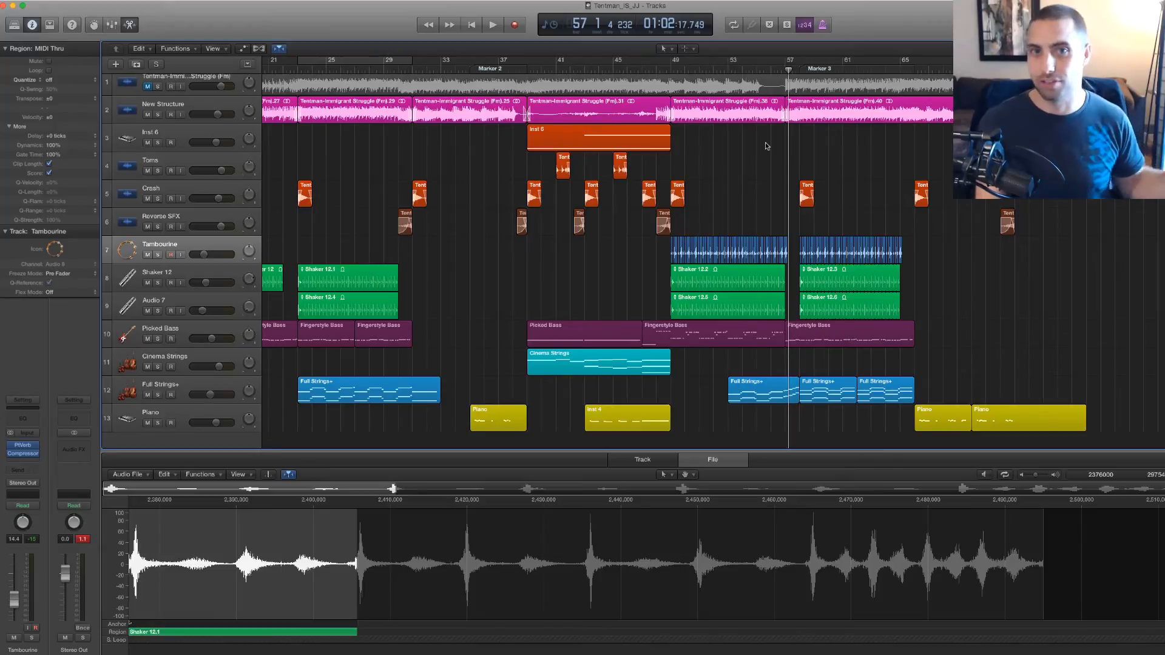
# - Examine the notes of the Full Strings+ region starting at bar 58 in the Piano Roll
pyautogui.press('super+Right')
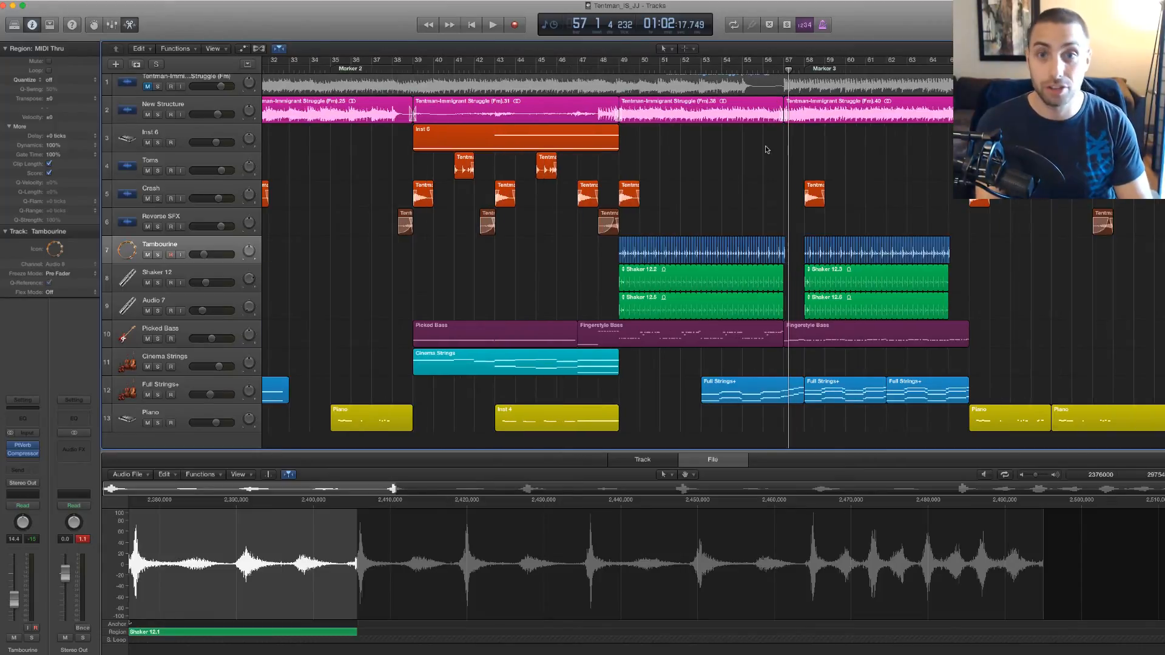
pyautogui.press('super+Down')
pyautogui.hscroll(1, 765, 152)
pyautogui.hscroll(-1, 765, 153)
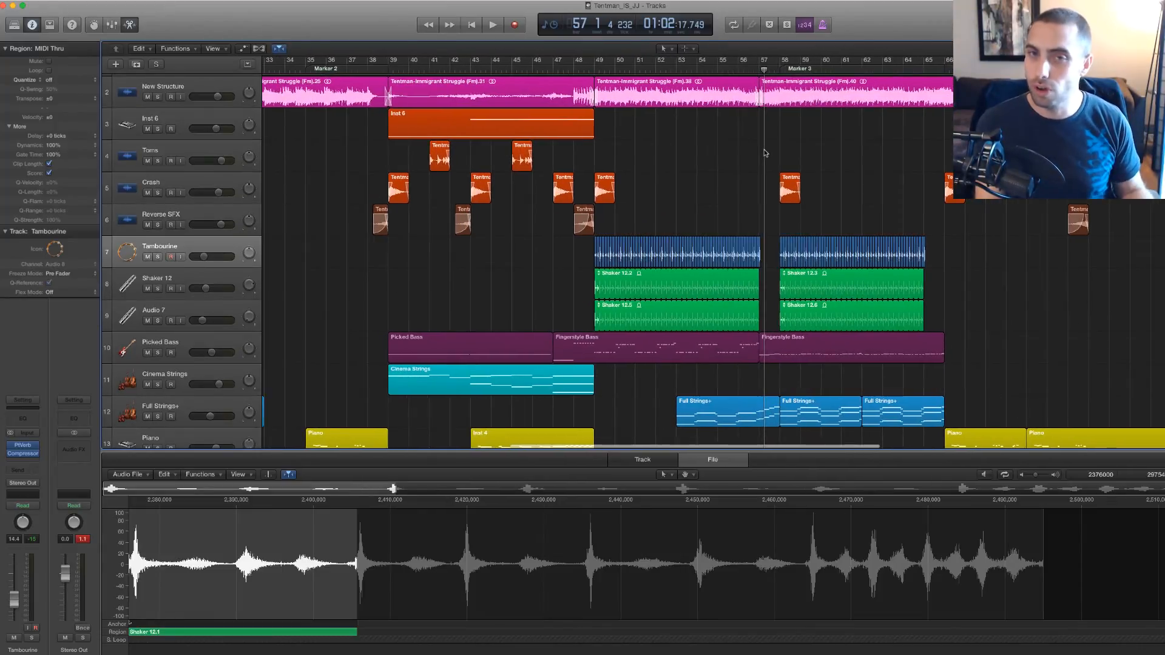
pyautogui.hscroll(1, 770, 152)
pyautogui.hscroll(2, 789, 159)
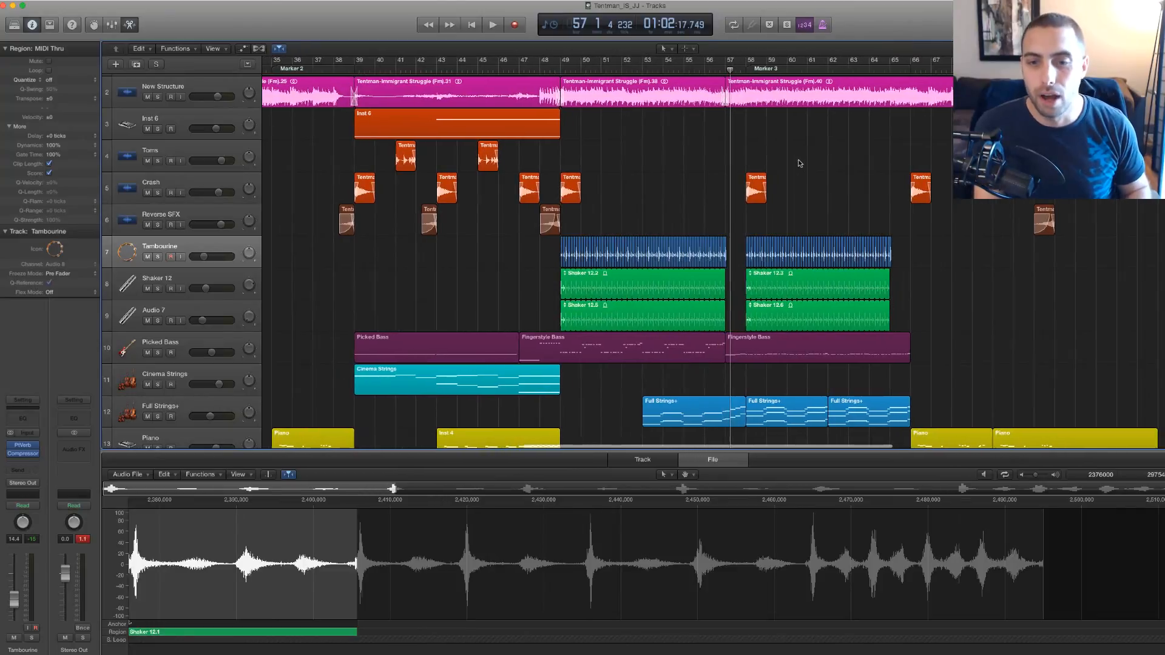
pyautogui.scroll(-2, 807, 182)
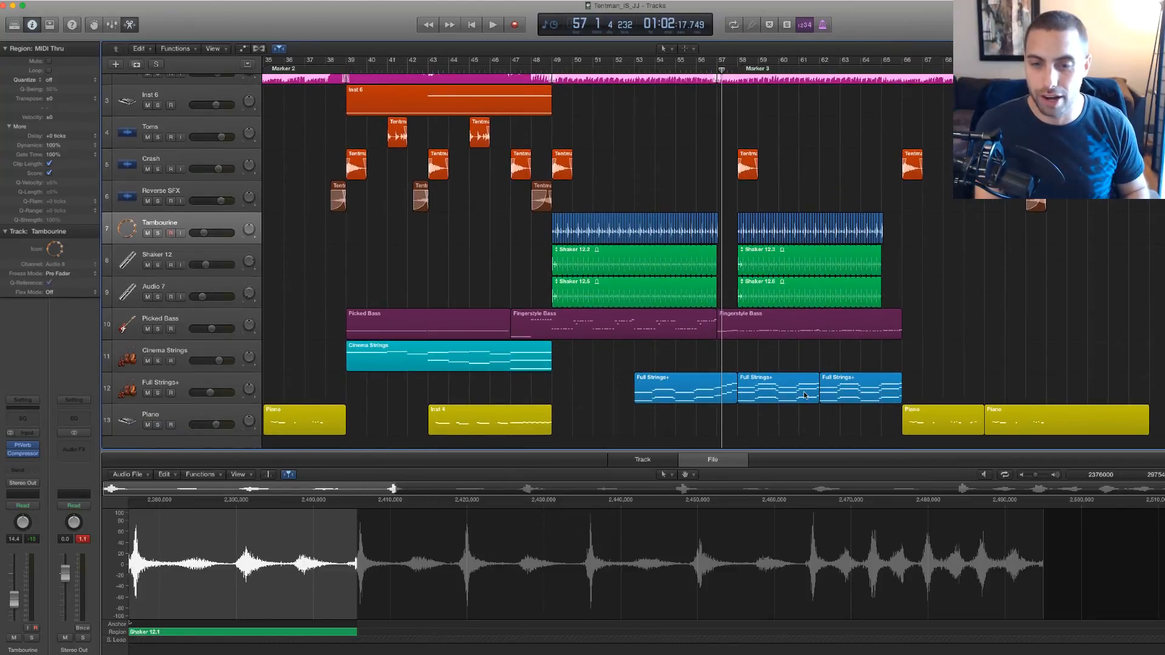
pyautogui.click(804, 395)
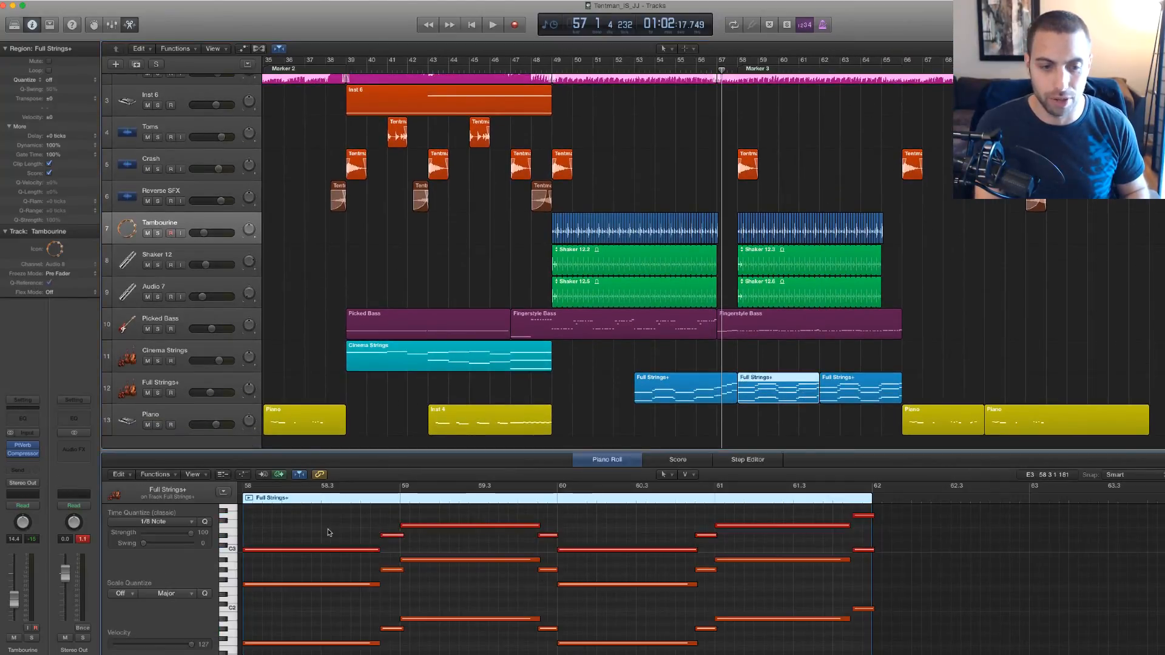
pyautogui.scroll(1, 544, 515)
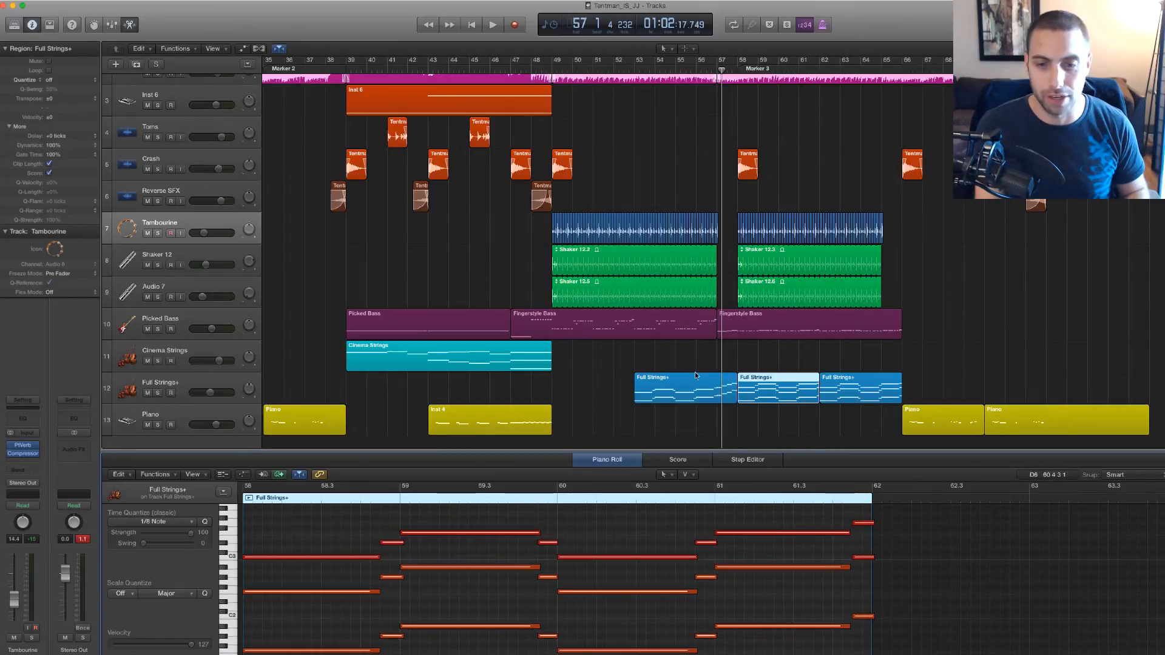
# - Review the arrangement from bar 57 towards the closing Piano regions and deselect the Full Strings+ region
pyautogui.hscroll(3, 821, 352)
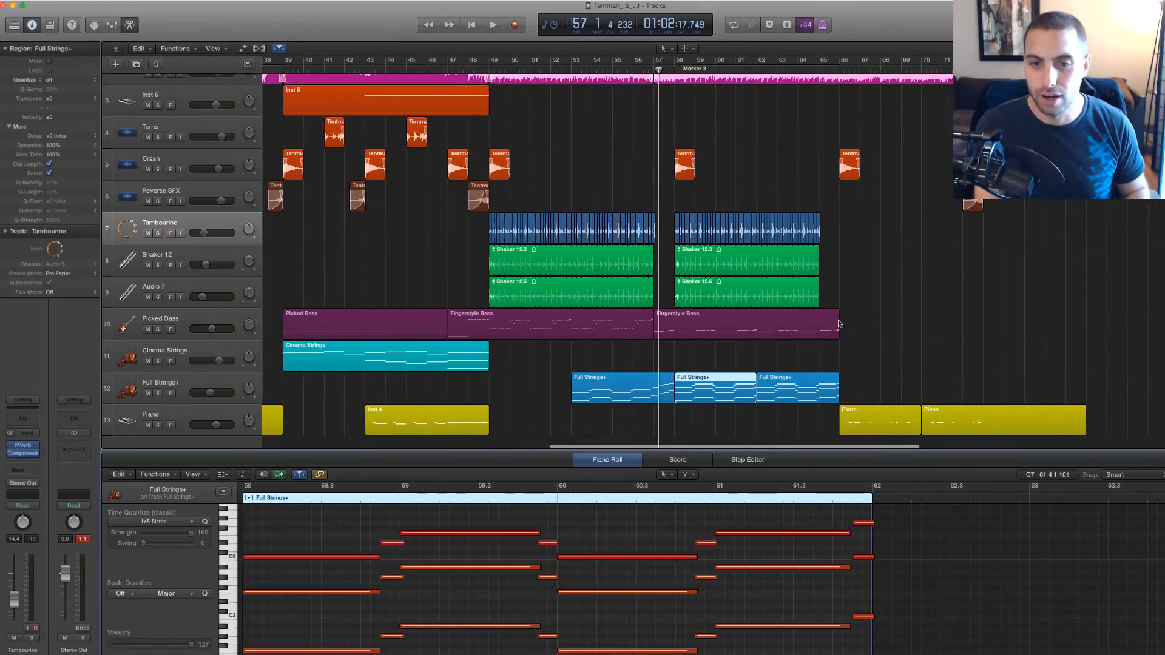
pyautogui.scroll(1, 771, 212)
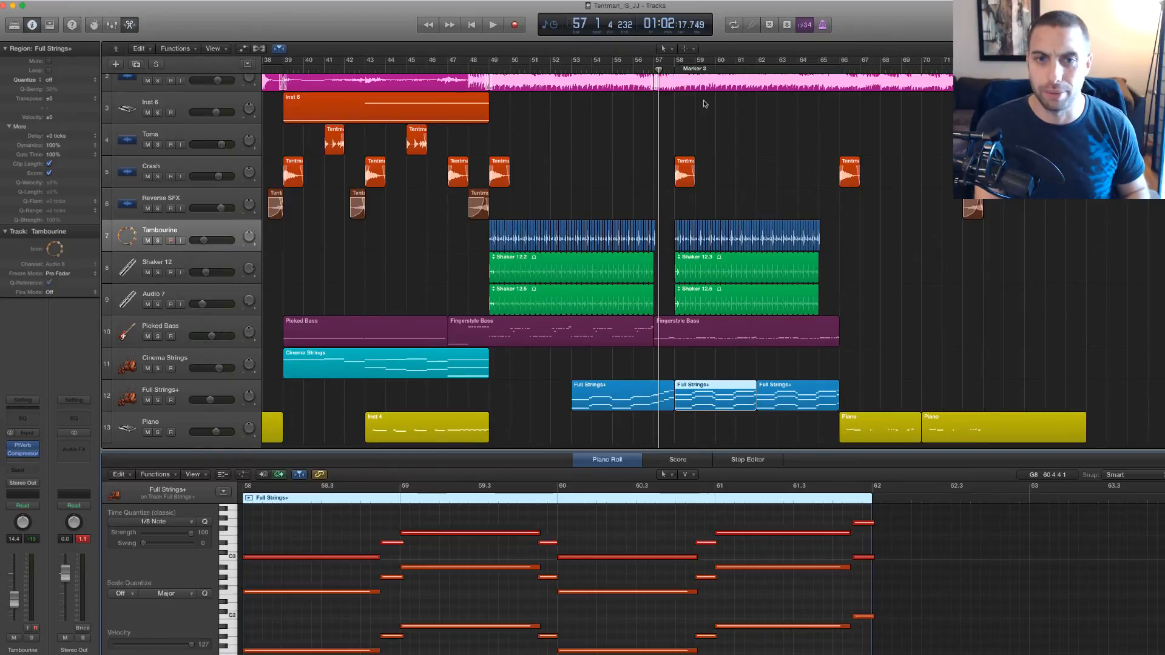
pyautogui.hscroll(2, 742, 118)
pyautogui.scroll(-1, 741, 117)
pyautogui.click(747, 129)
pyautogui.press('super+Left')
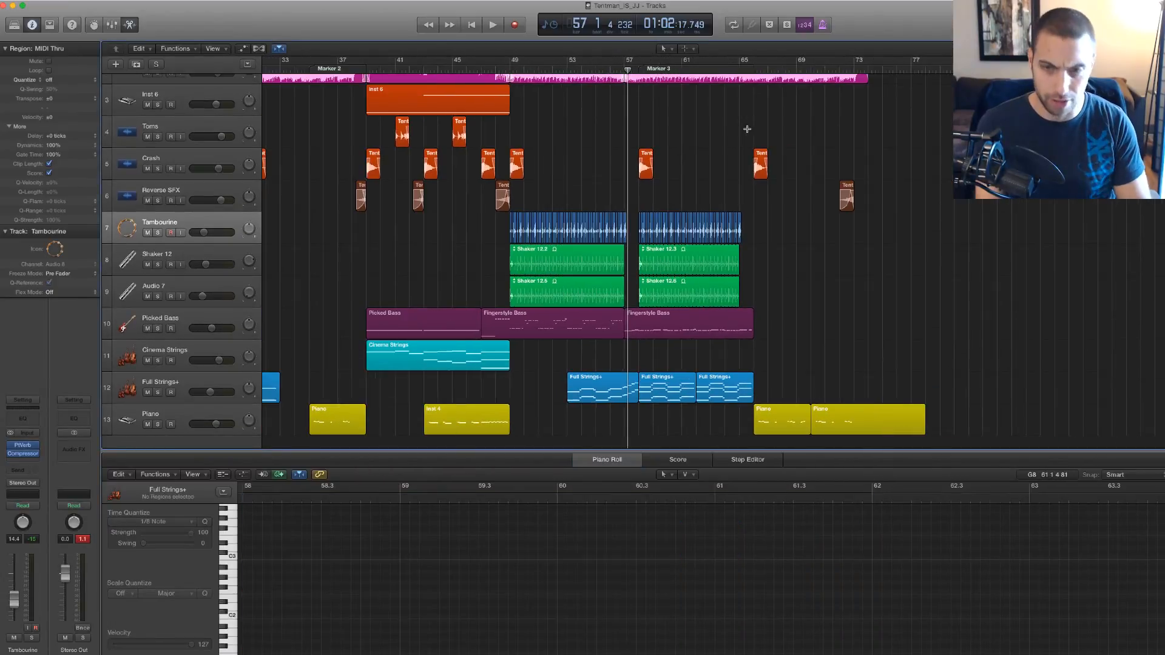
# - Play the restructured arrangement from bar 57 through the final section into the closing Piano regions
pyautogui.press('super+Up')
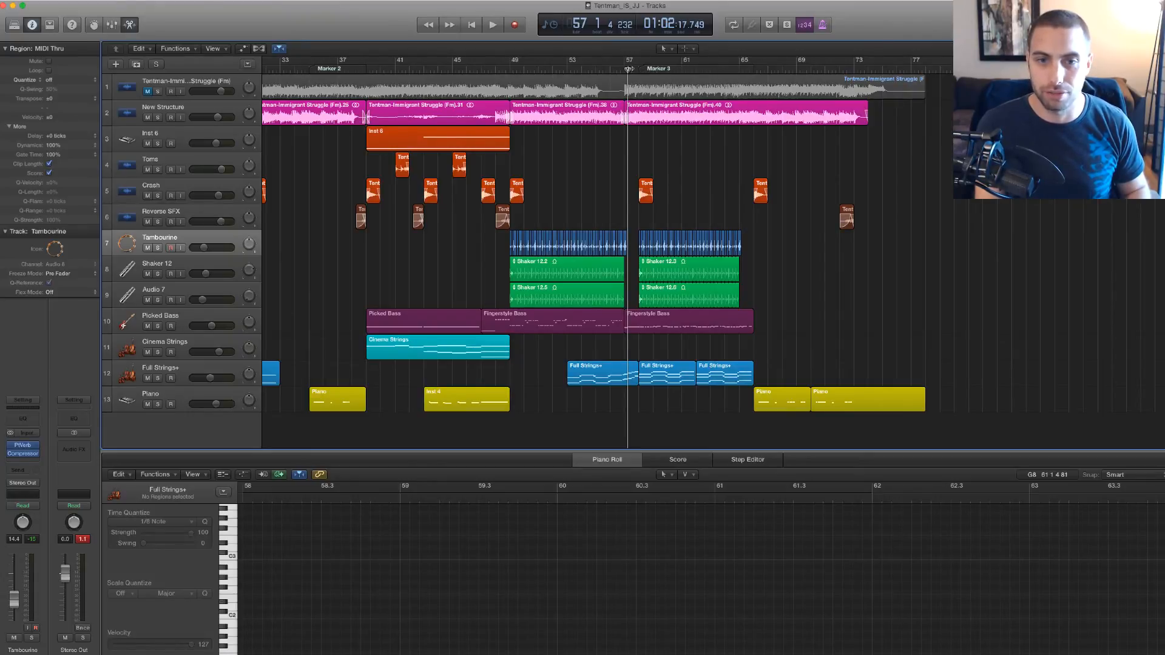
pyautogui.press('space')
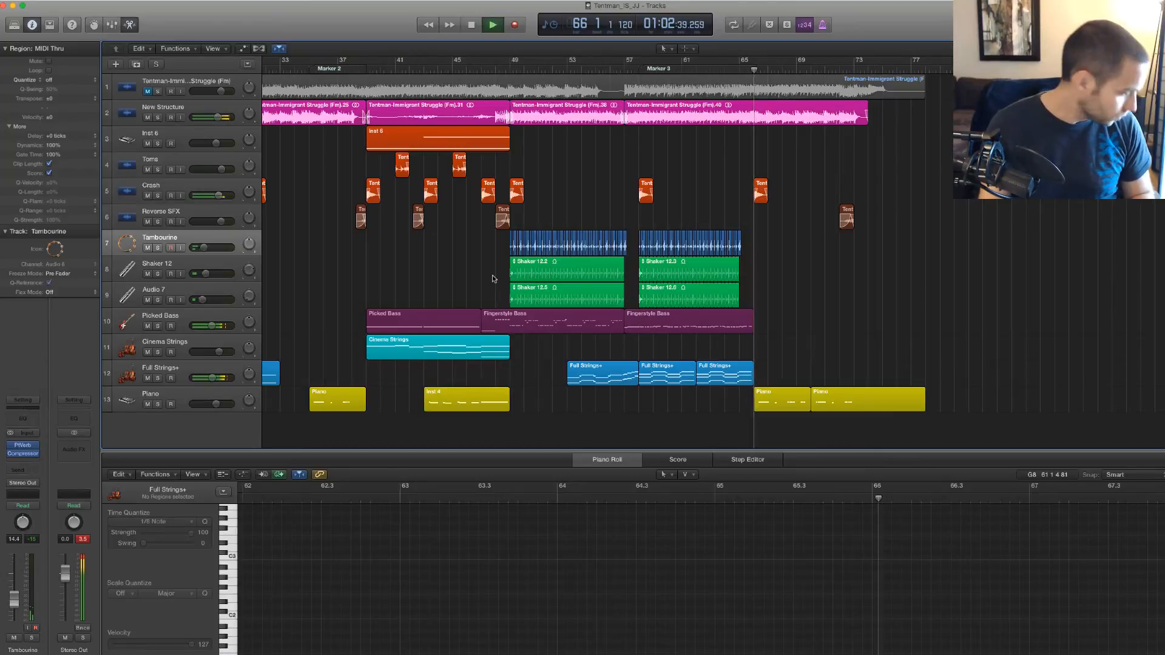
pyautogui.hscroll(5, 493, 279)
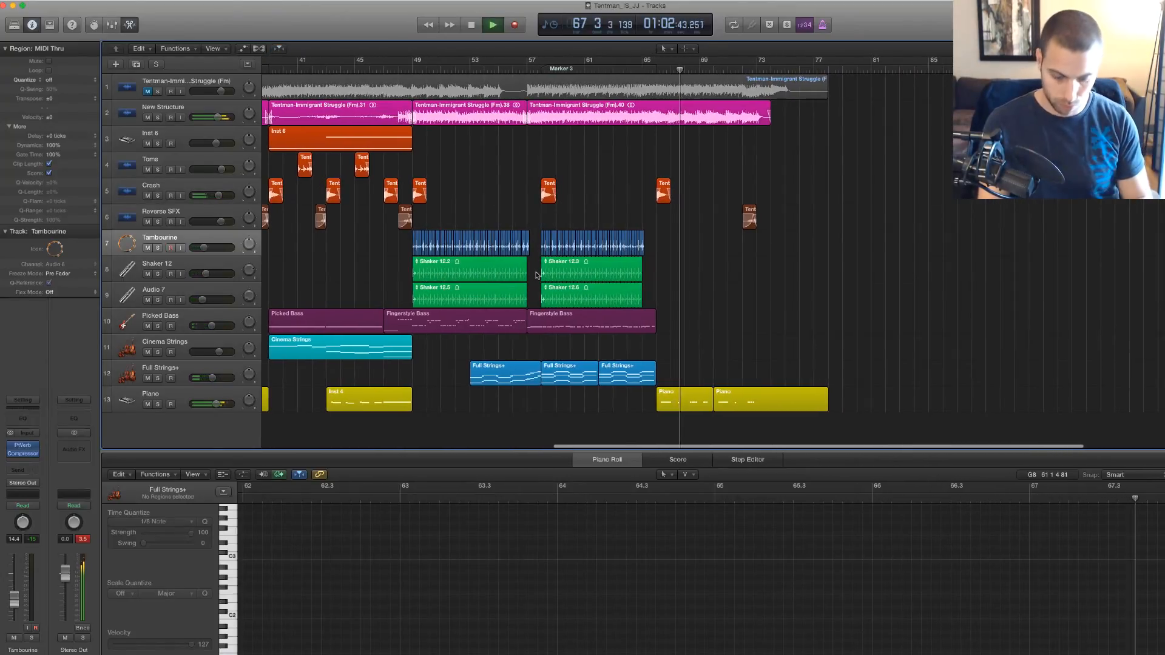
pyautogui.press('super+Right')
pyautogui.press('super+Down')
pyautogui.hscroll(3, 536, 275)
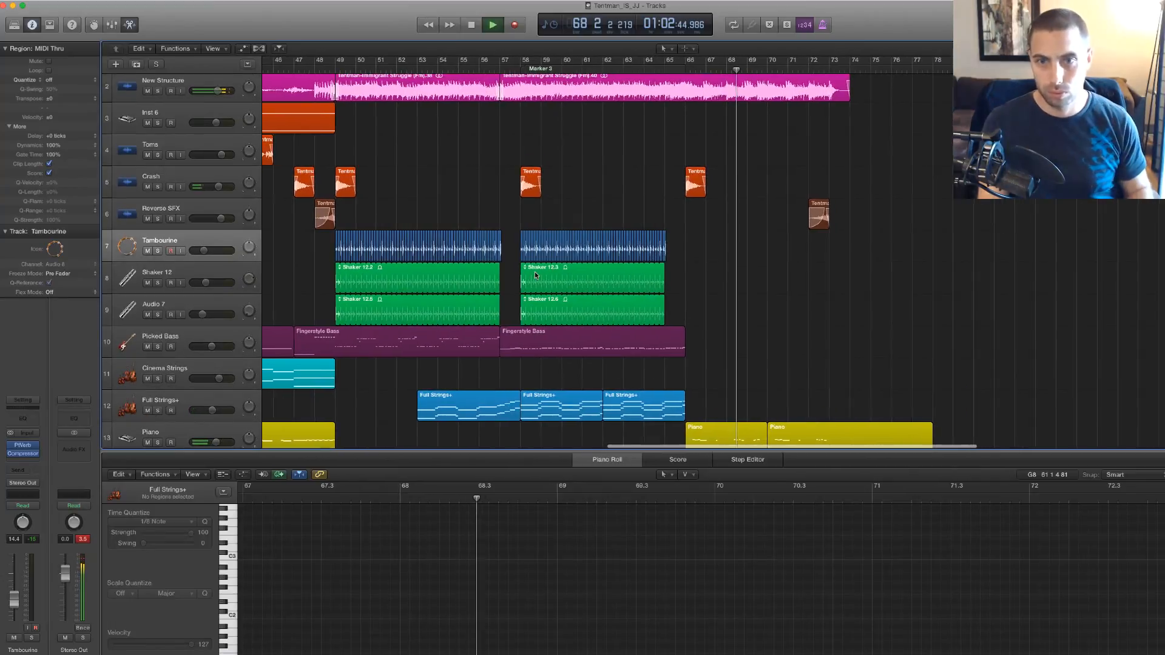
pyautogui.press('super+Left')
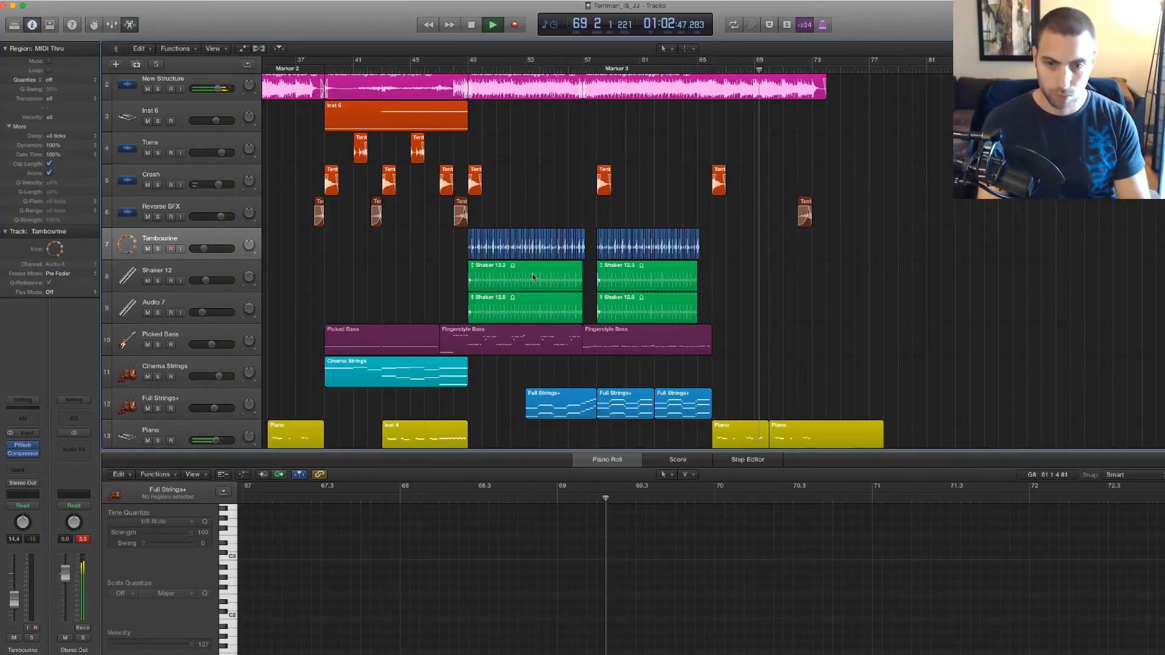
# - Close the editor area below the tracks while the ending plays, and stop playback in bar 77
pyautogui.click(115, 25)
pyautogui.click(116, 25)
pyautogui.click(130, 25)
pyautogui.hscroll(5, 608, 196)
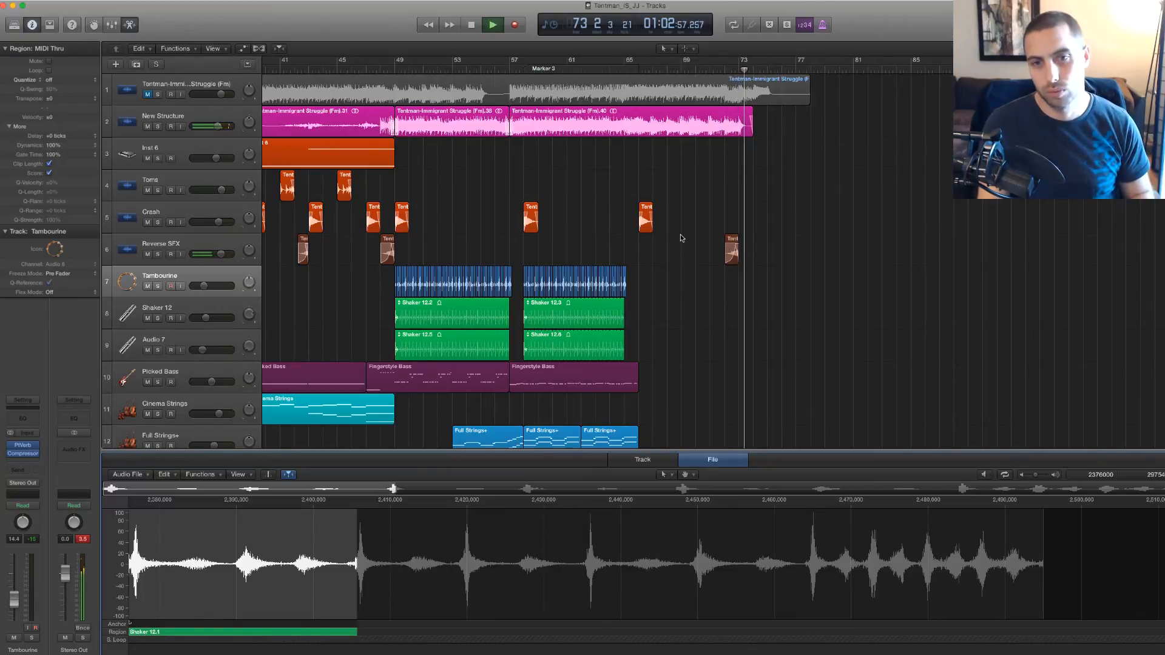
pyautogui.scroll(-1, 680, 235)
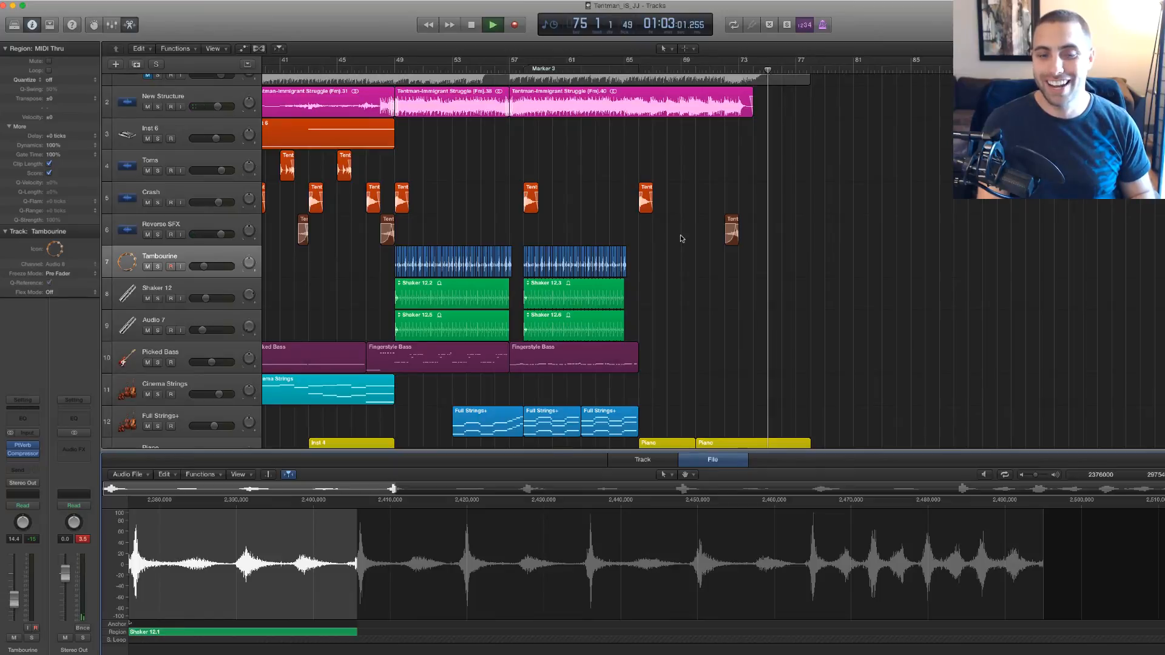
pyautogui.scroll(1, 680, 235)
pyautogui.scroll(-3, 701, 260)
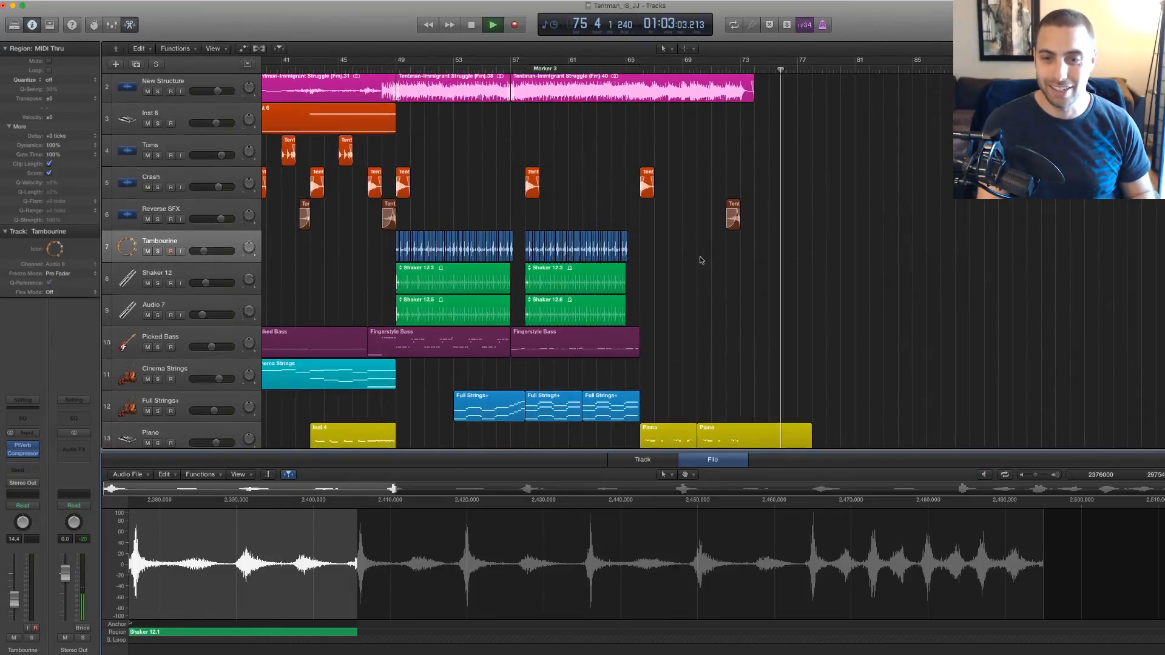
pyautogui.scroll(3, 700, 260)
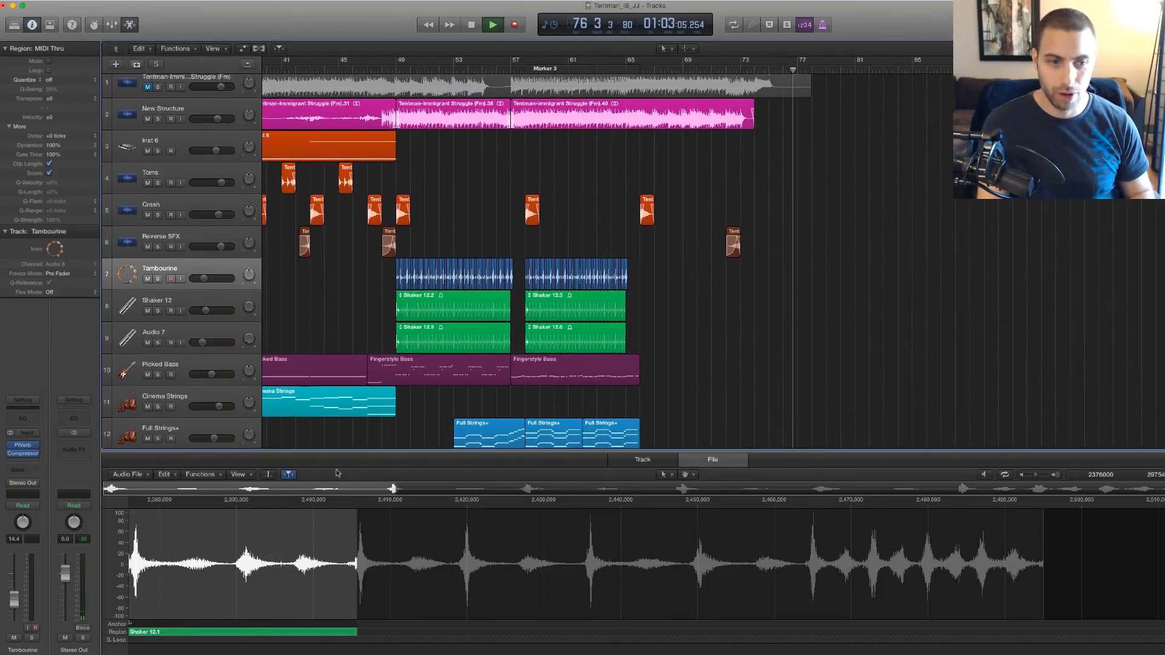
pyautogui.click(131, 24)
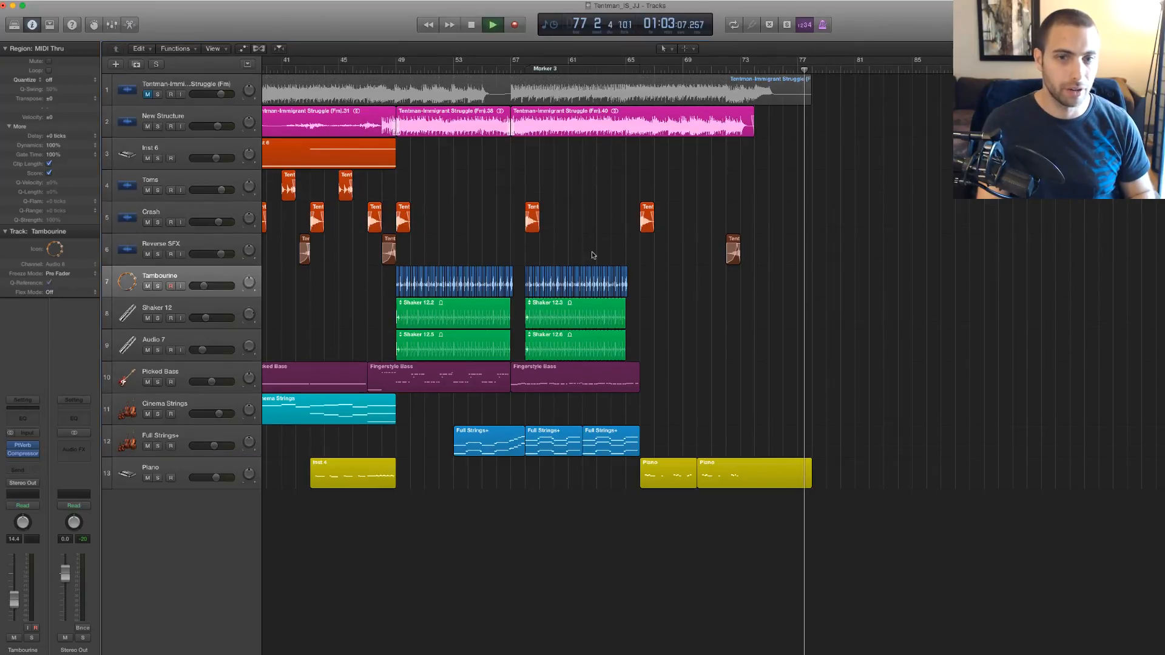
pyautogui.press('space')
# - Solo the original song track and play its ending from around bar 71, stopping at bar 76
pyautogui.press('super+Left')
pyautogui.press('super+Up')
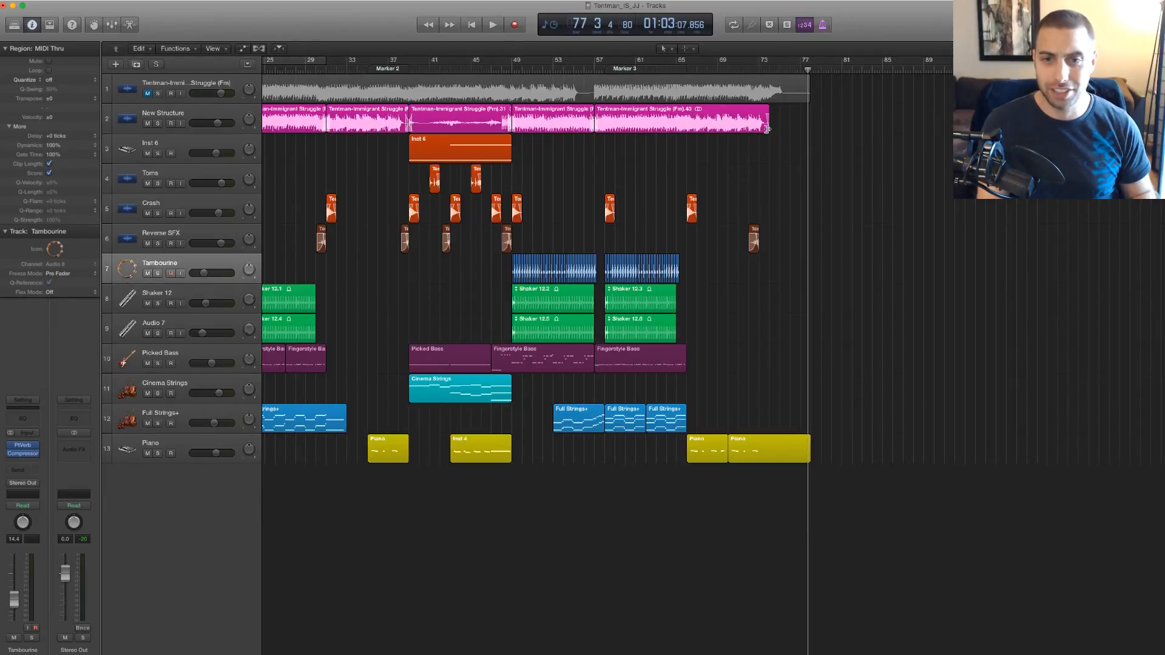
pyautogui.click(158, 93)
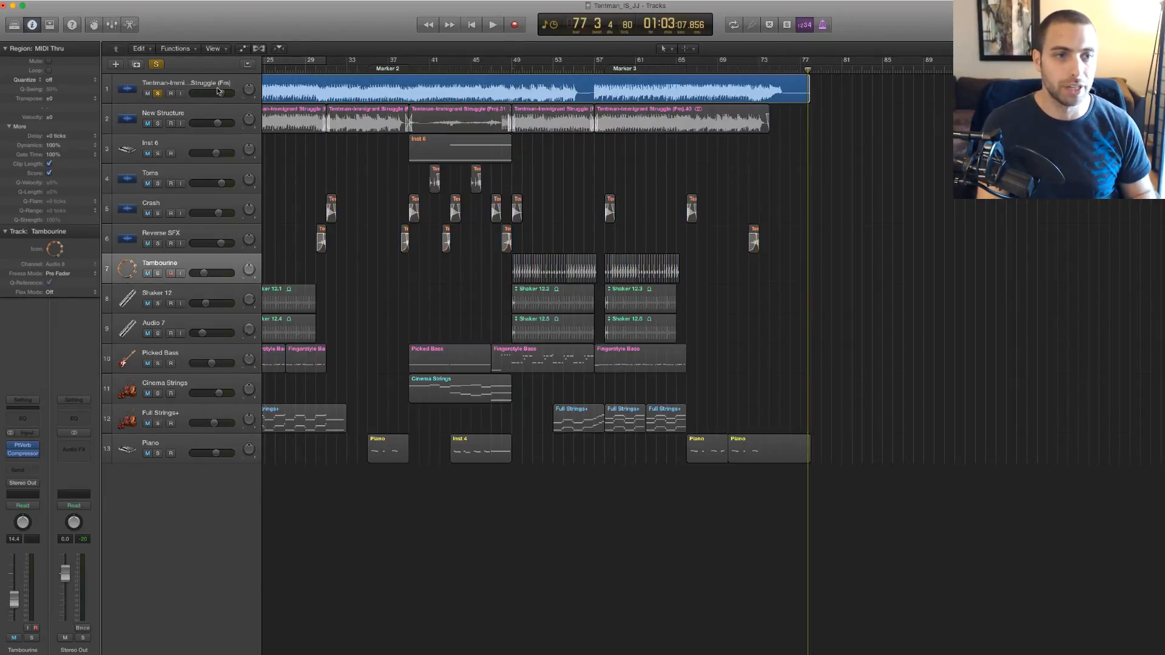
pyautogui.click(739, 68)
pyautogui.press('space')
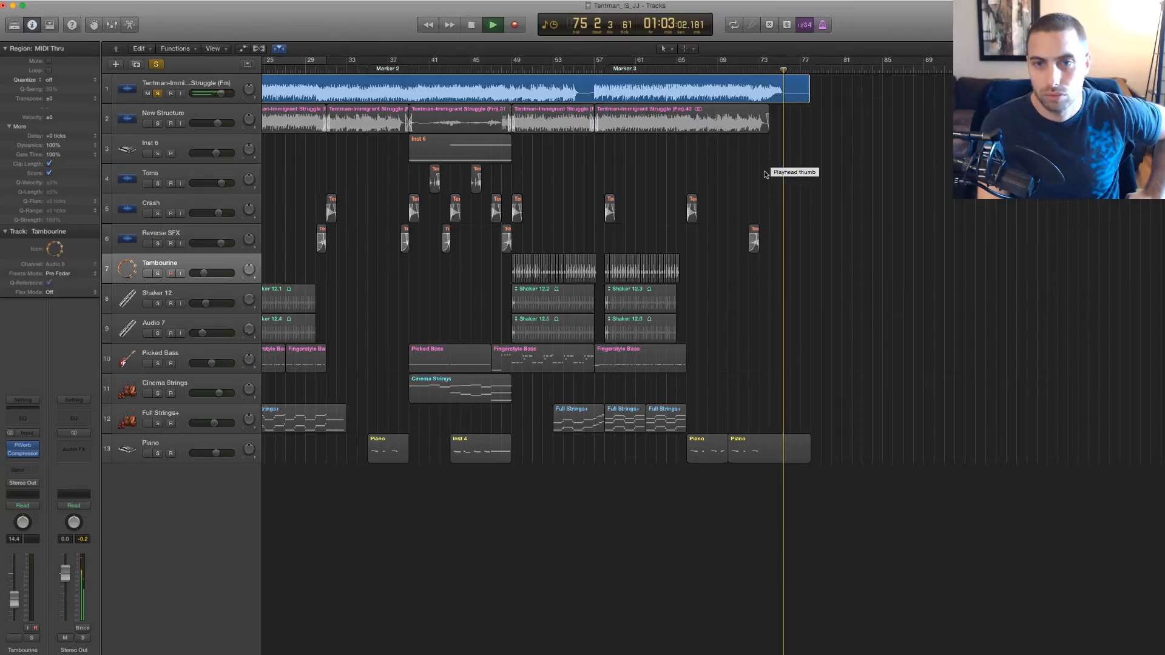
pyautogui.press('space')
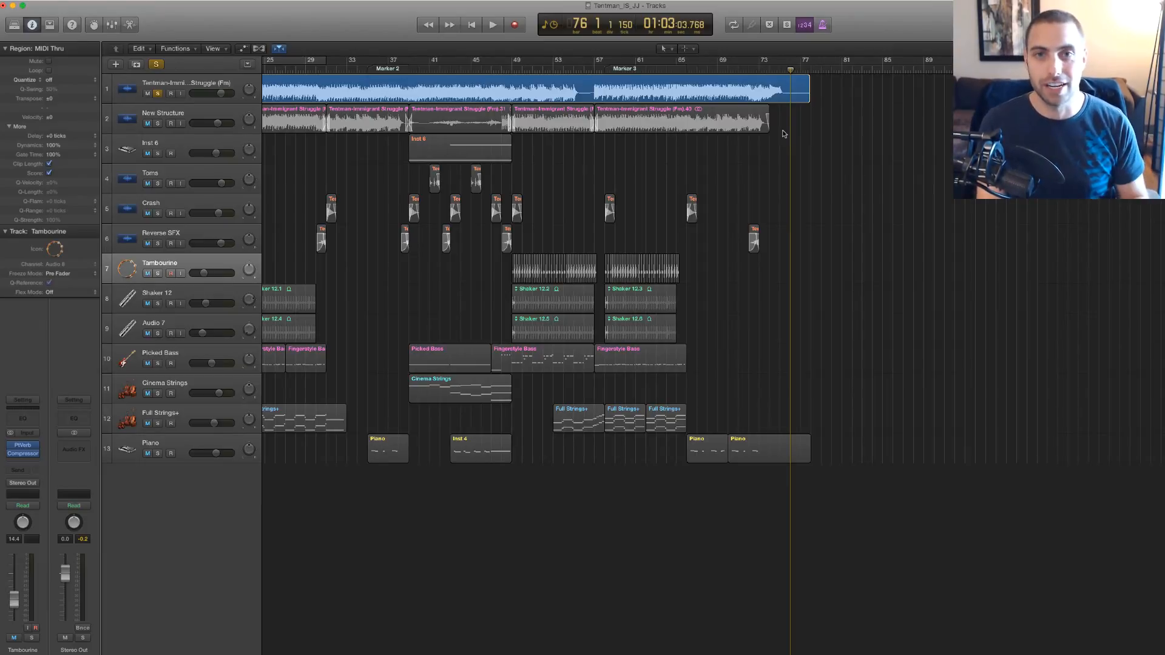
# - Turn off solo on the original song track and mute it again
pyautogui.hscroll(-5, 716, 87)
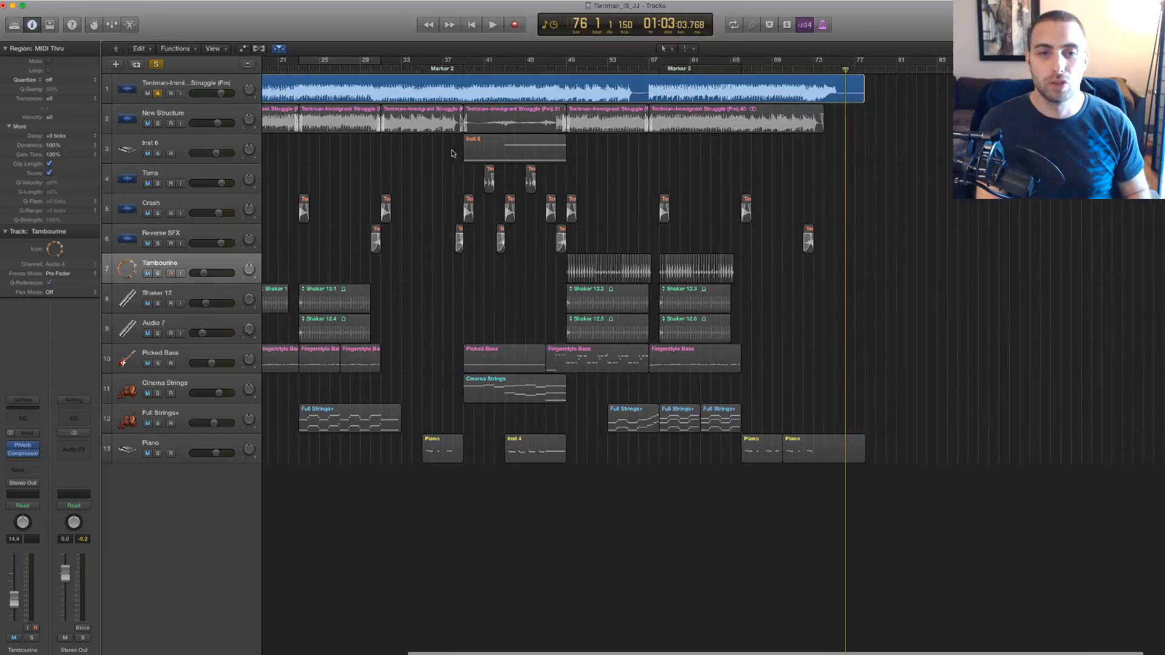
pyautogui.click(159, 93)
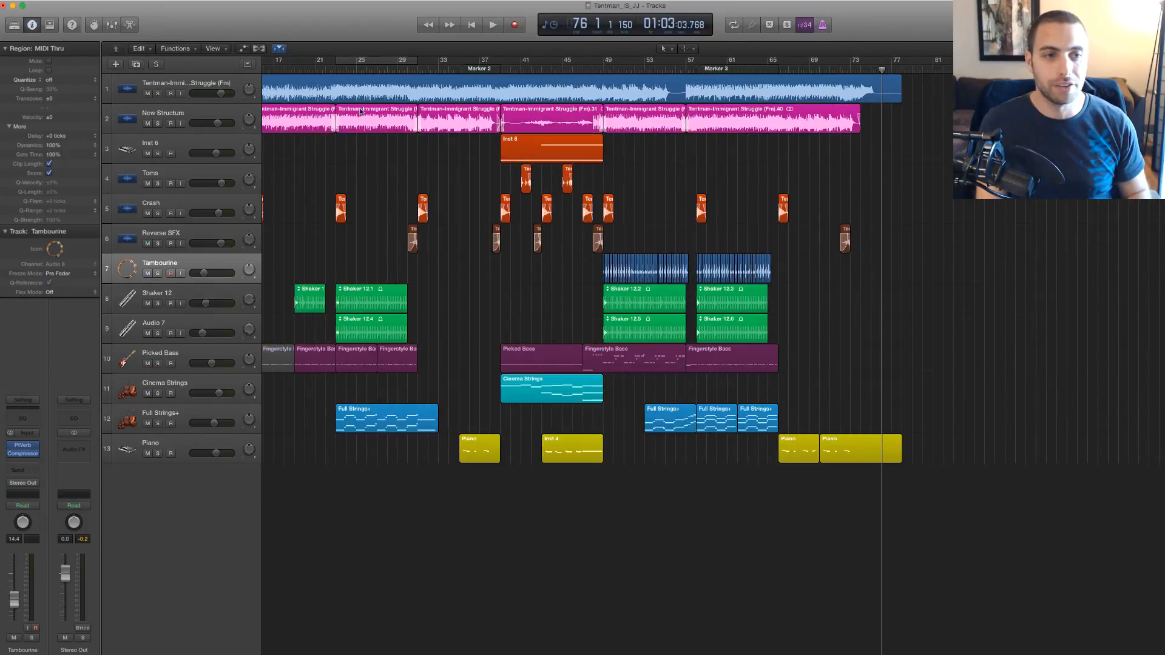
pyautogui.press('super+Left')
pyautogui.press('super+Up')
pyautogui.press('super+Up')
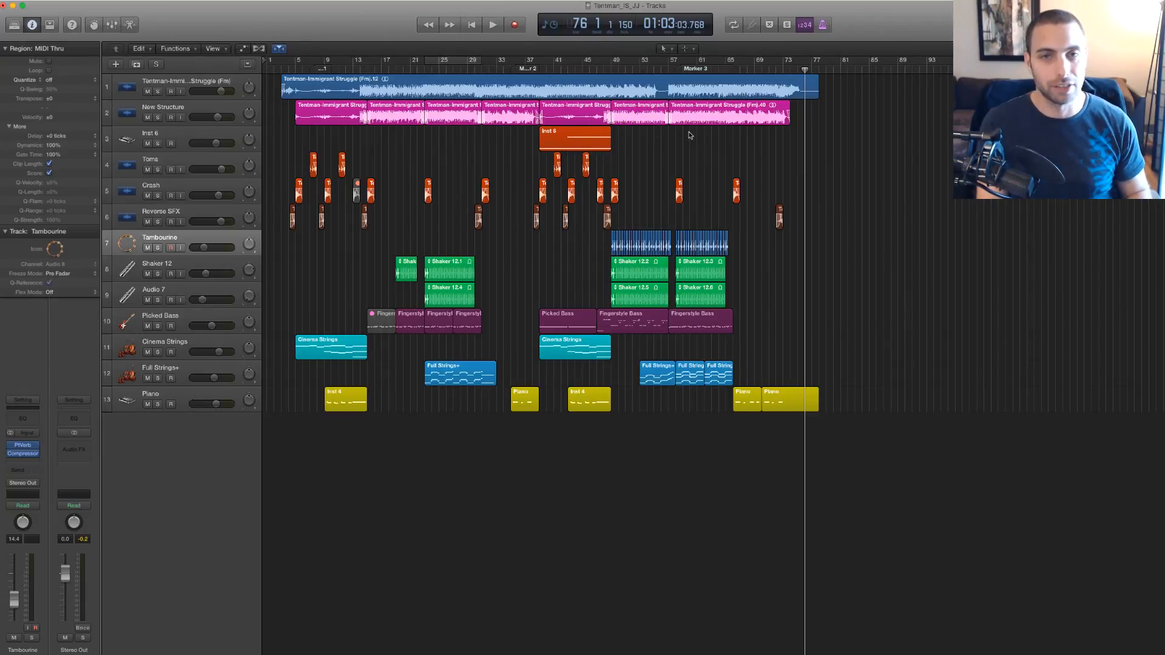
pyautogui.click(148, 92)
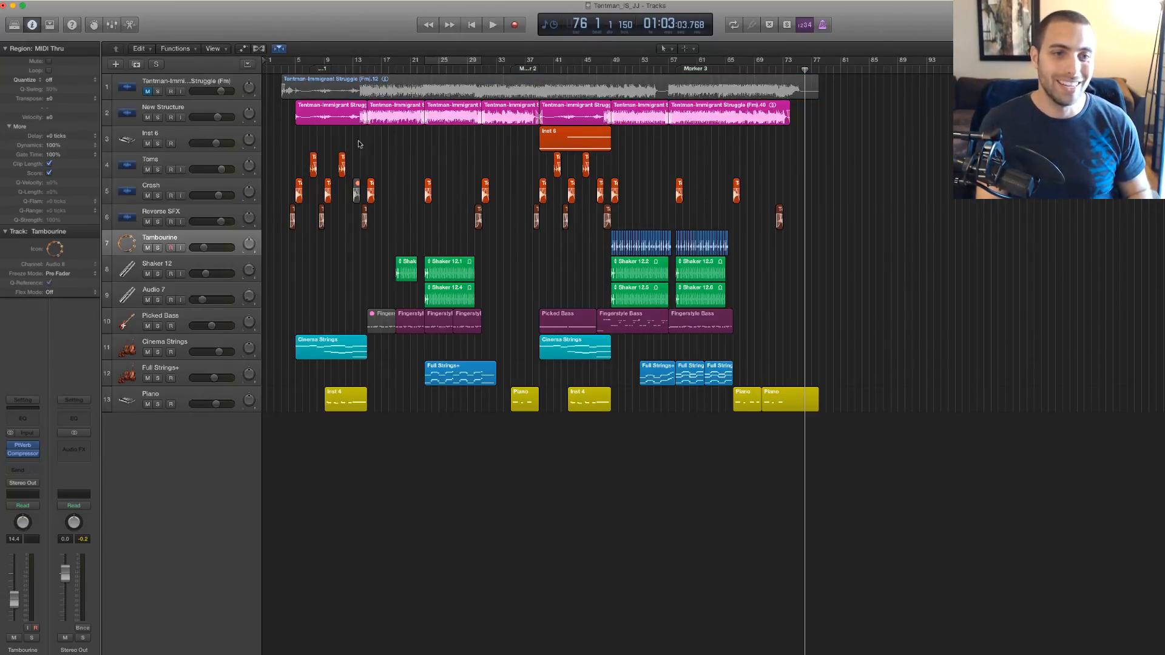
pyautogui.press('super+Up')
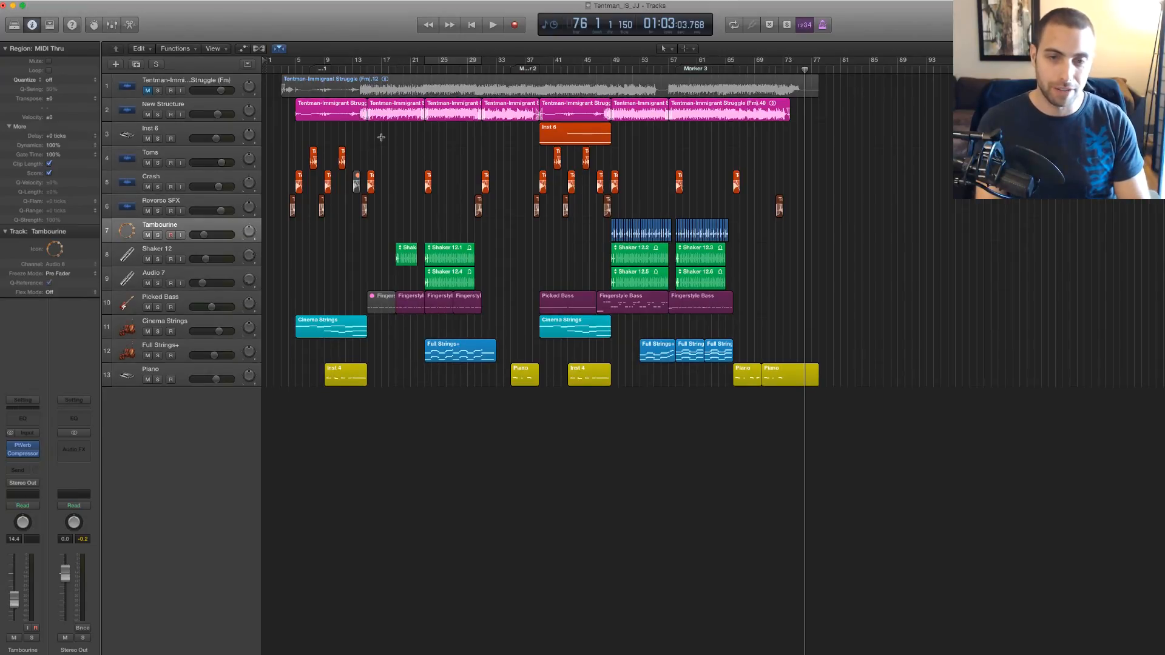